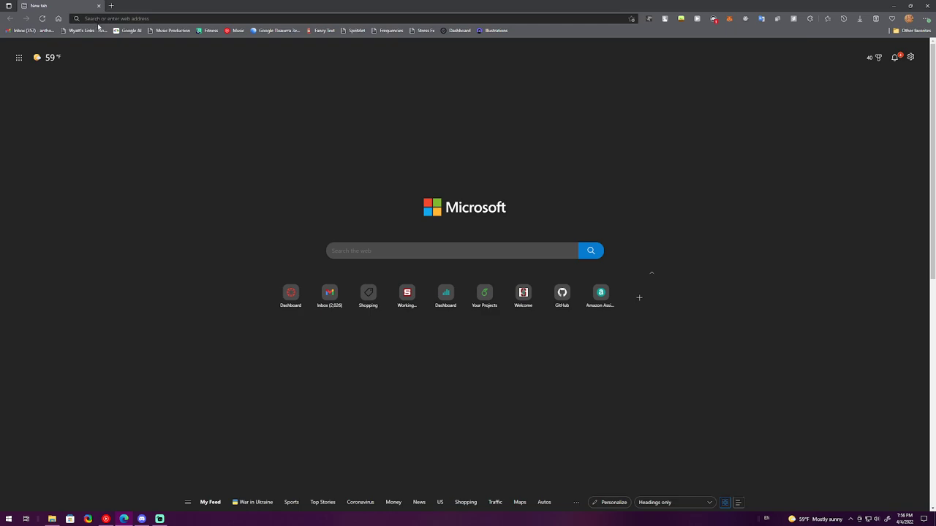
Step: Open valleyforge.png from the Misery folder and examine the Mount Misery orienteering map up close
click(52, 519)
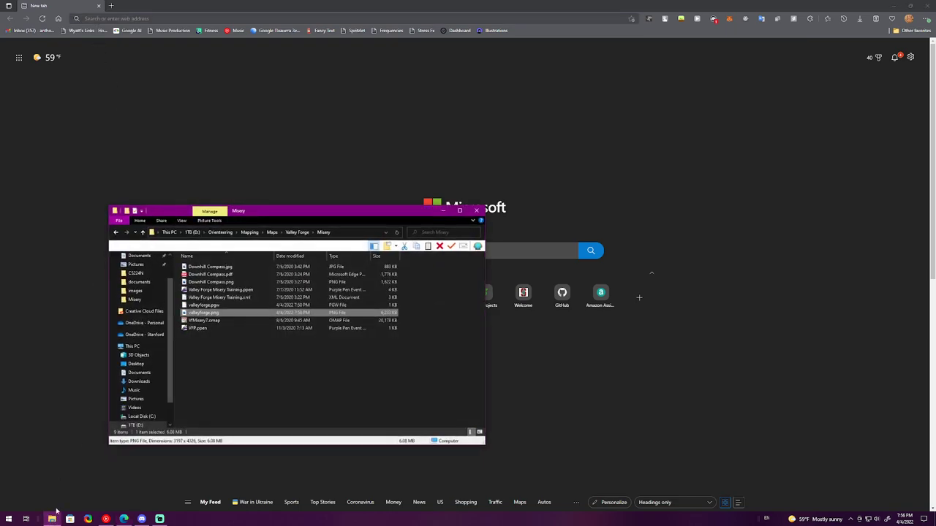
double_click(203, 313)
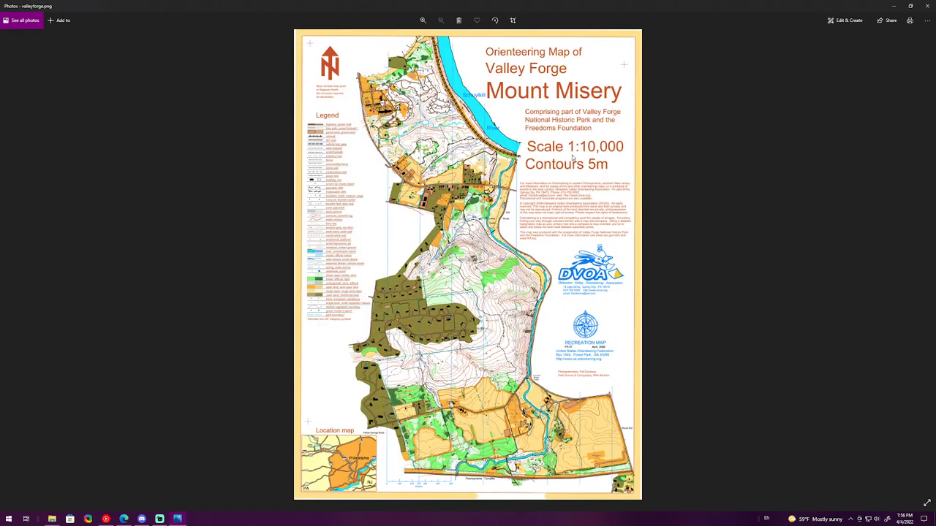
scroll(515, 214, up, 5)
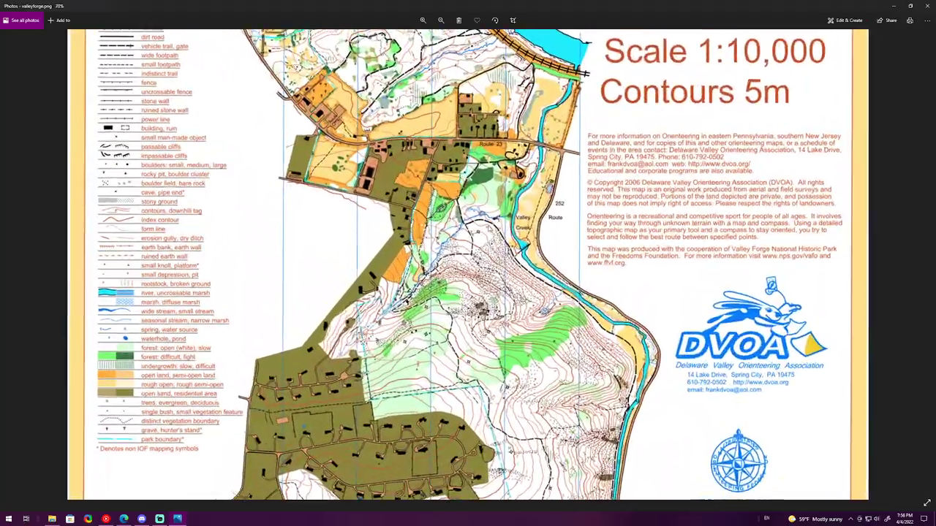
scroll(515, 215, down, 4)
scroll(514, 215, up, 2)
key(ctrl+minus)
key(ctrl+minus)
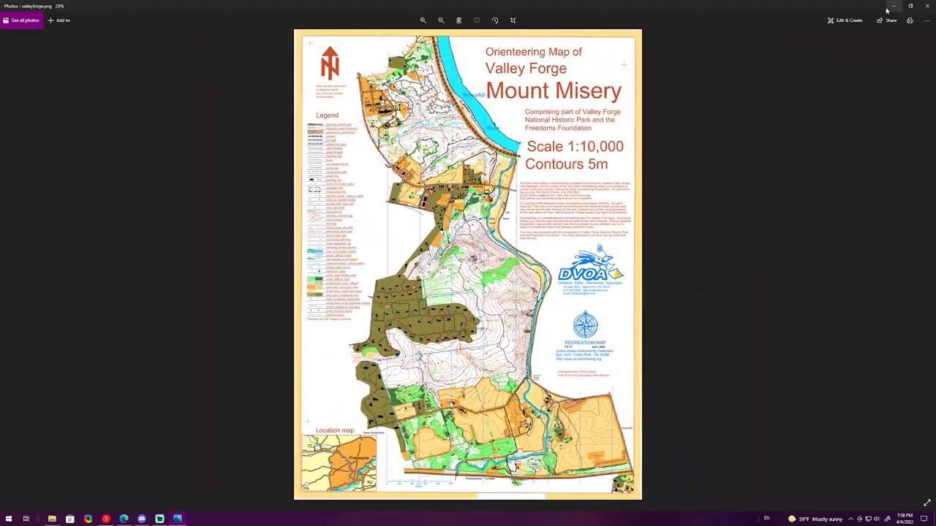
click(894, 6)
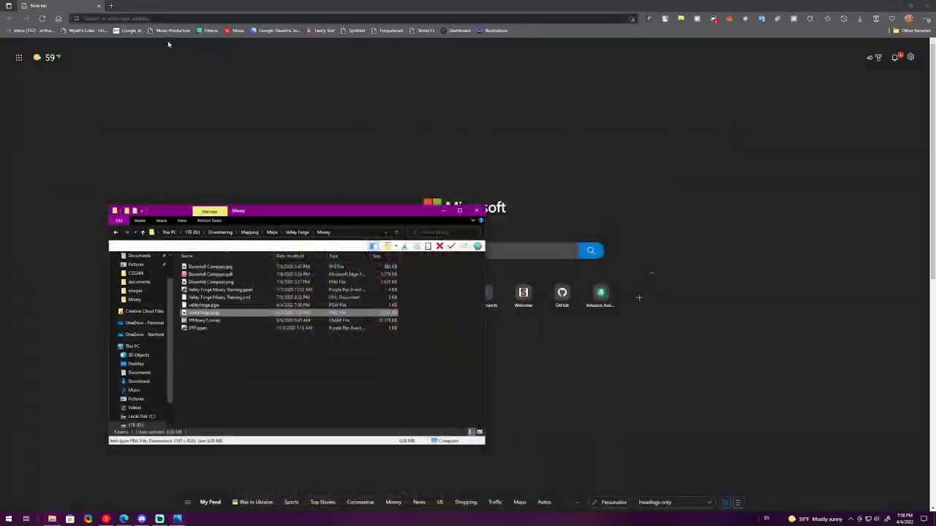
Step: Switch to the browser, search the web for "pdf to png" converters, and return to the start page
click(121, 16)
text(pdf to png)
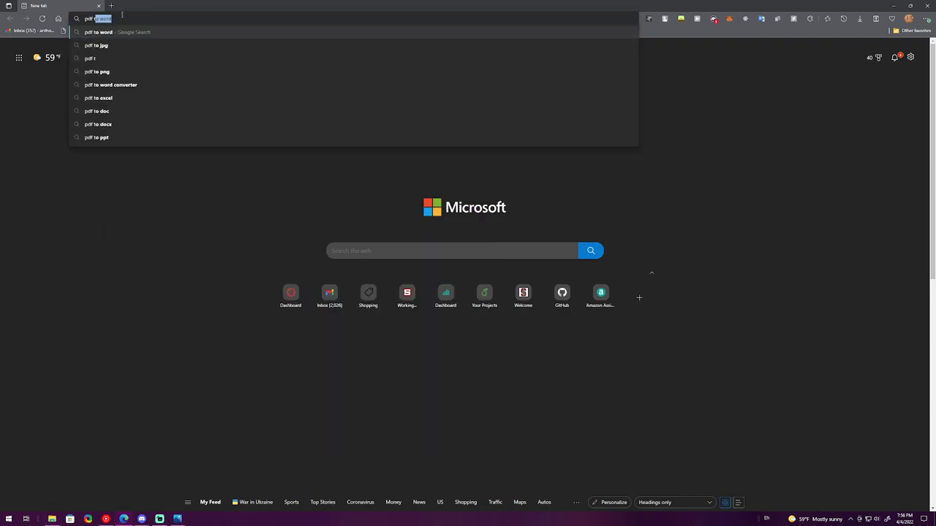
key(Return)
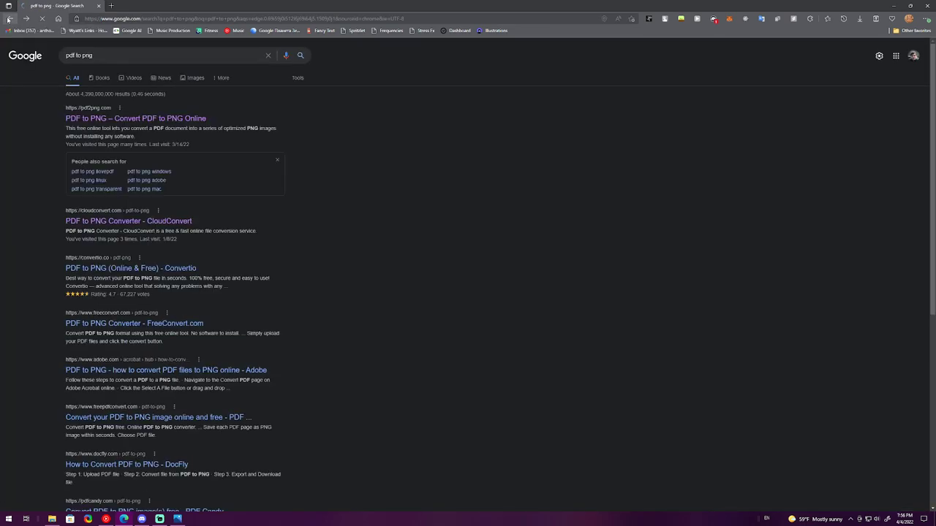
click(9, 19)
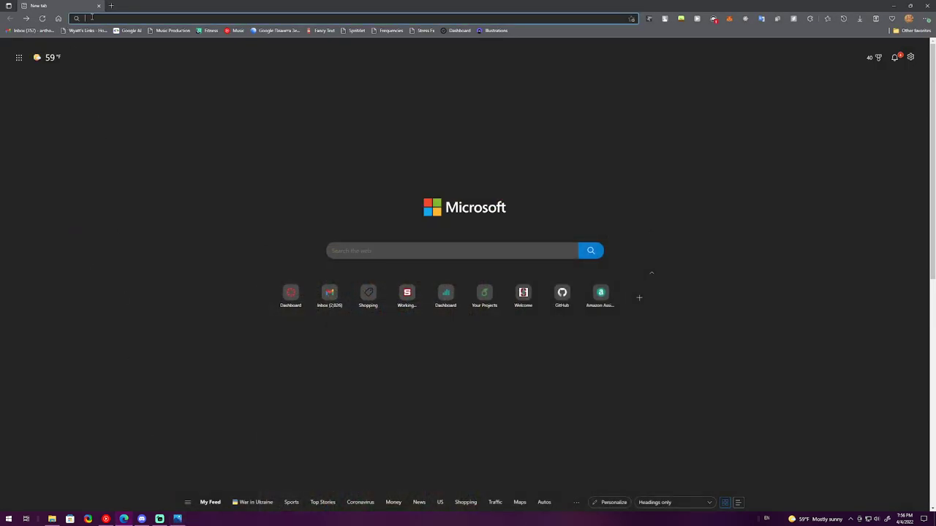
Step: Search the web for OpenStreetMap and open its website
text(ope)
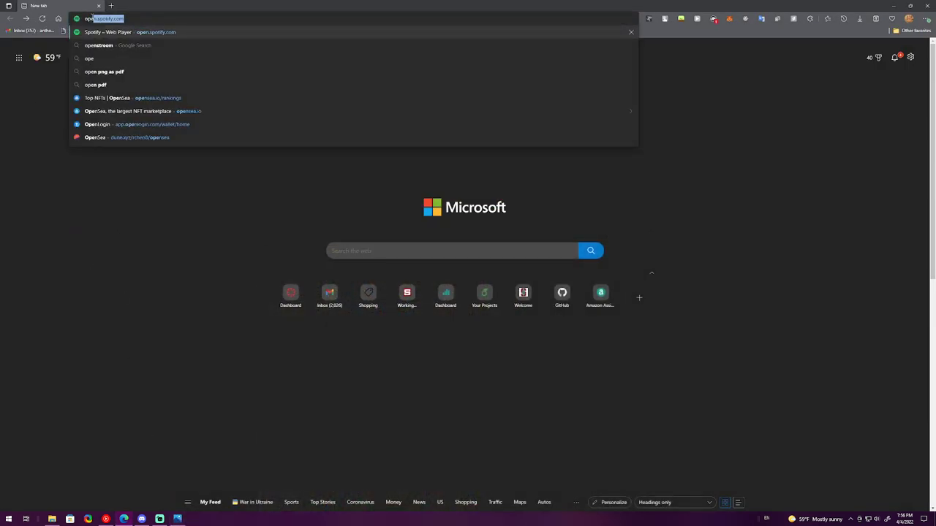
text(nstreetmaps)
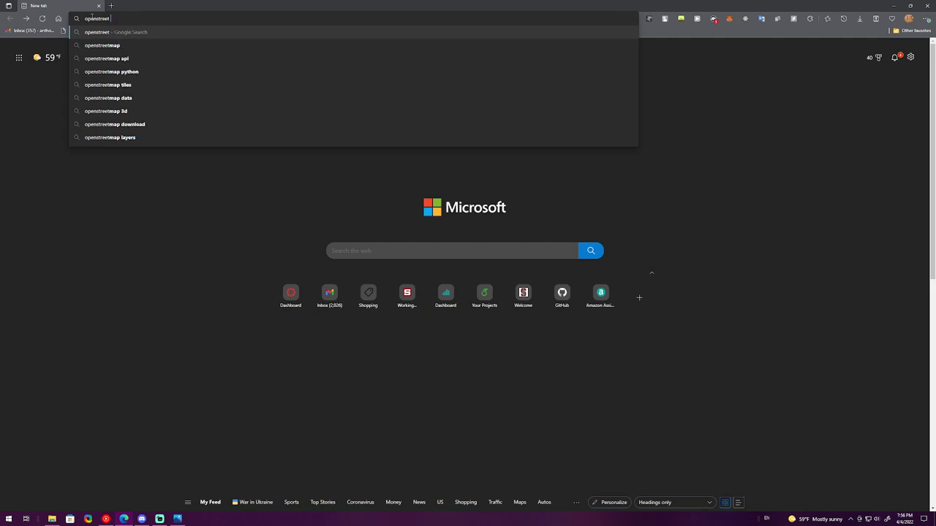
key(Return)
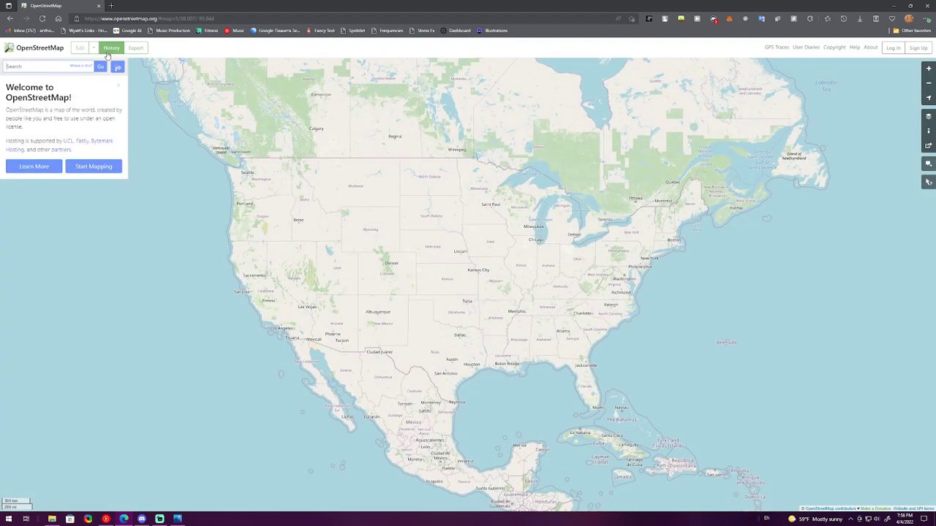
Step: Search OpenStreetMap for "Valley Forge"
click(32, 64)
text(Valle)
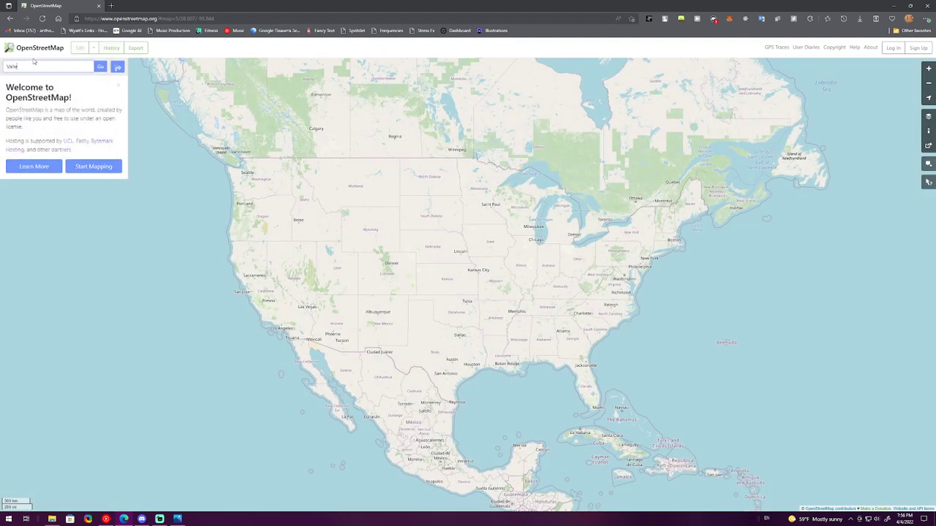
text(y Forge)
key(Return)
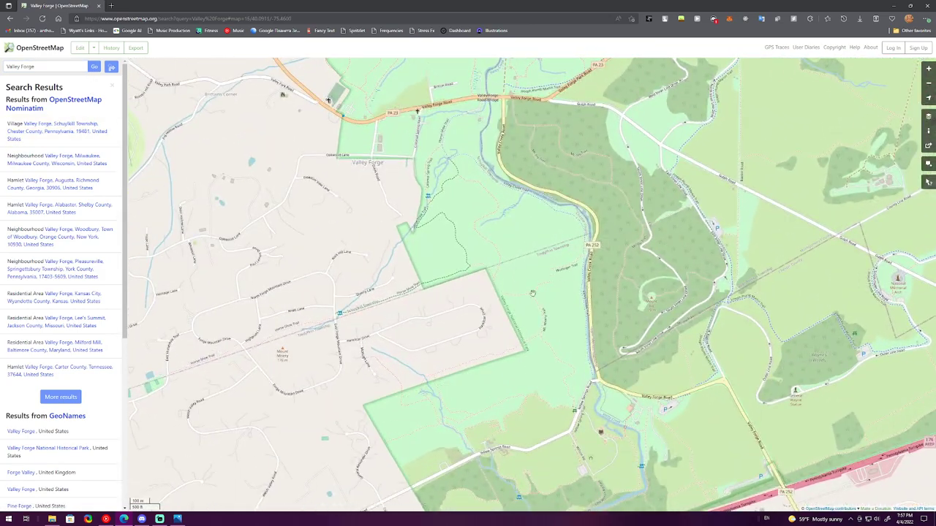
Step: Manually select a map export area around the Mt. Misery Trail, about 40.083 to 40.093 latitude and -75.465 to -75.454 longitude
drag(534, 294, 526, 267)
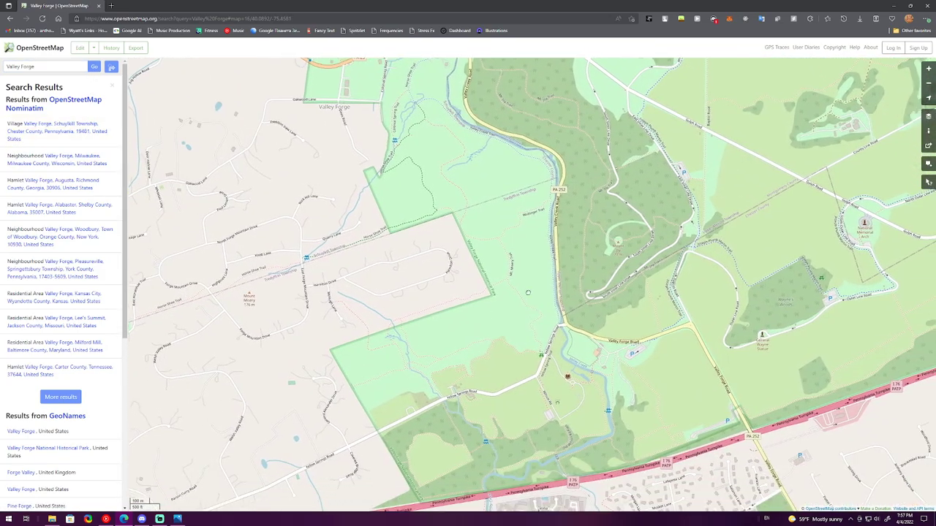
drag(532, 300, 493, 249)
scroll(494, 249, up, 2)
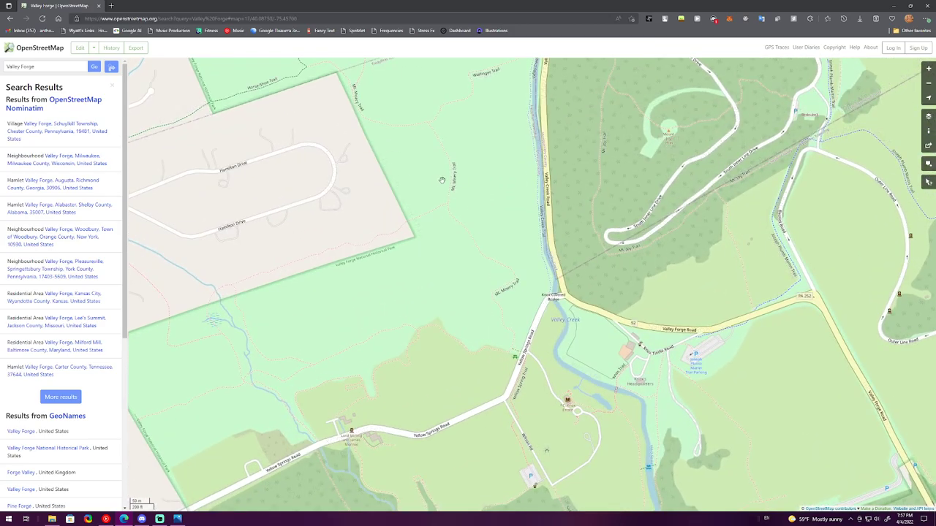
scroll(432, 217, down, 2)
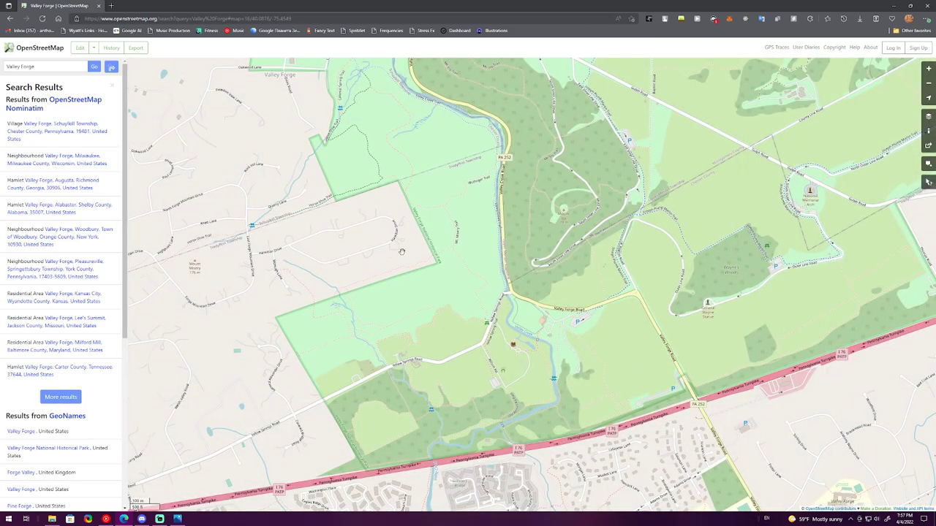
scroll(402, 251, up, 1)
click(138, 49)
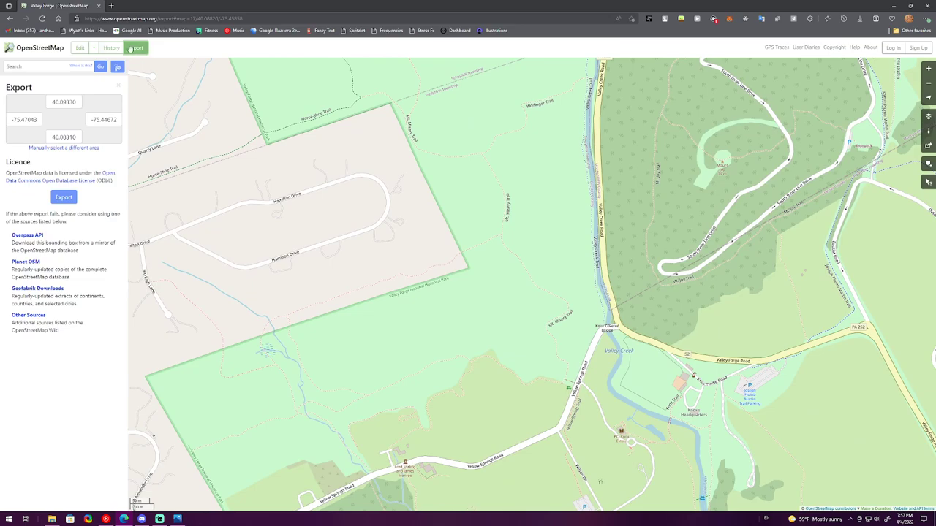
click(71, 149)
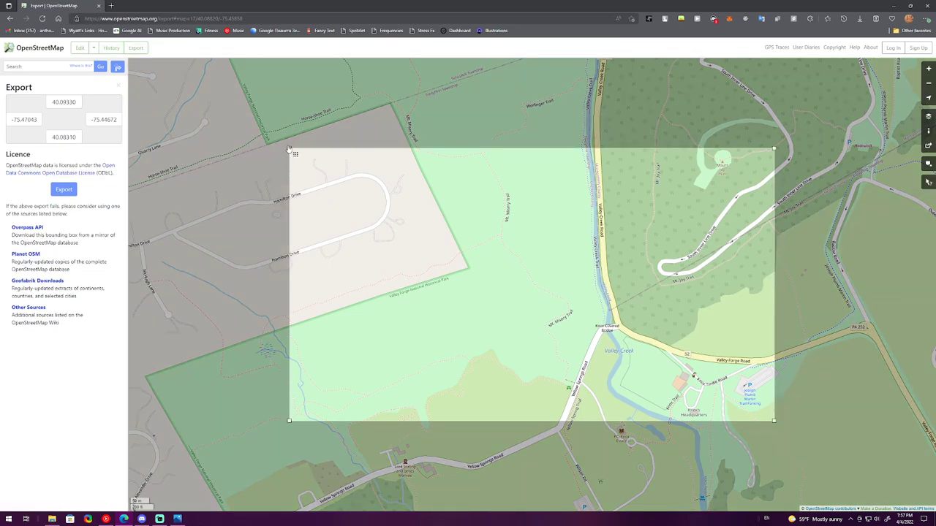
drag(289, 150, 328, 70)
drag(773, 423, 700, 504)
scroll(742, 480, down, 1)
scroll(740, 479, up, 1)
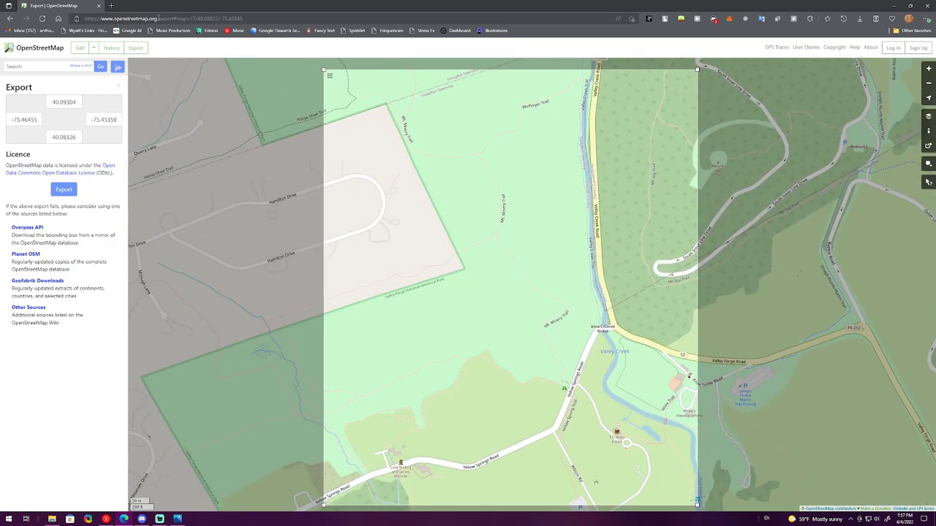
Step: Export the selected area and save it as misery.osm in D:\Orienteering\Mapping\Maps\Valley Forge\Misery
click(65, 190)
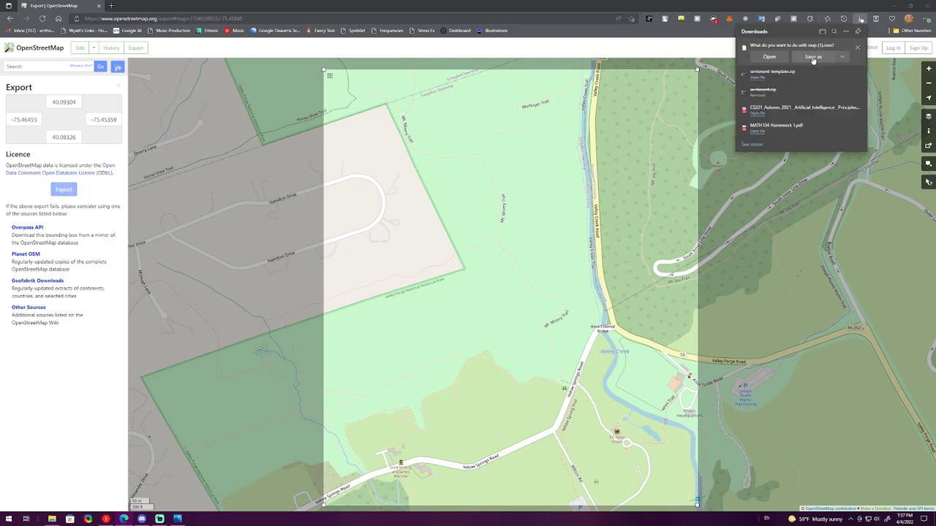
click(813, 57)
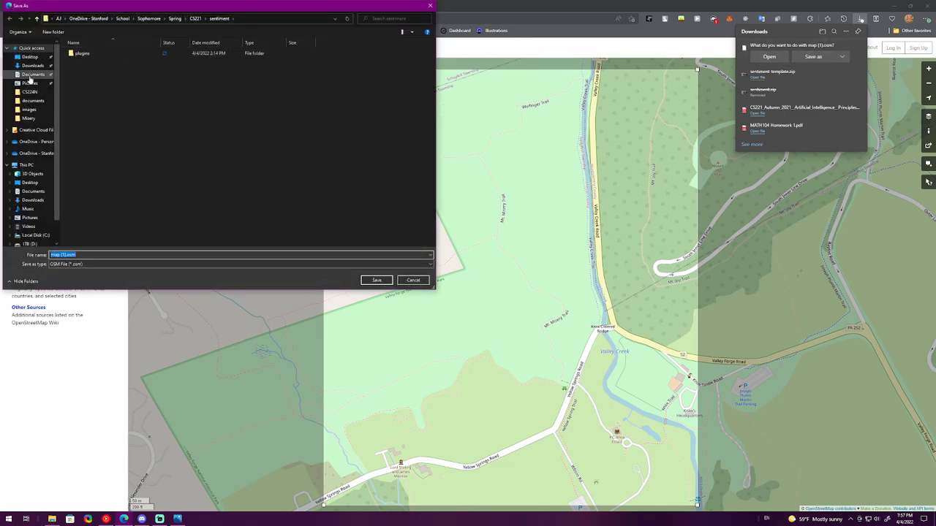
scroll(35, 147, down, 1)
click(35, 211)
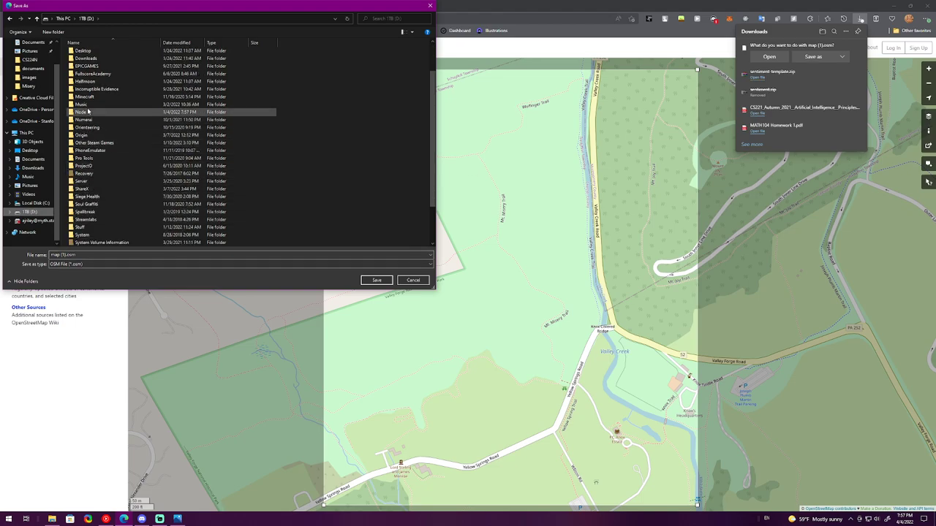
scroll(80, 114, down, 2)
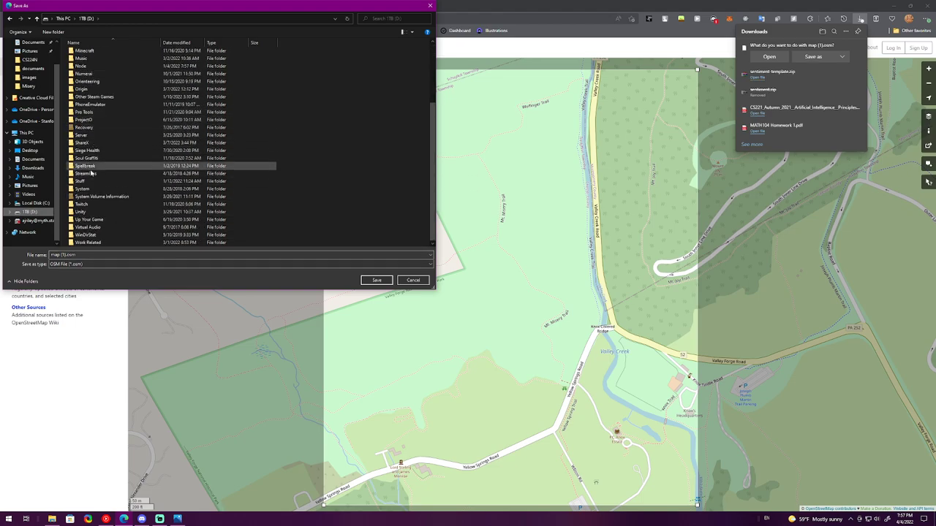
double_click(88, 81)
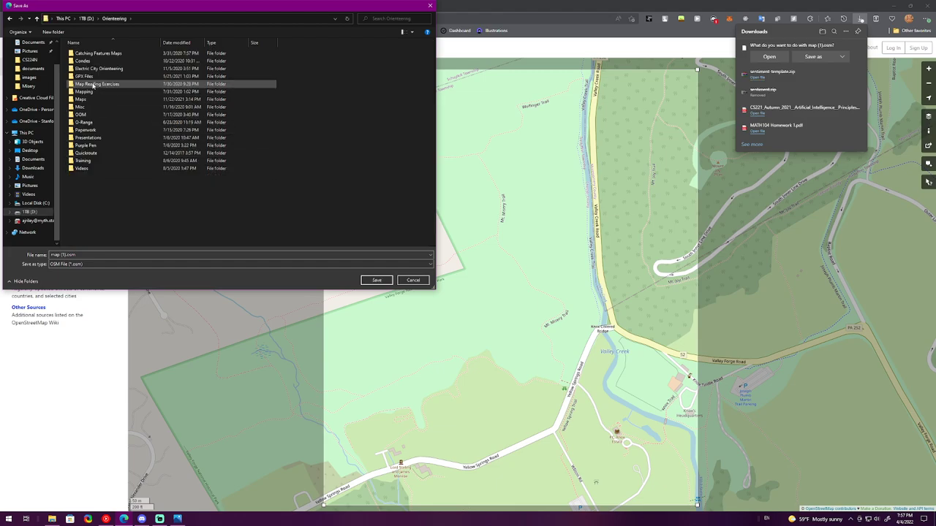
double_click(83, 91)
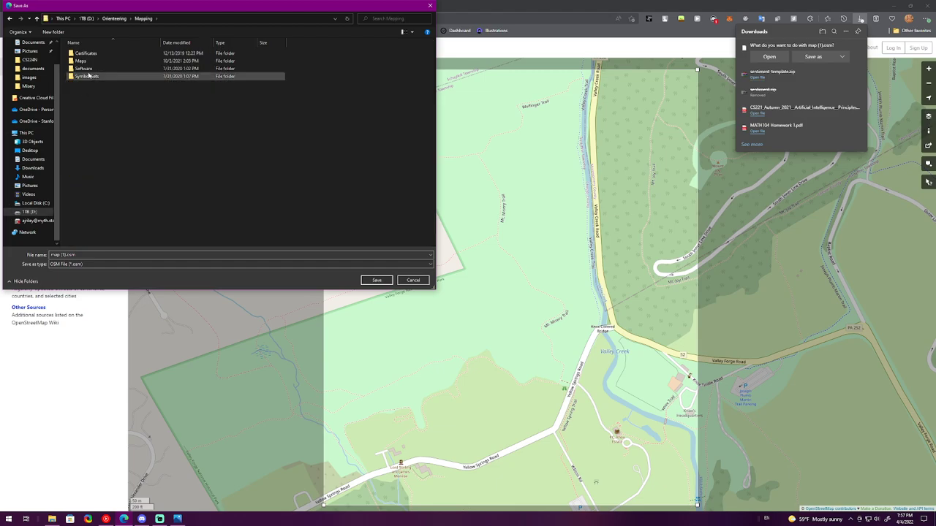
double_click(86, 68)
double_click(90, 122)
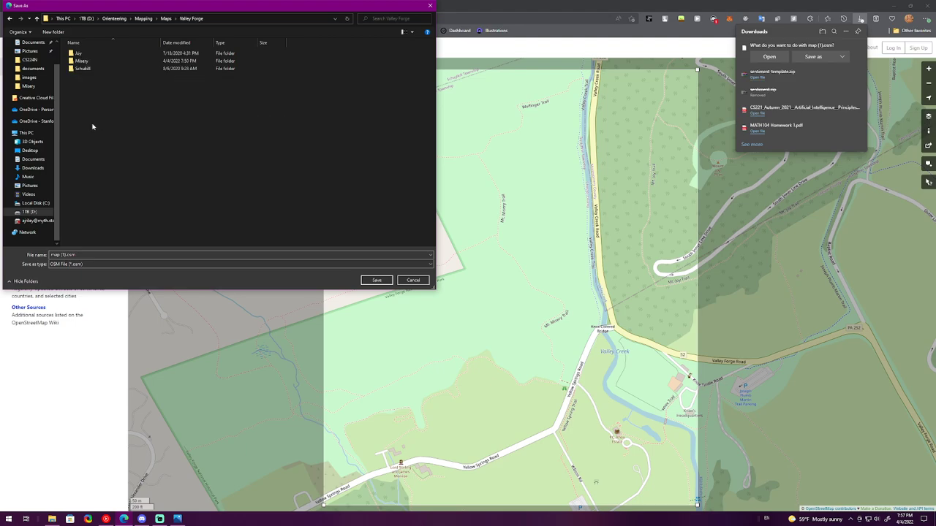
double_click(93, 61)
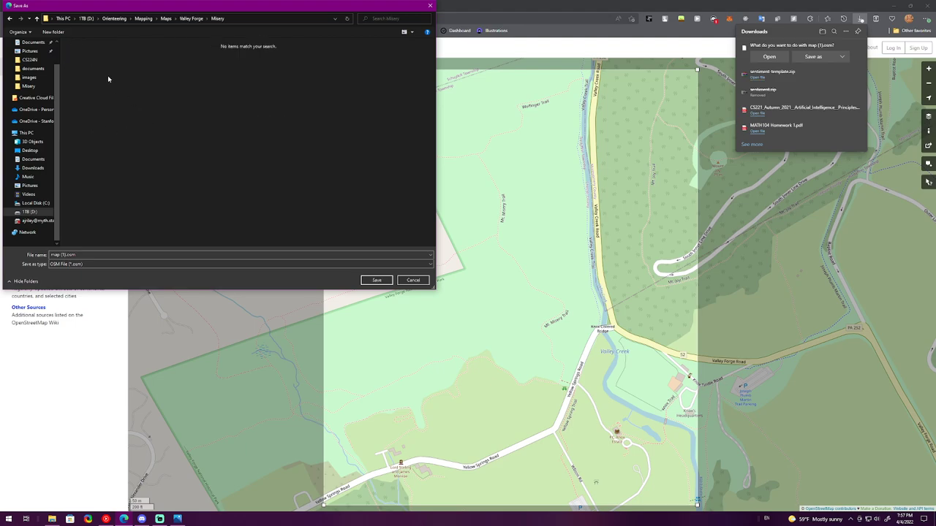
click(141, 254)
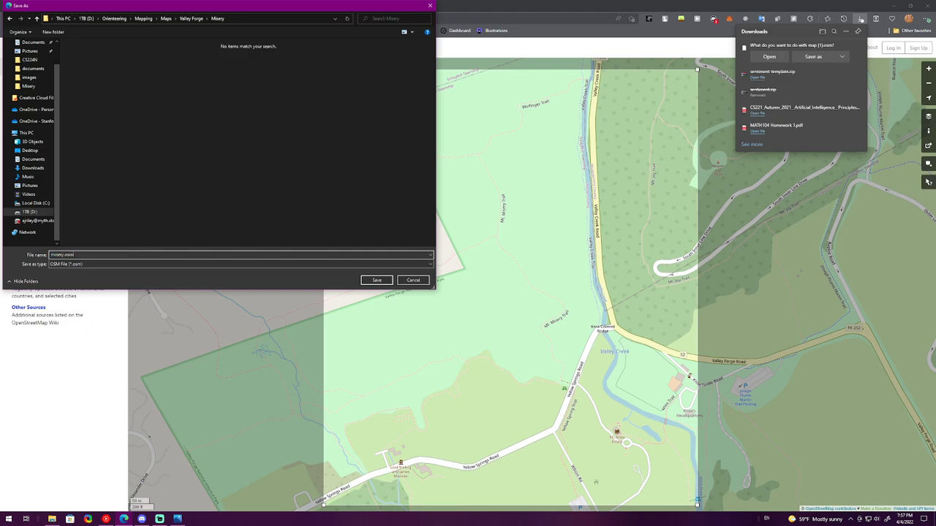
key(Return)
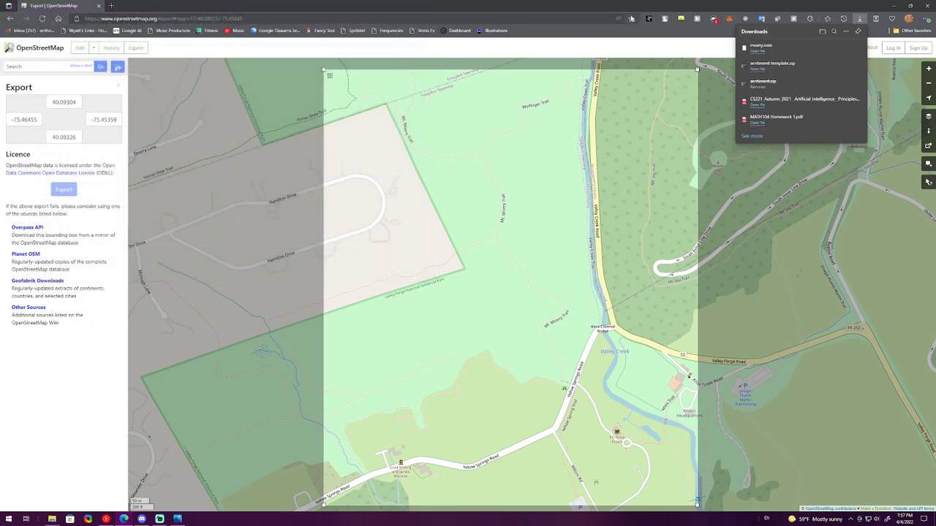
click(8, 519)
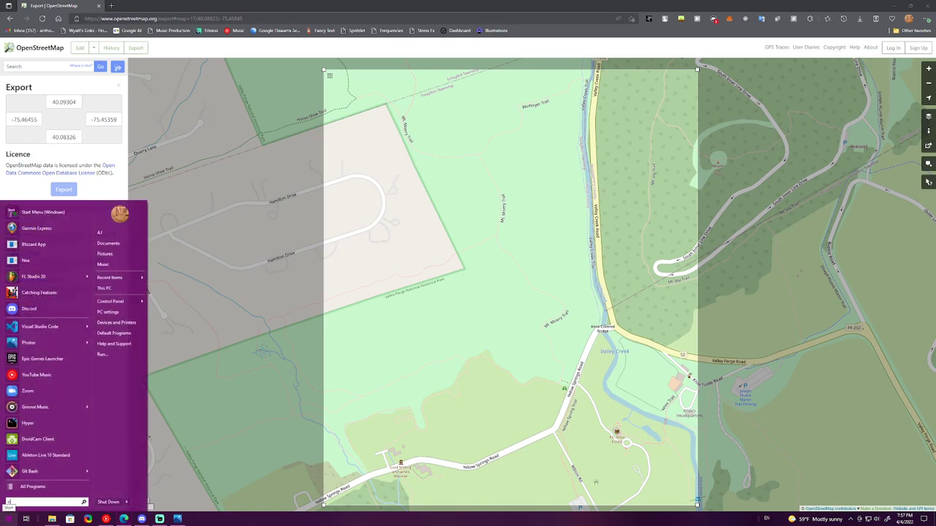
text(ope)
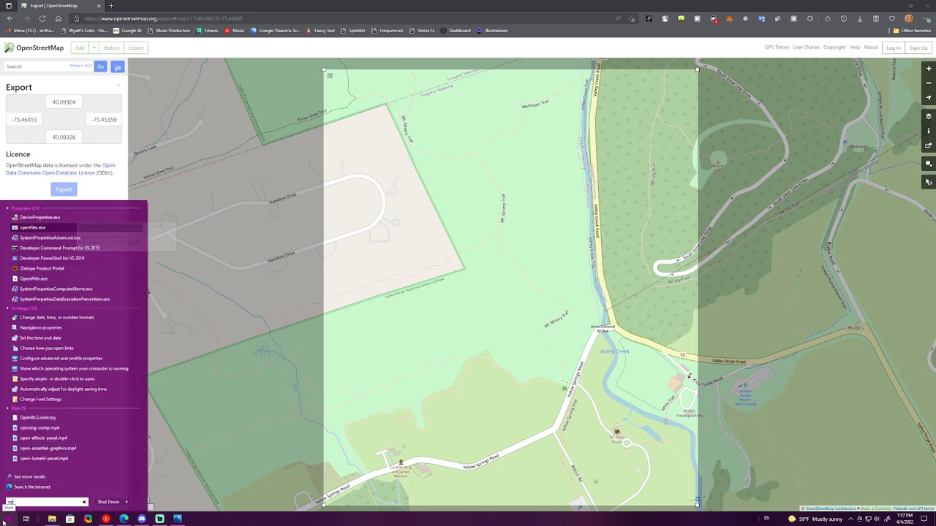
key(BackSpace)
key(BackSpace)
key(BackSpace)
text(open)
key(BackSpace)
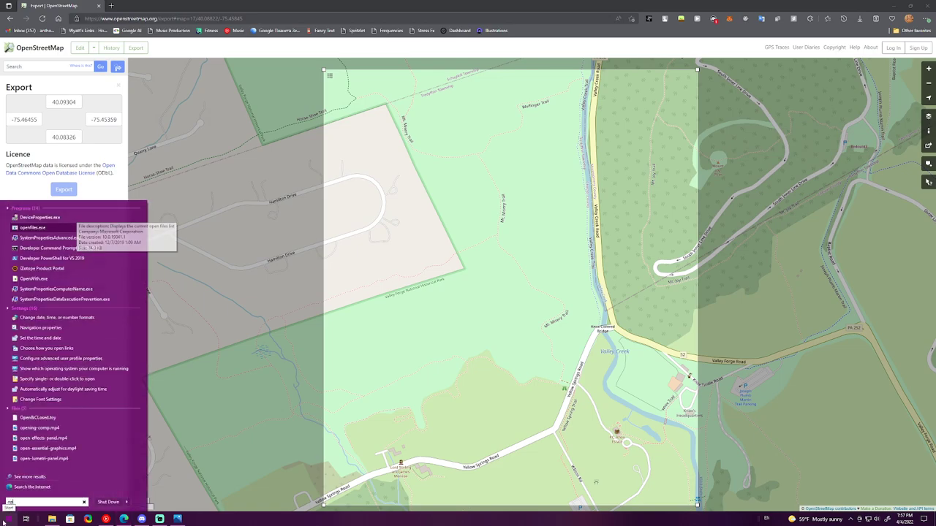
key(BackSpace)
key(BackSpace)
text(pne)
key(BackSpace)
key(BackSpace)
key(BackSpace)
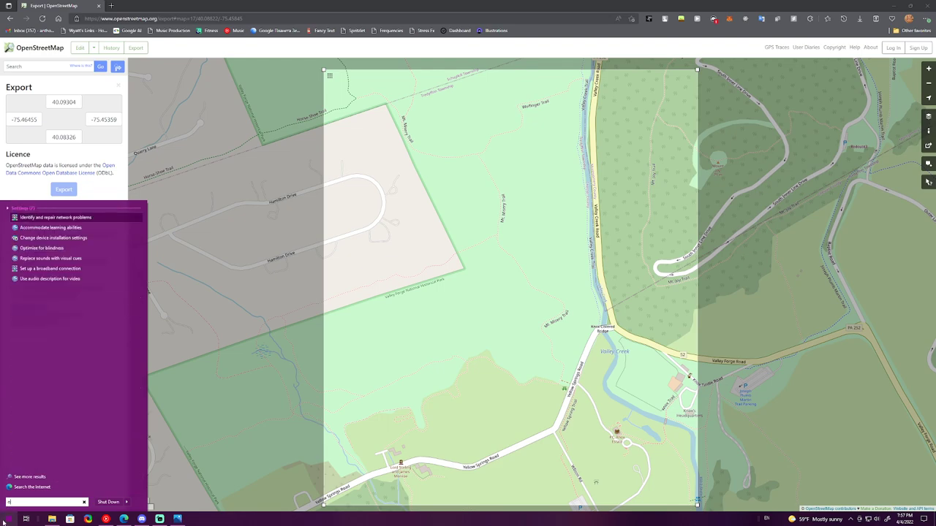
text(oom)
key(BackSpace)
key(BackSpace)
key(BackSpace)
key(BackSpace)
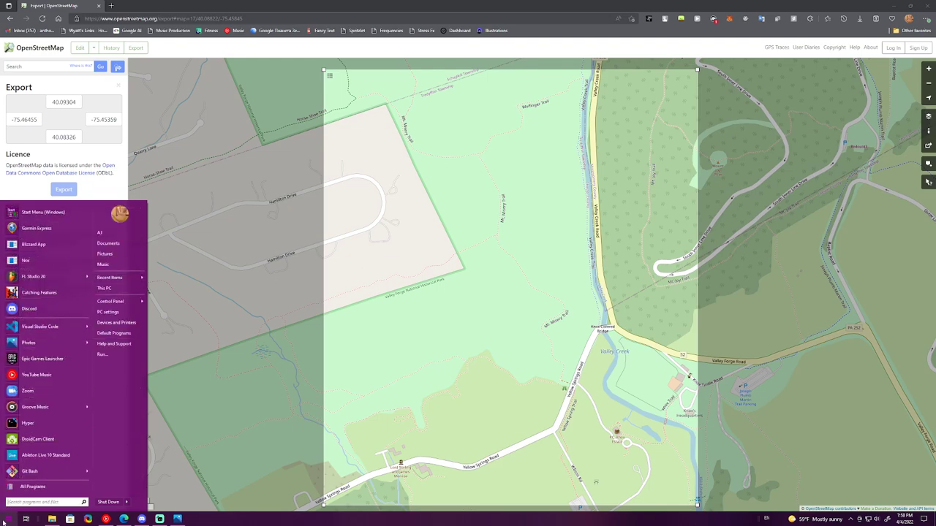
Step: Launch Mapper.exe from the OpenOrienteering Mapper 0.9.3 folder in D:\Orienteering\Mapping\Software
click(52, 518)
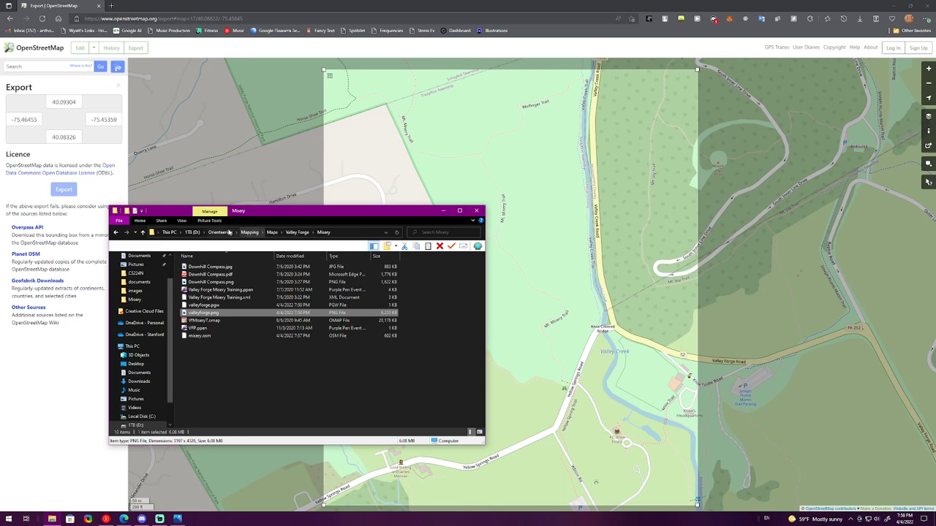
click(226, 232)
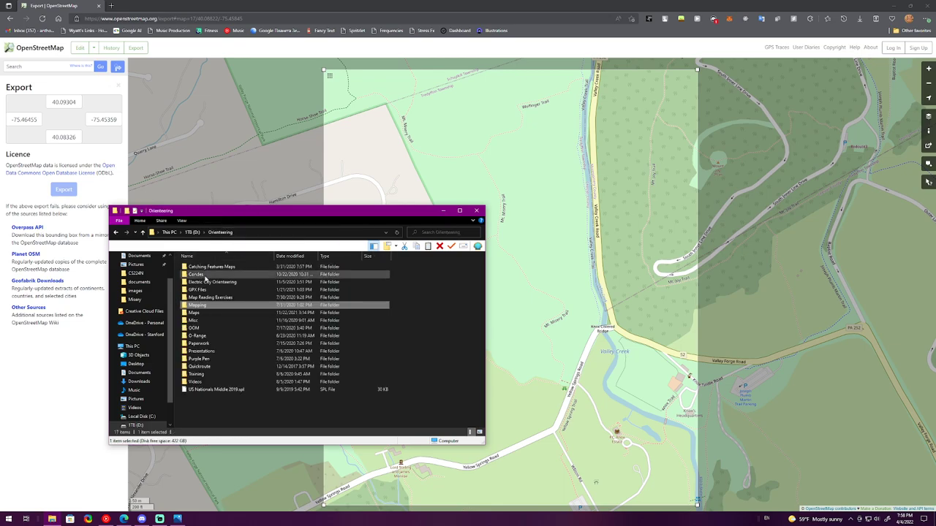
double_click(207, 330)
click(142, 232)
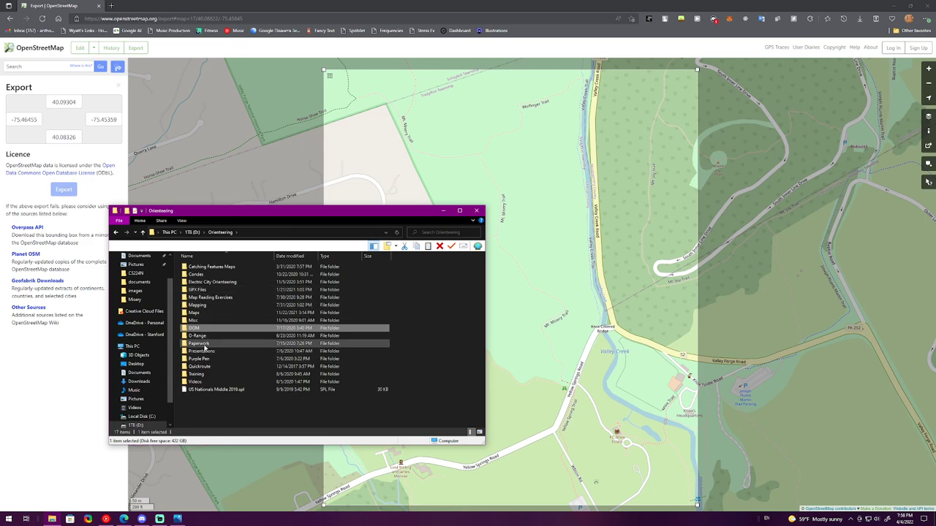
double_click(202, 306)
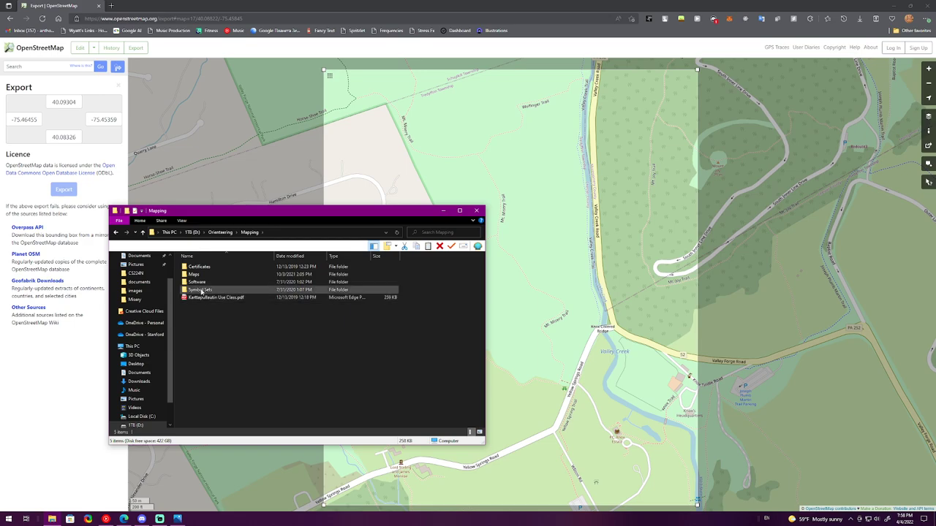
double_click(199, 289)
double_click(199, 289)
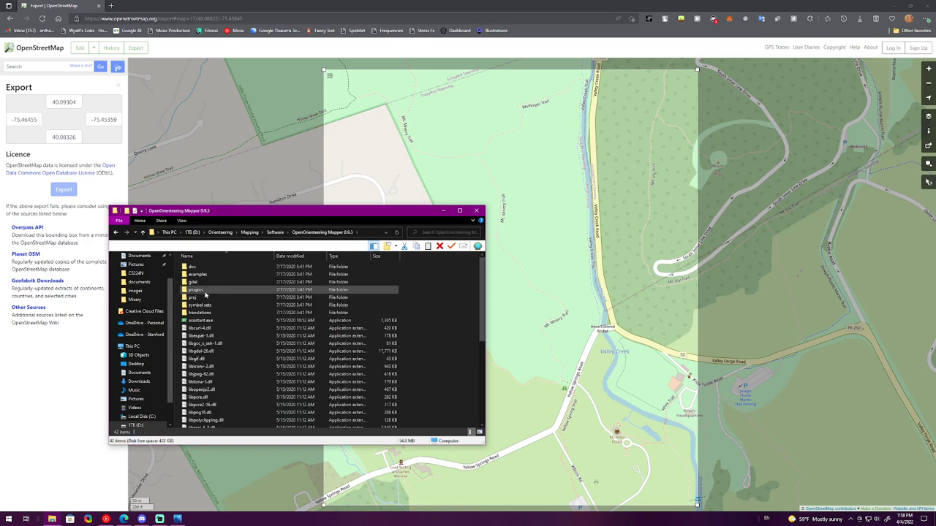
scroll(202, 315, down, 6)
scroll(204, 334, down, 4)
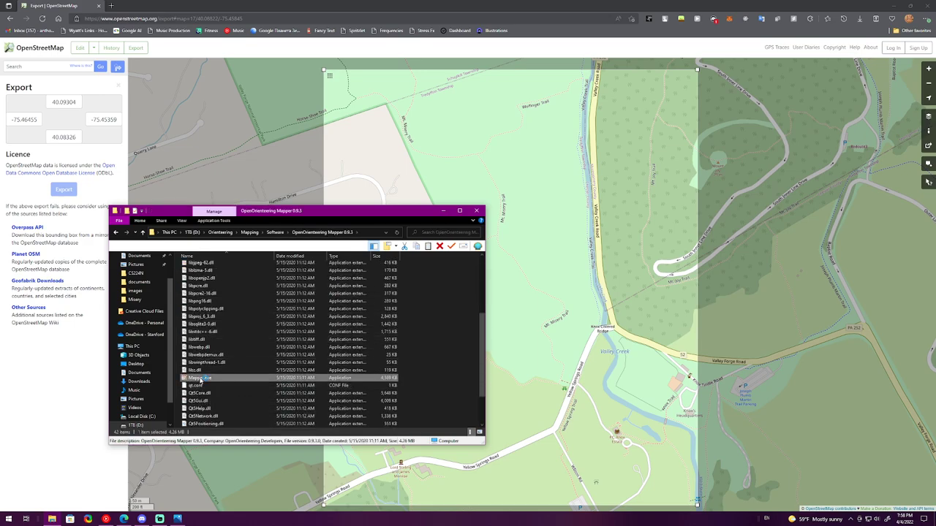
double_click(205, 380)
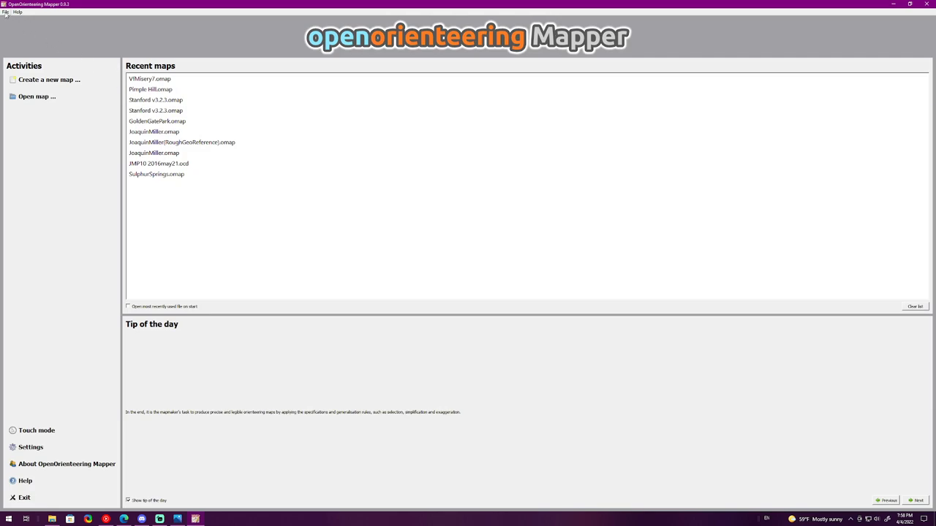
Step: Create a new map at scale 1:10000 with the Course_Design_10000 symbol set
click(5, 13)
click(15, 21)
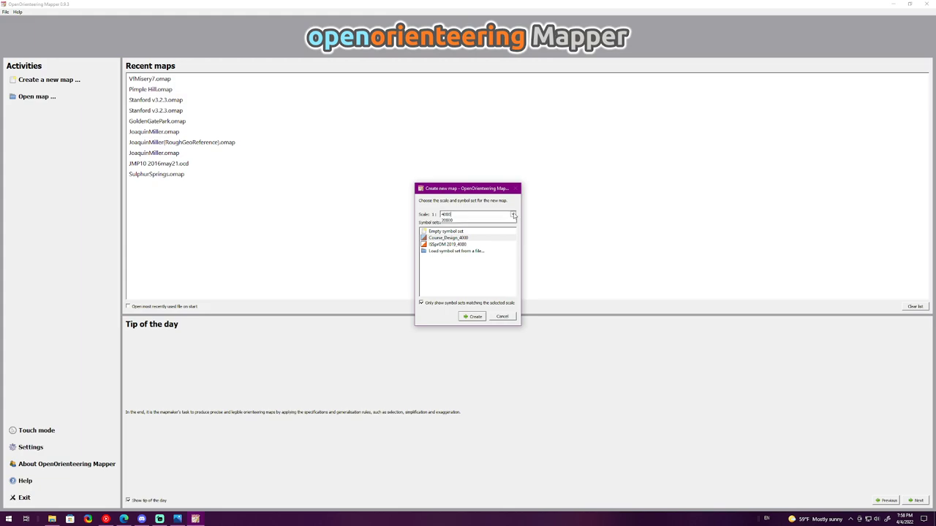
click(471, 214)
click(463, 234)
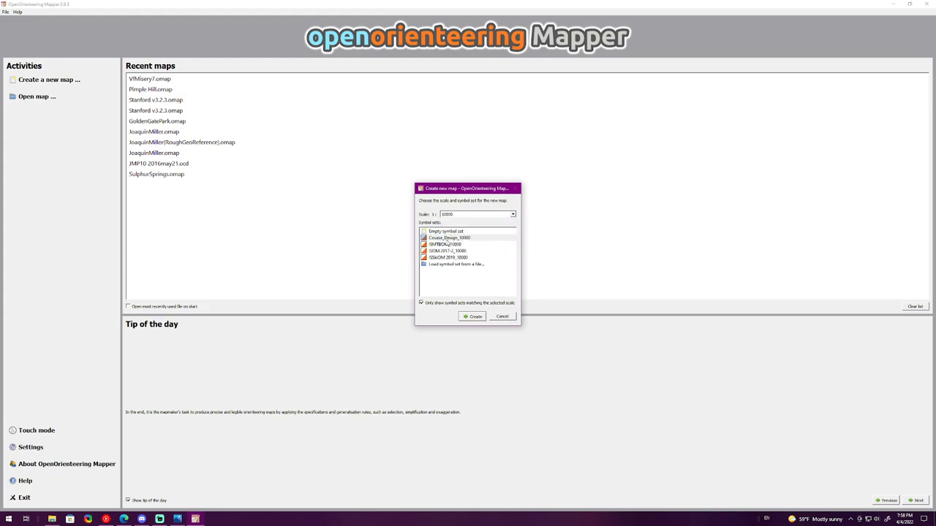
click(453, 239)
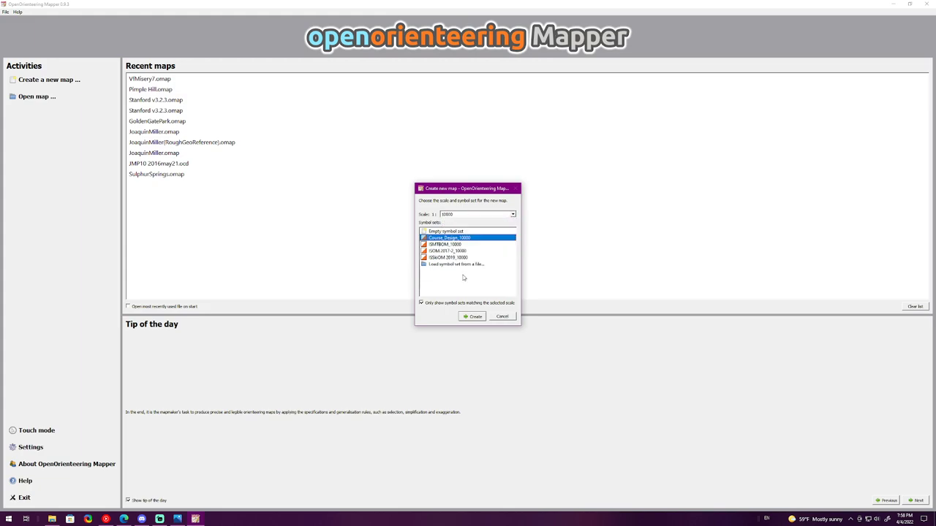
click(476, 316)
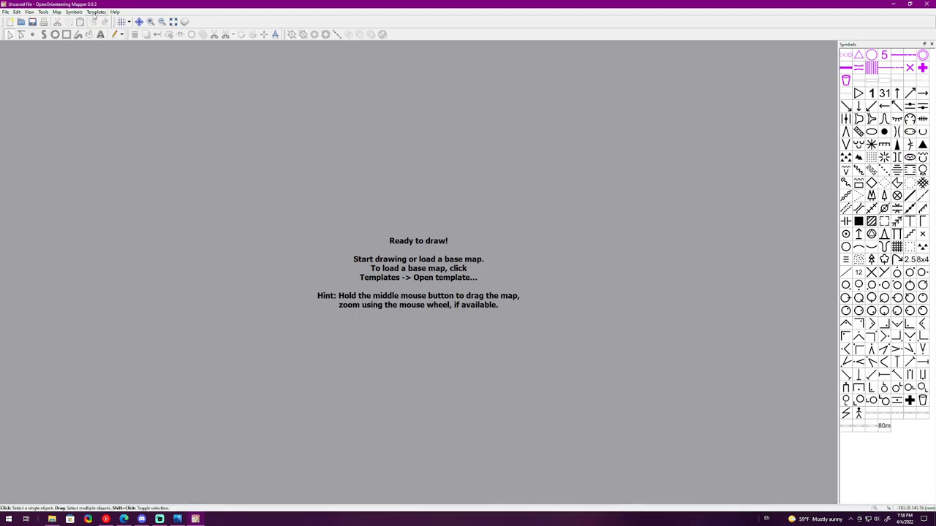
Step: Open misery.osm from D:\Orienteering\Mapping\Maps\Valley Forge\Misery as a template
click(5, 13)
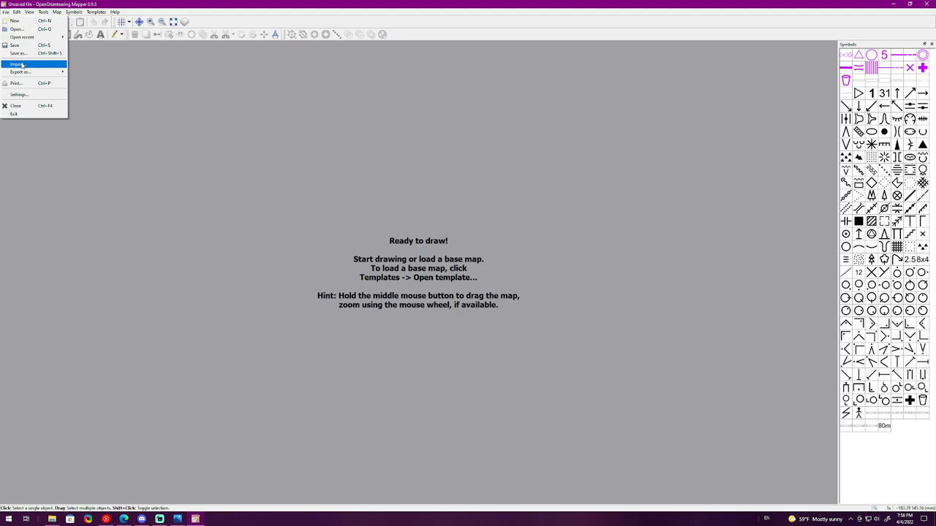
click(95, 13)
click(95, 13)
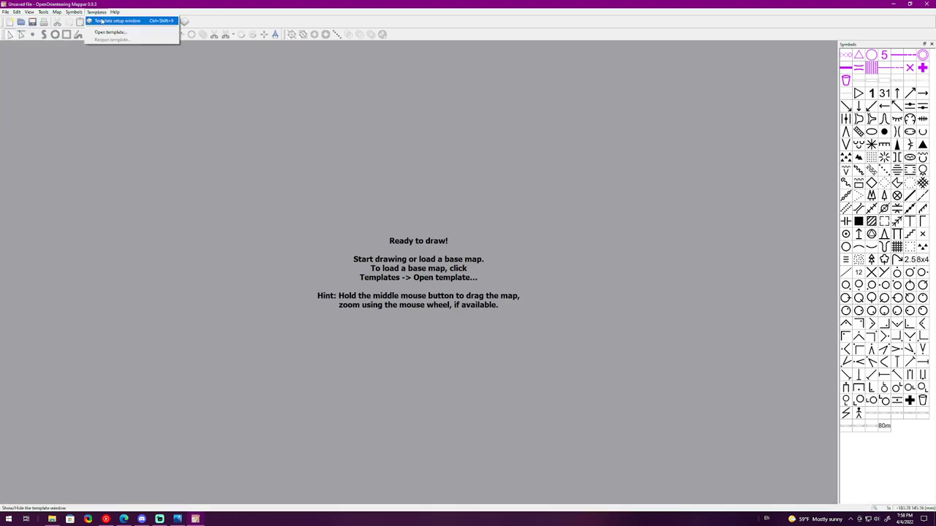
click(109, 32)
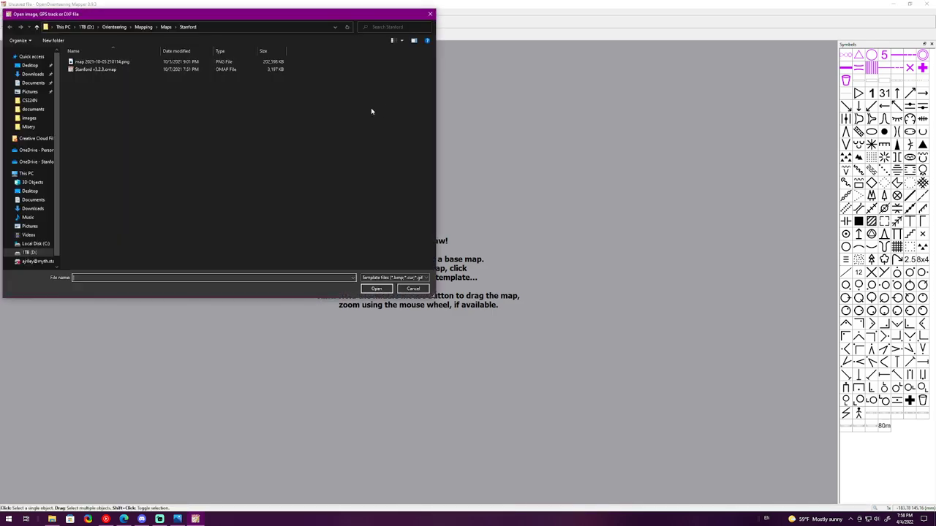
click(144, 27)
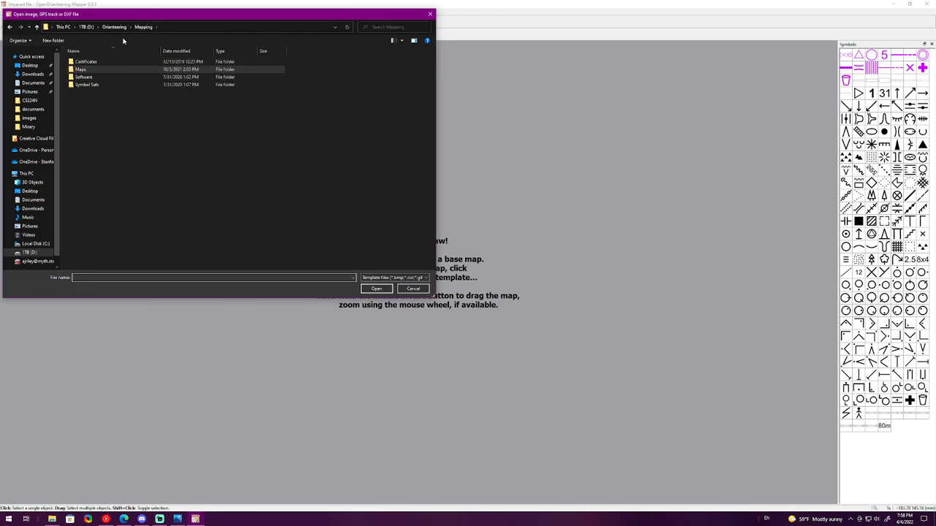
double_click(106, 70)
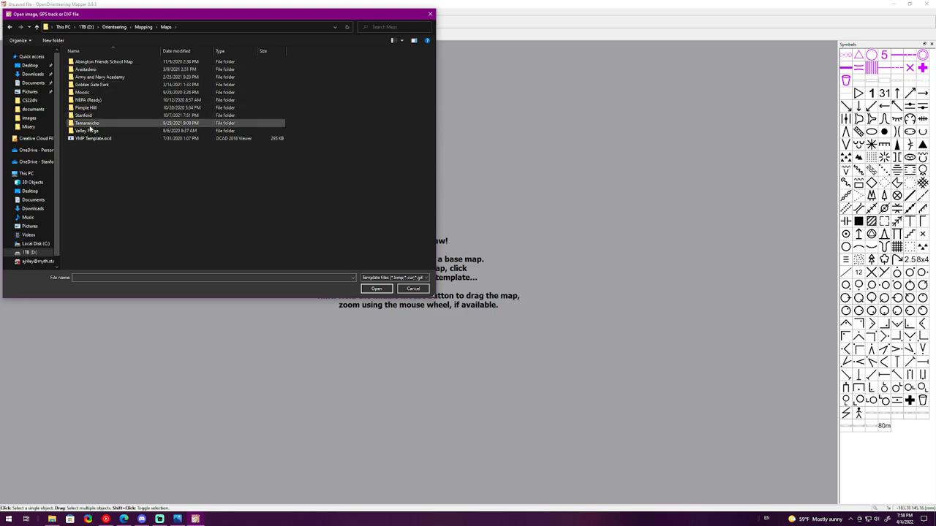
double_click(90, 130)
double_click(92, 69)
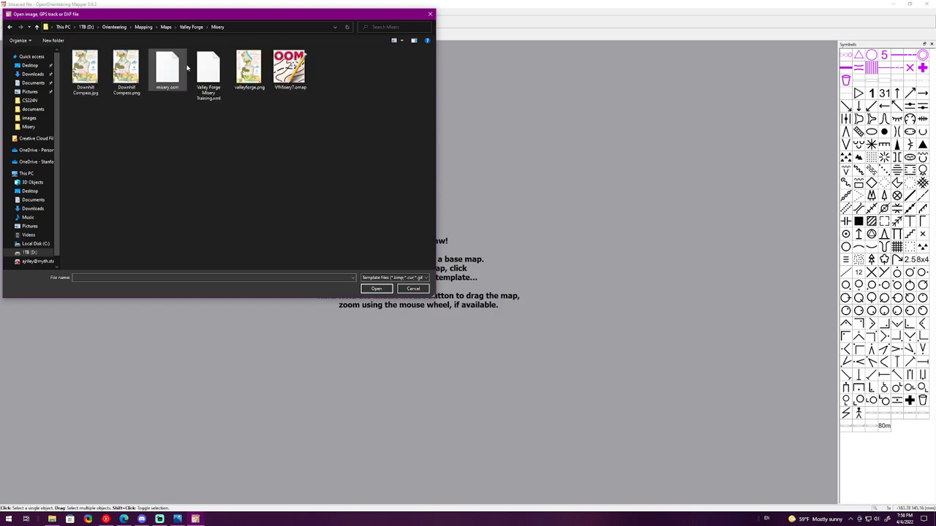
click(165, 71)
click(177, 107)
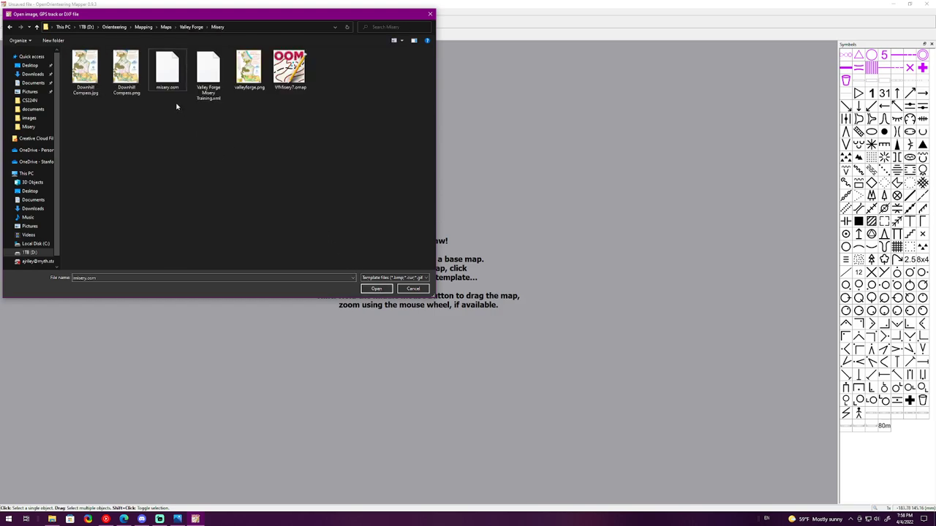
click(383, 287)
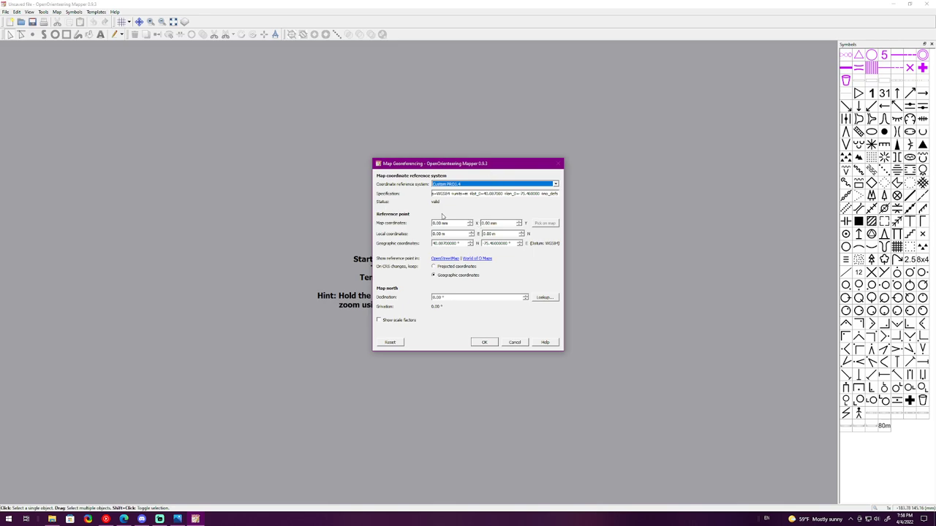
Step: Set the map's coordinate reference system to UTM and look up the magnetic declination at the reference point
click(537, 187)
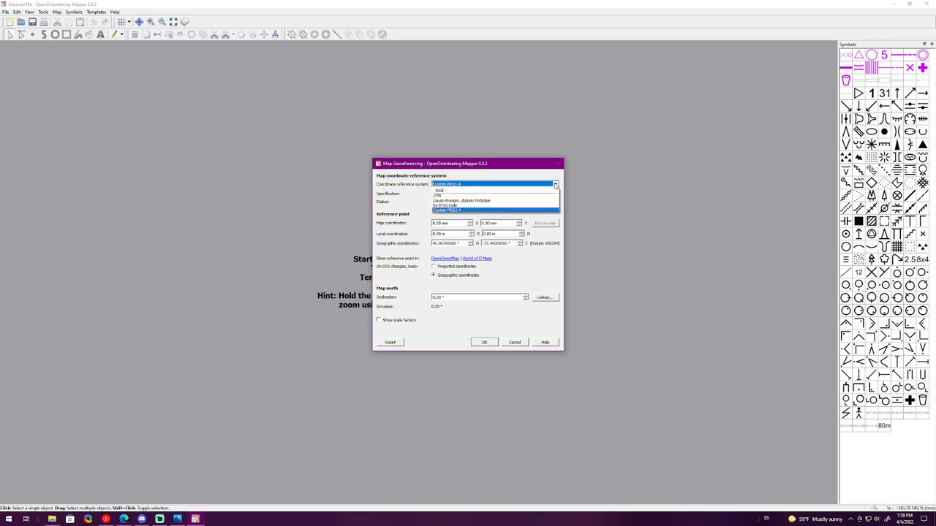
click(453, 196)
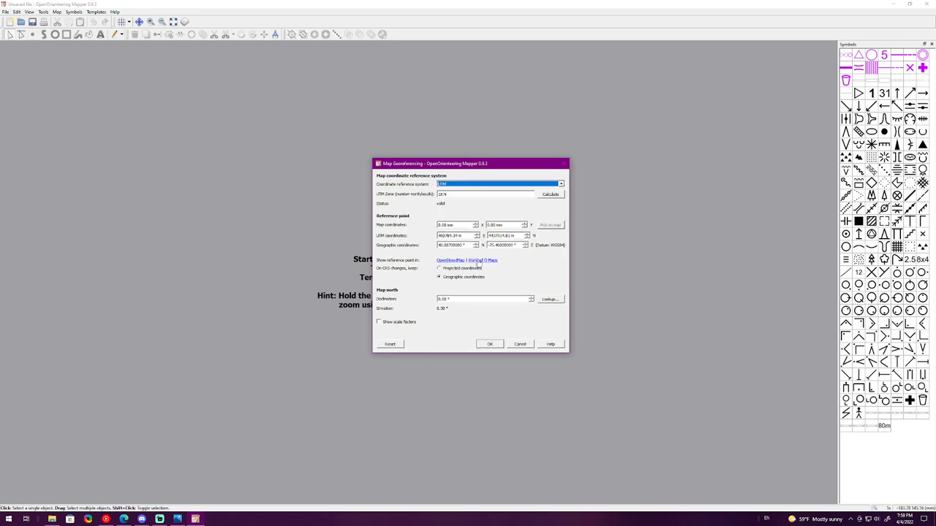
click(539, 270)
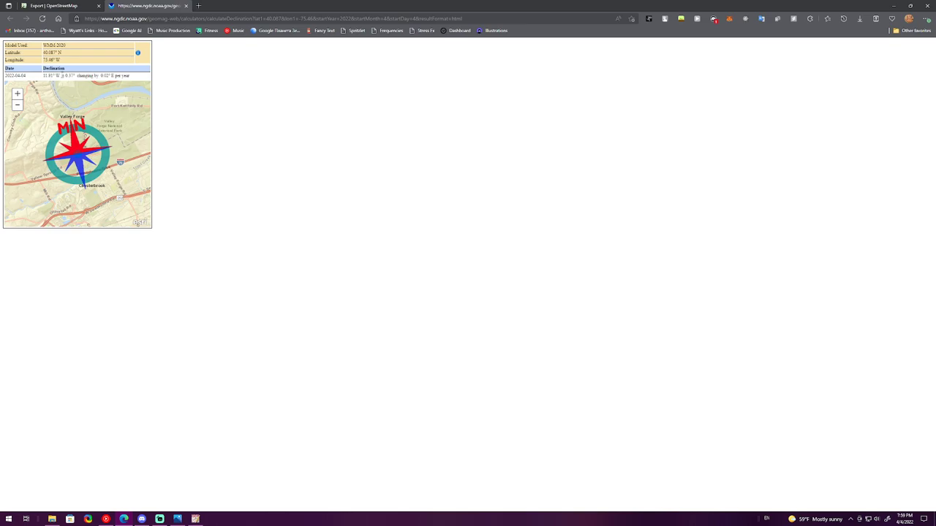
Step: Enter the looked-up 11.91° west declination as a negative value and accept the map georeferencing
key(alt+Tab)
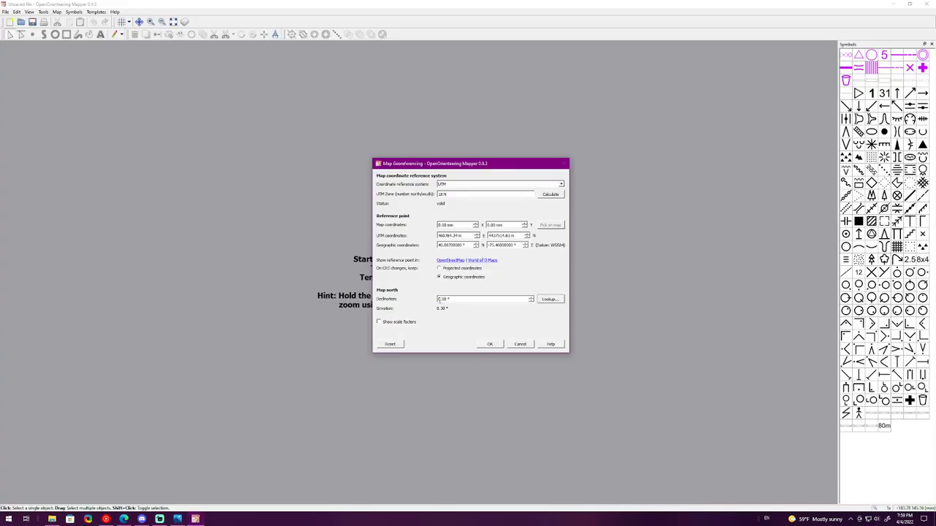
double_click(439, 299)
text(-11)
click(489, 344)
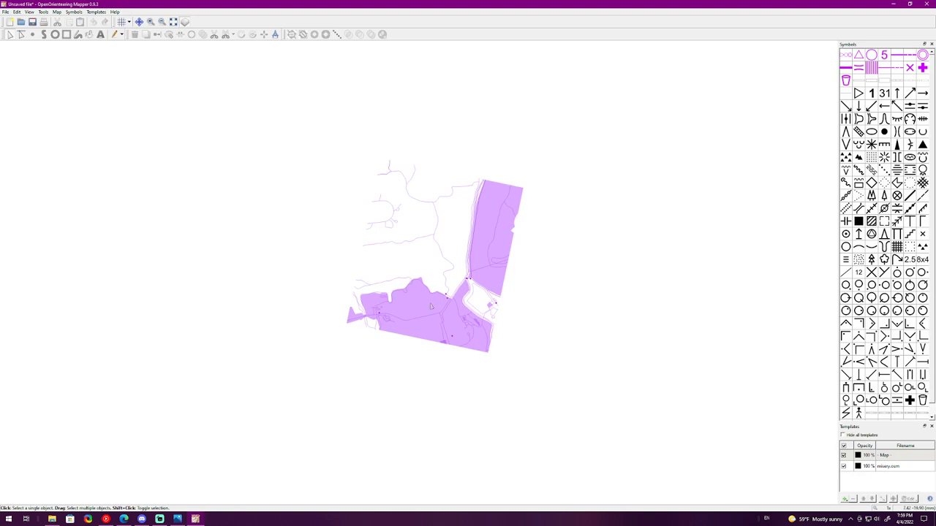
scroll(483, 278, down, 1)
scroll(480, 256, up, 1)
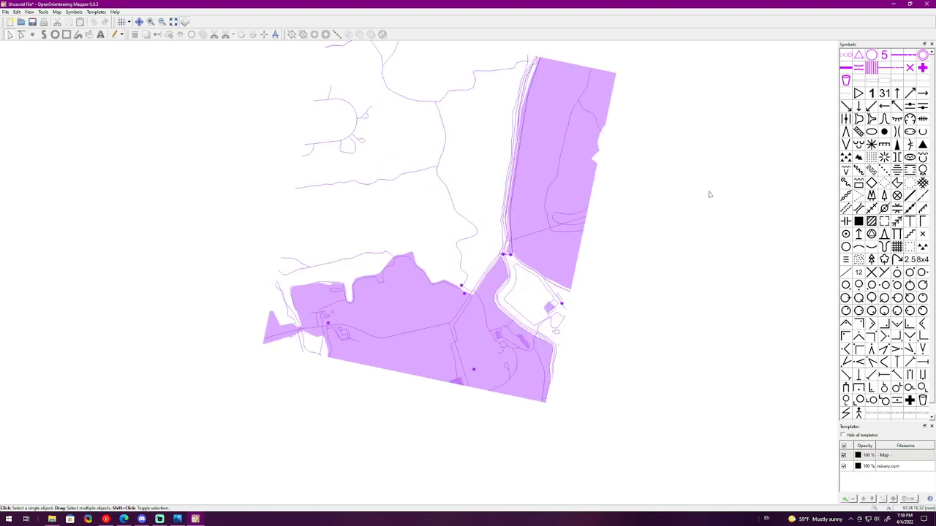
scroll(660, 191, down, 1)
scroll(656, 192, up, 1)
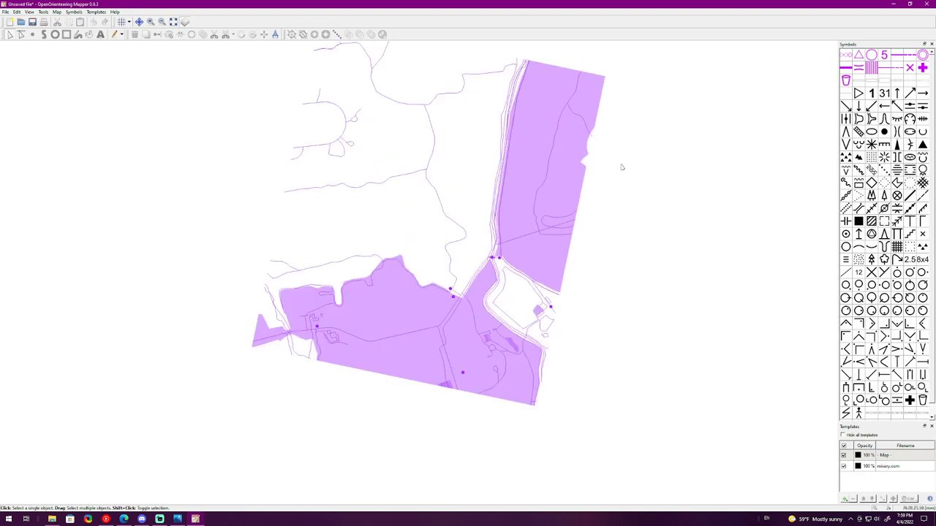
Step: Try to open valleyforge.png as a georeferenced template using its world file and the same coordinate reference system as the map
click(96, 11)
click(110, 31)
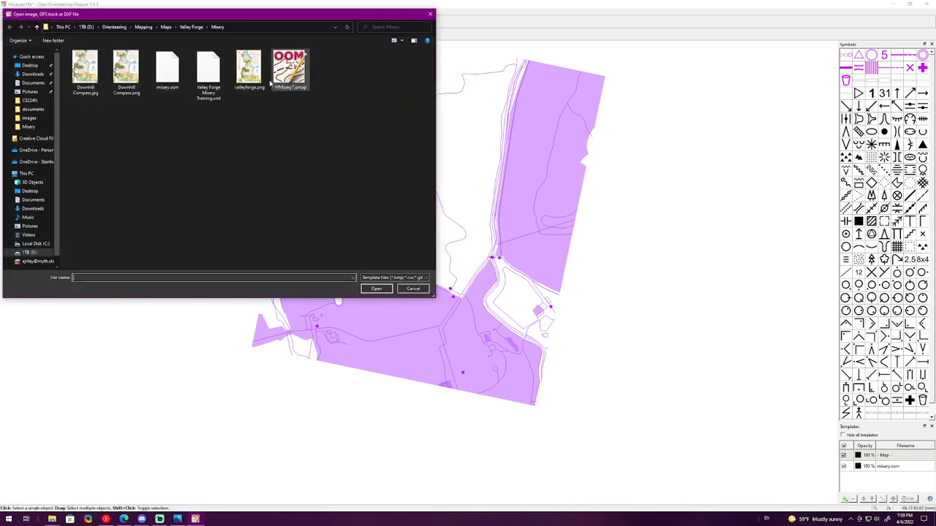
click(247, 73)
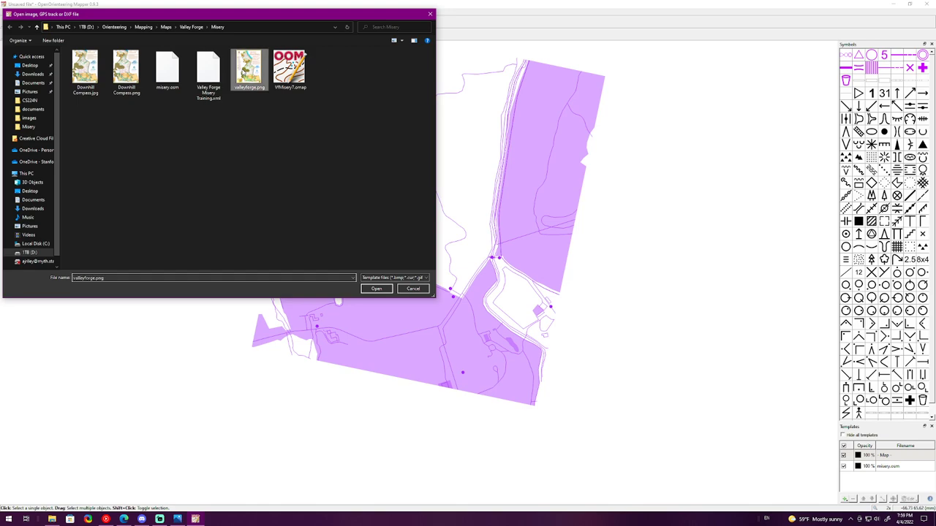
click(376, 289)
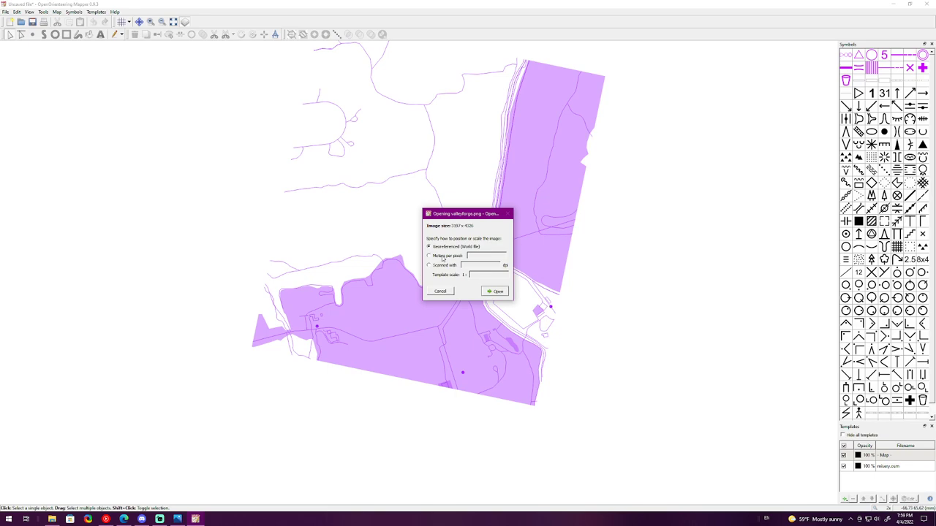
click(442, 257)
click(455, 247)
click(495, 292)
click(496, 279)
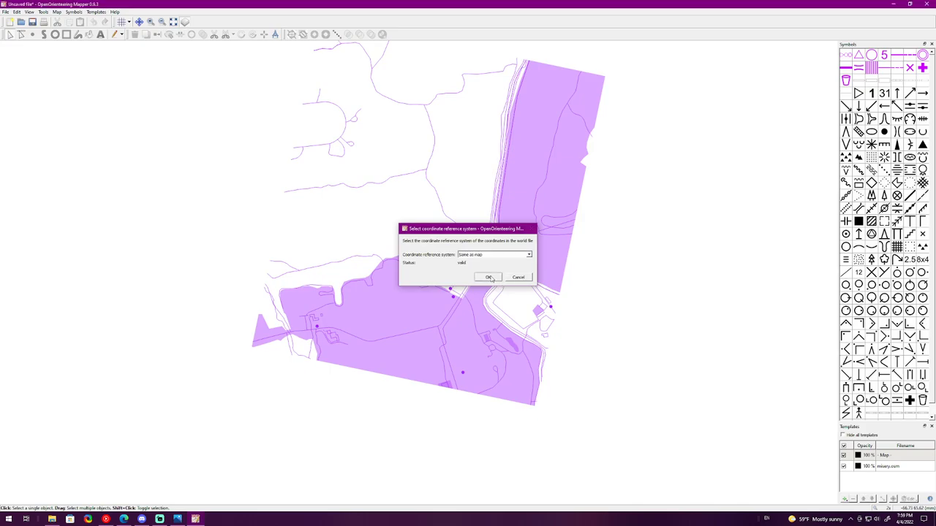
Step: Inspect the valleyforge.png template on the map and remove it from the template list
scroll(458, 272, up, 5)
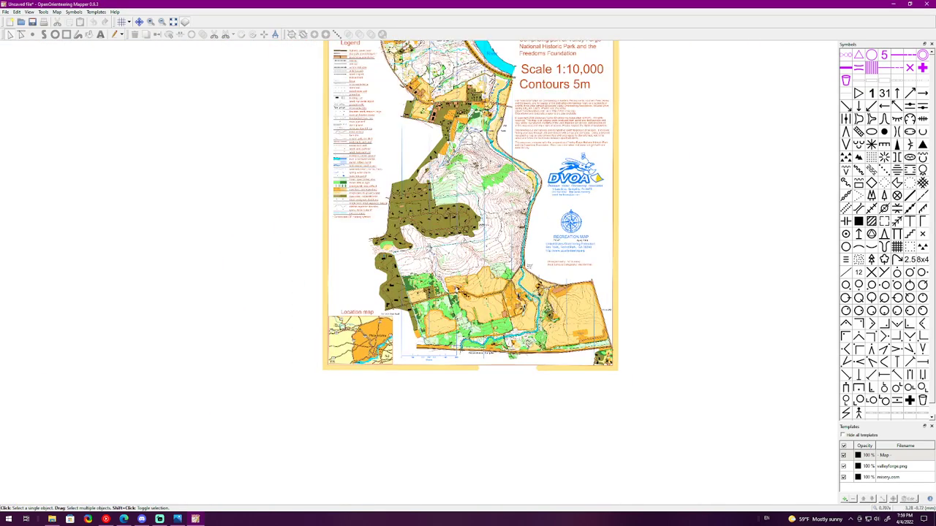
scroll(472, 260, down, 1)
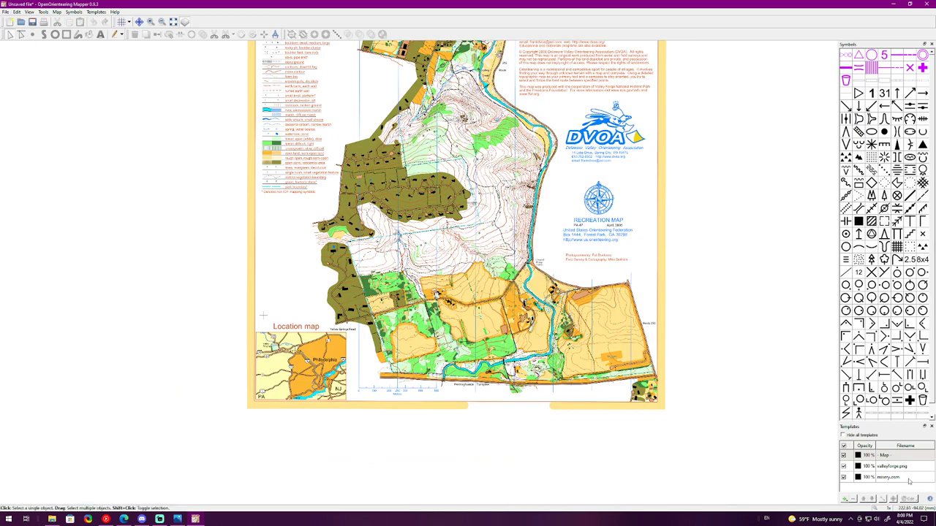
click(895, 469)
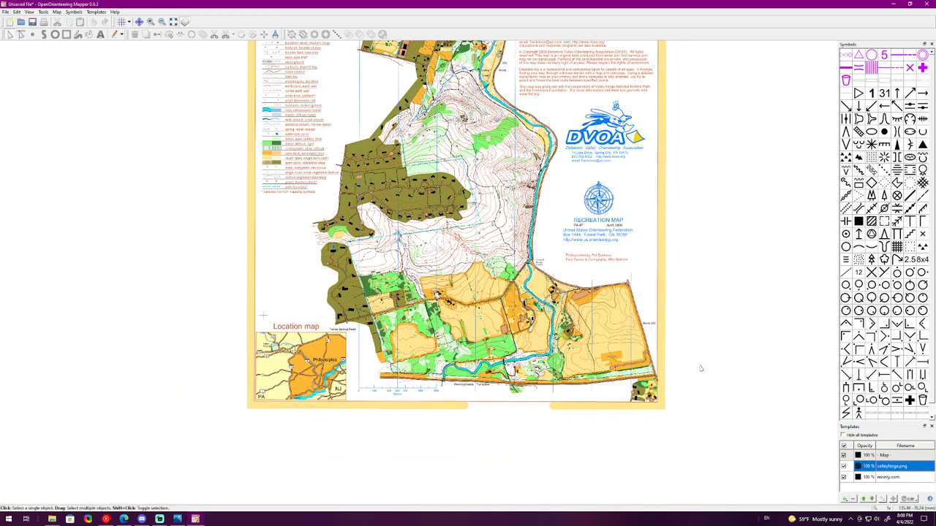
click(855, 499)
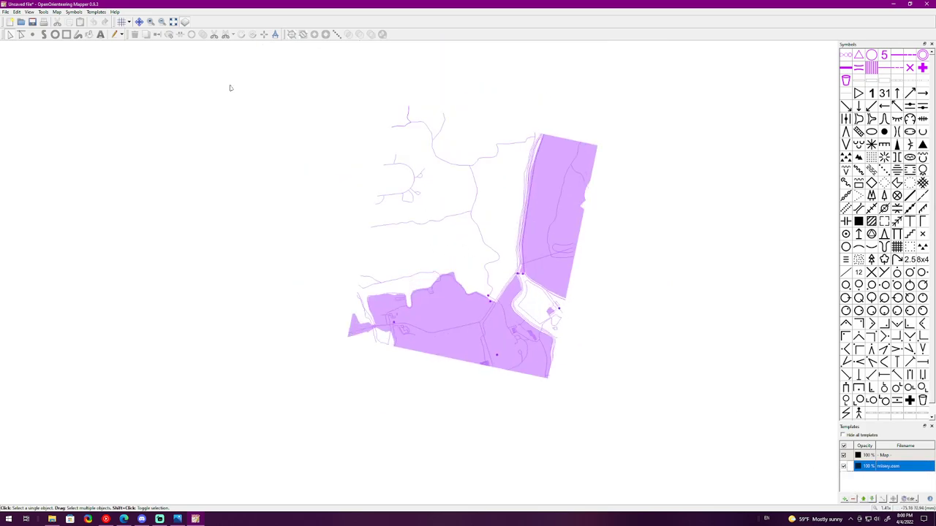
Step: Reopen valleyforge.png as a template positioned by its world file
click(95, 12)
click(99, 33)
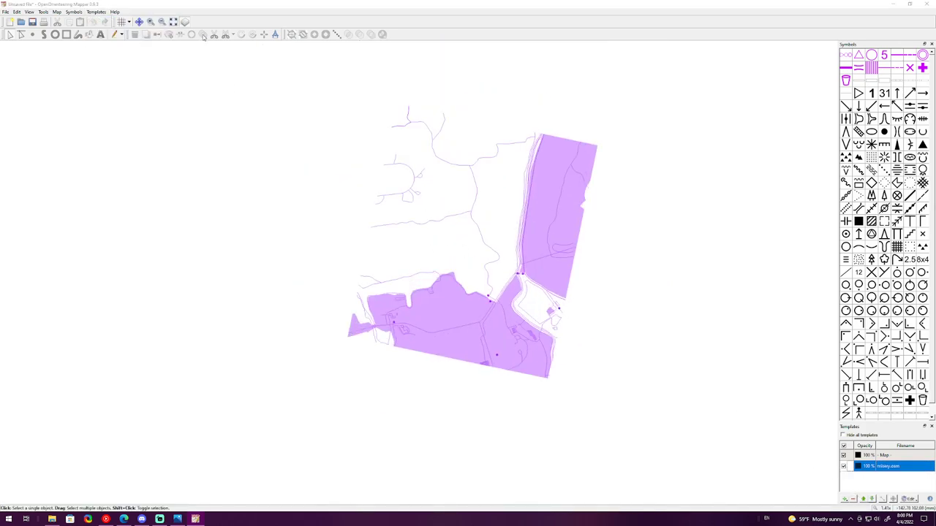
double_click(235, 67)
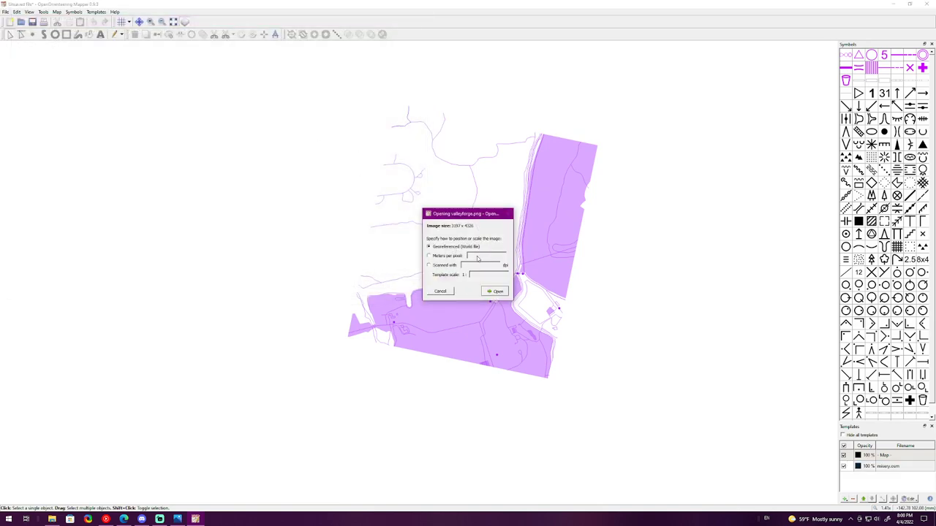
click(492, 291)
click(488, 279)
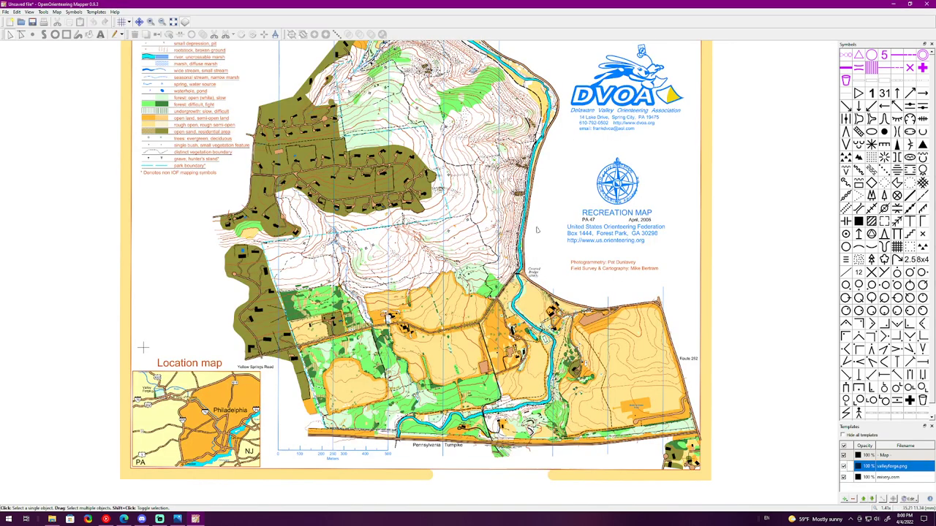
Step: Toggle the visibility of the valleyforge.png template to compare its position with the misery.osm template
click(843, 467)
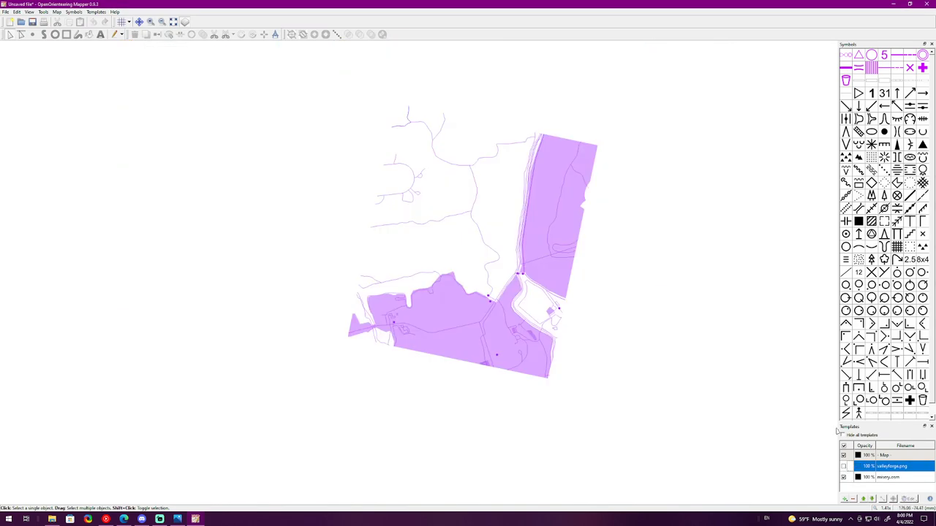
drag(839, 429, 735, 420)
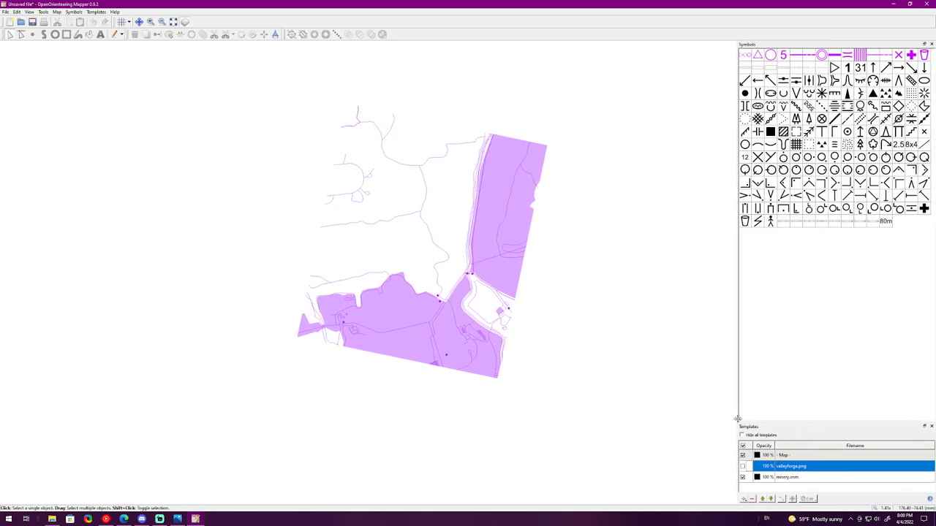
click(743, 466)
click(743, 467)
click(743, 466)
click(743, 466)
click(743, 466)
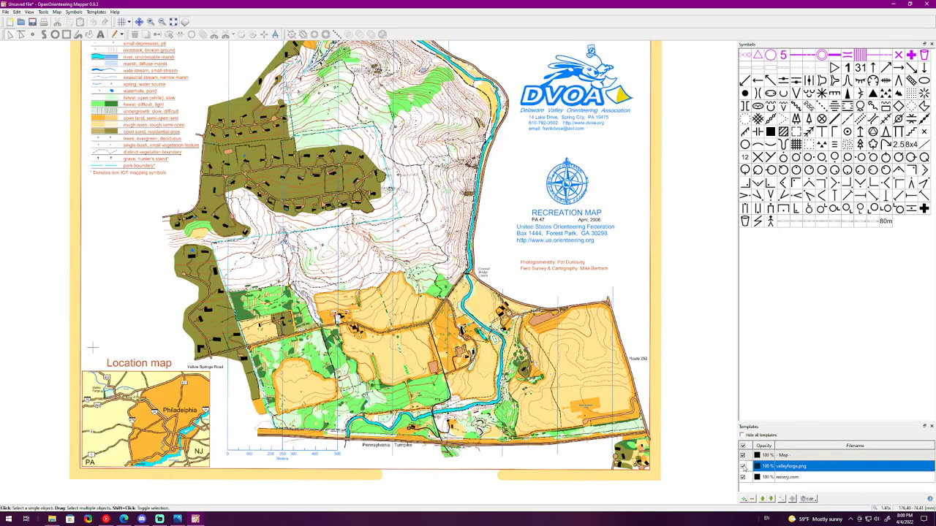
click(743, 467)
drag(737, 388, 855, 378)
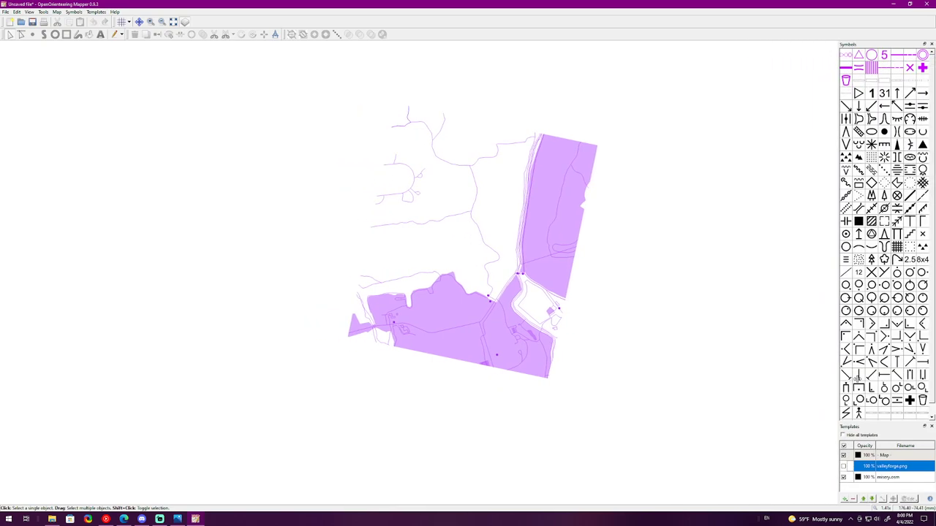
click(843, 466)
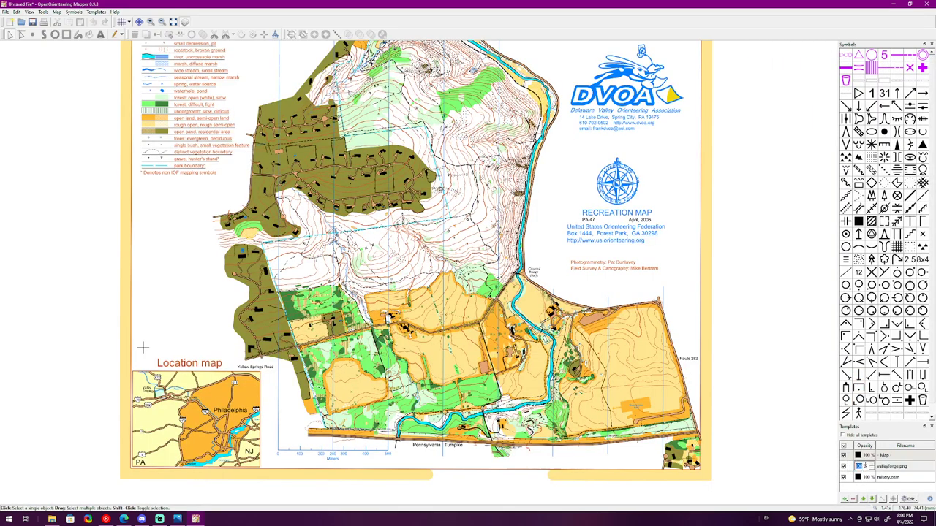
Step: Set the opacity of the valleyforge.png template to 50 %
click(866, 466)
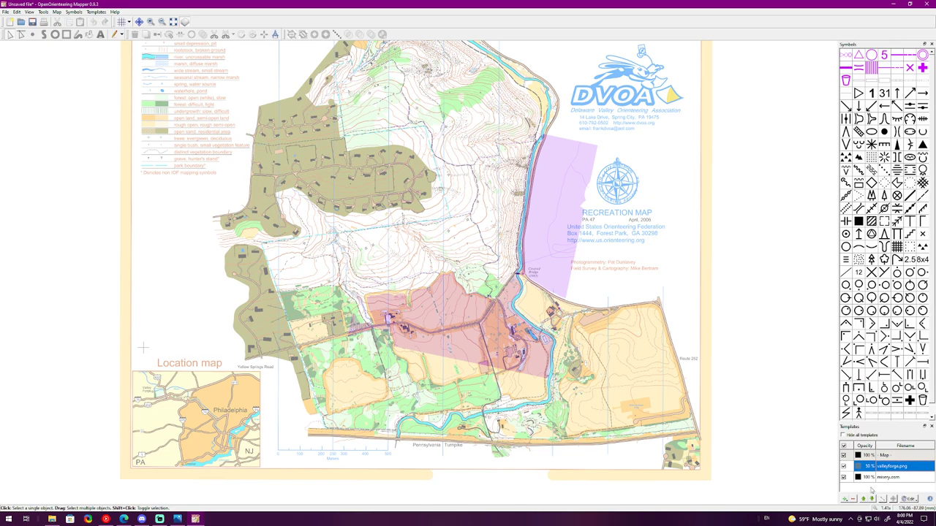
scroll(719, 367, up, 1)
click(894, 456)
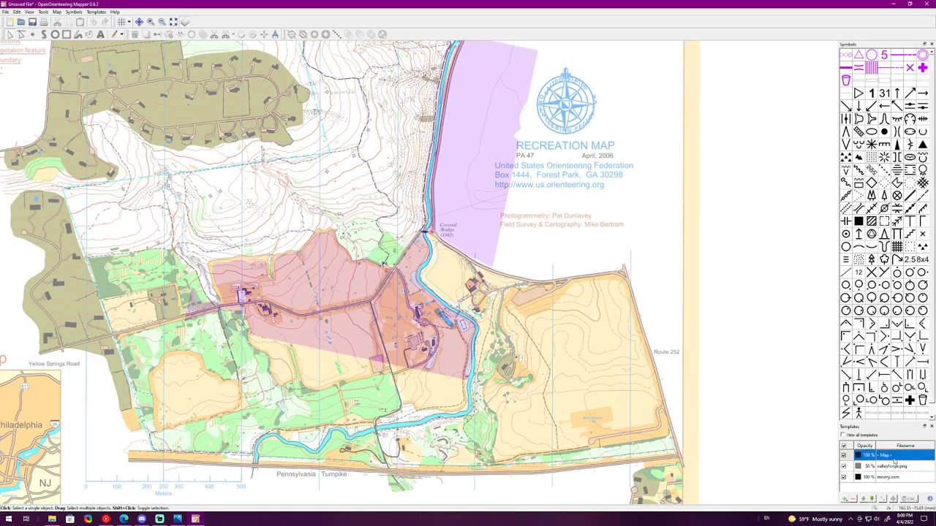
click(907, 498)
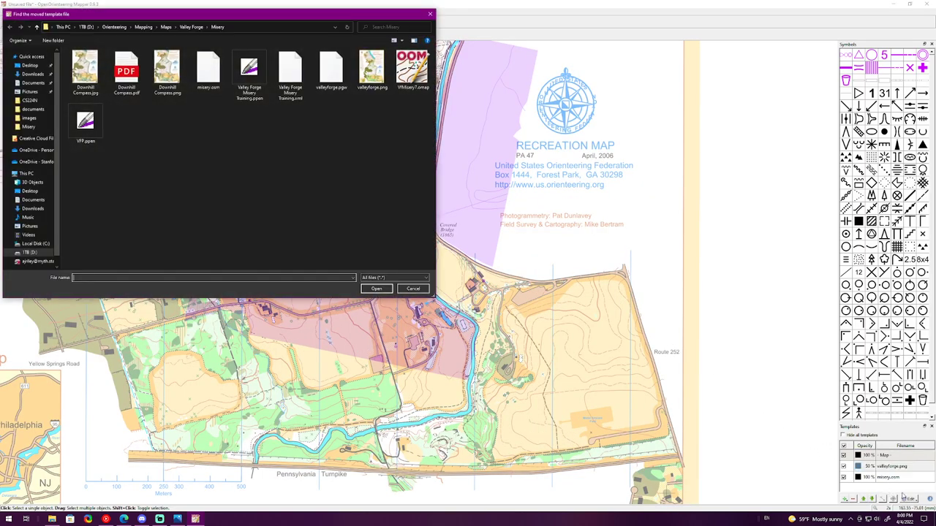
click(414, 289)
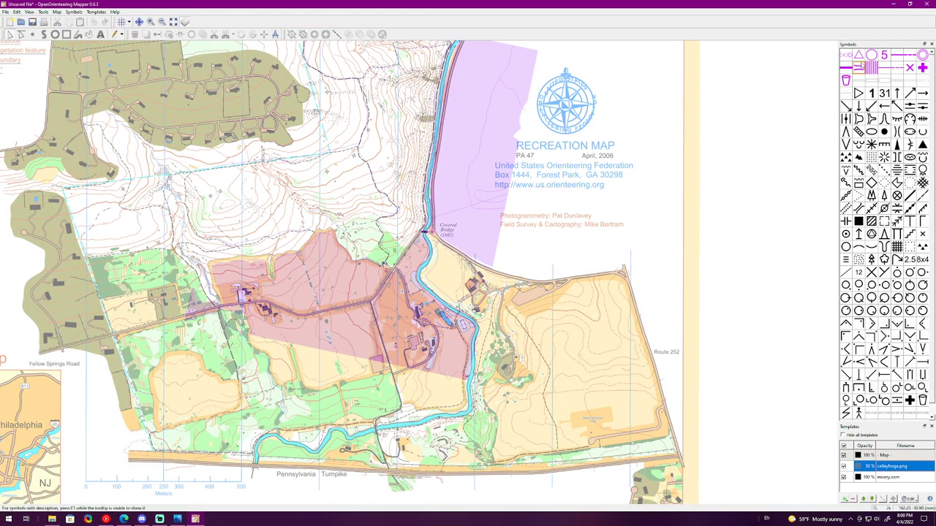
Step: Place a purple cup-shaped point symbol in the purple area east of the river, north of the covered bridge
click(846, 81)
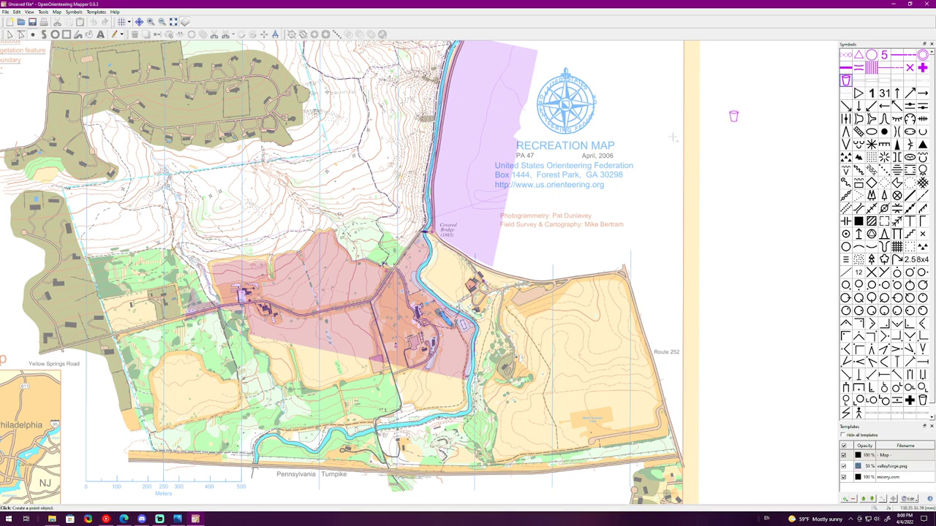
click(472, 181)
key(e)
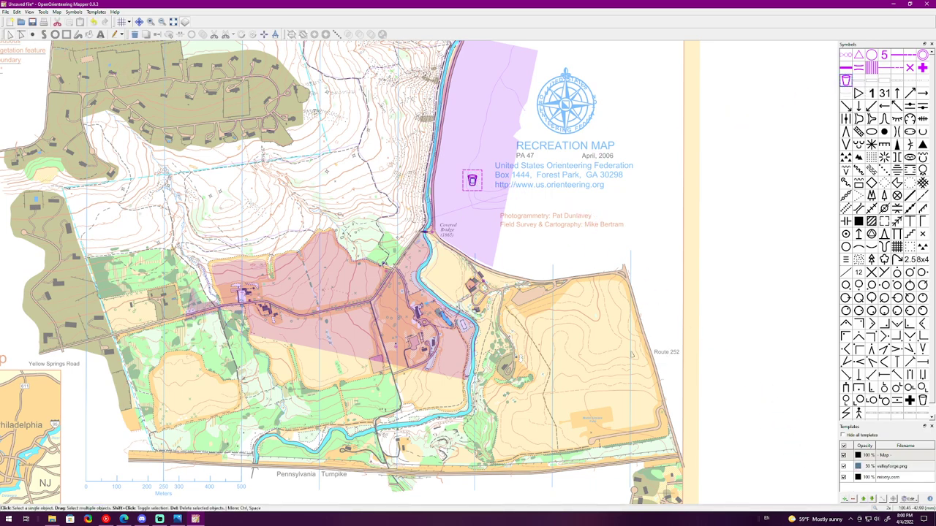
Step: Check the georeferencing option of the valleyforge.png template and remove the template from the list
double_click(890, 467)
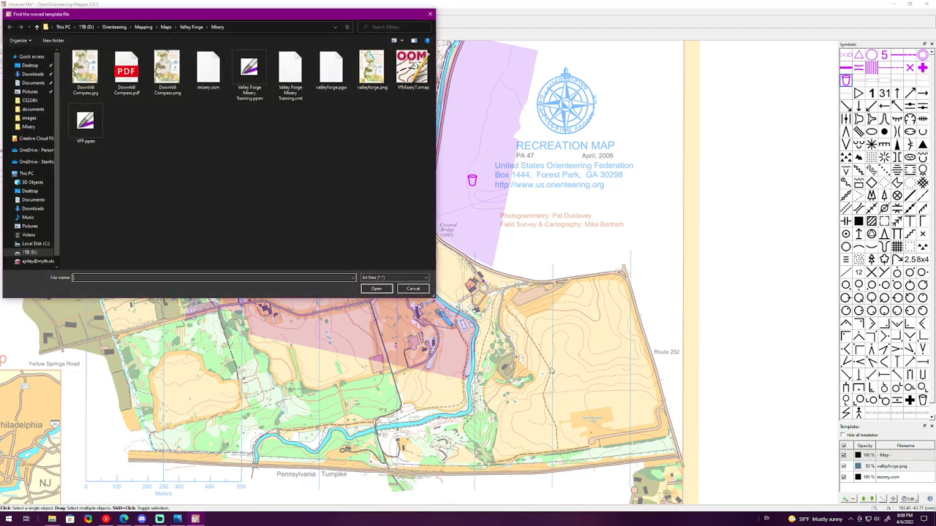
click(414, 290)
click(910, 501)
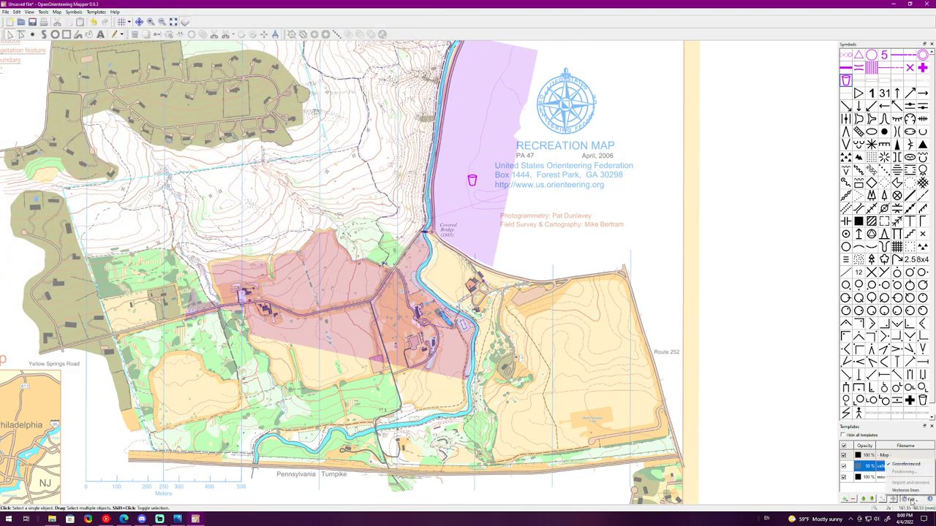
click(911, 503)
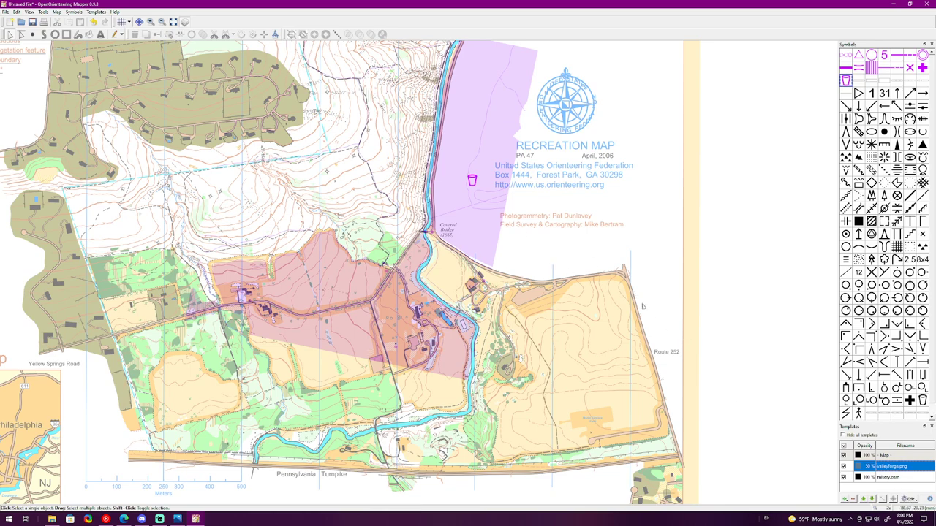
click(852, 499)
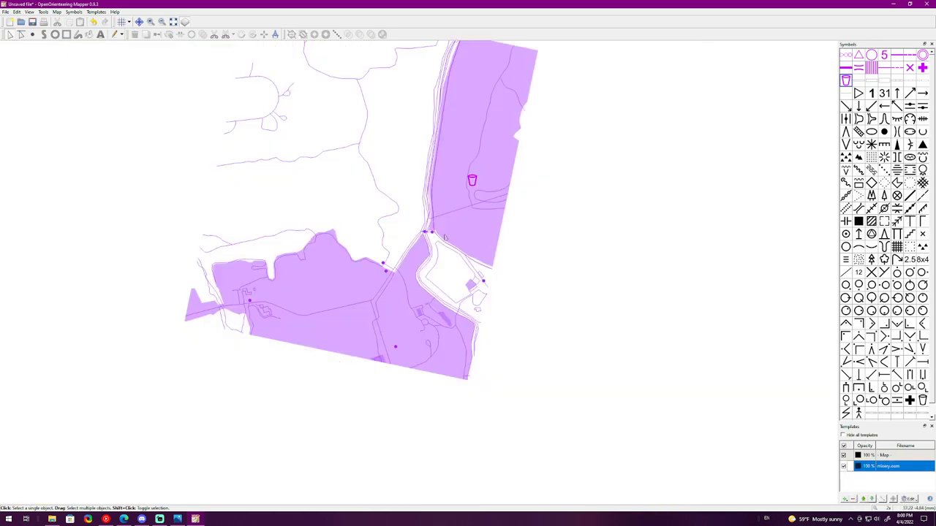
Step: Open valleyforge.png as a template scaled at 1 meter per pixel instead of georeferenced
click(97, 12)
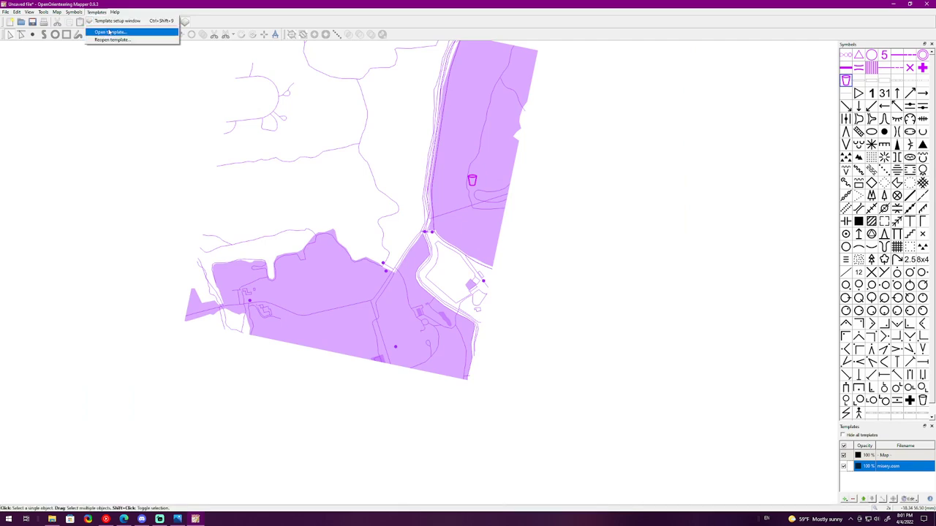
click(110, 32)
click(256, 78)
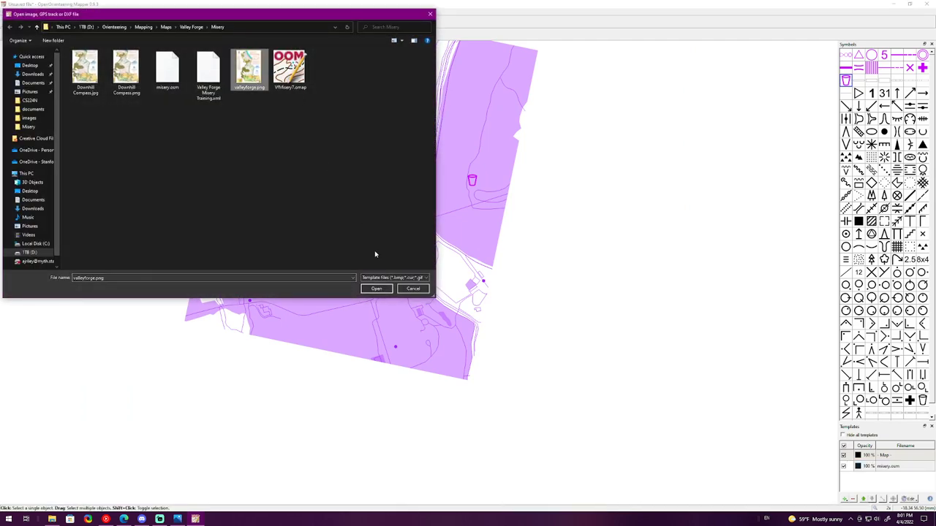
click(376, 289)
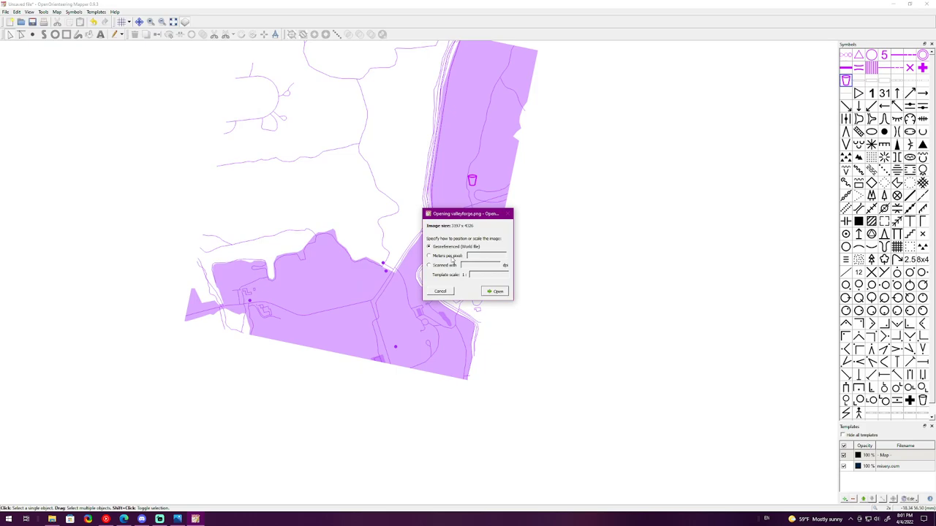
click(448, 256)
text(1)
click(495, 291)
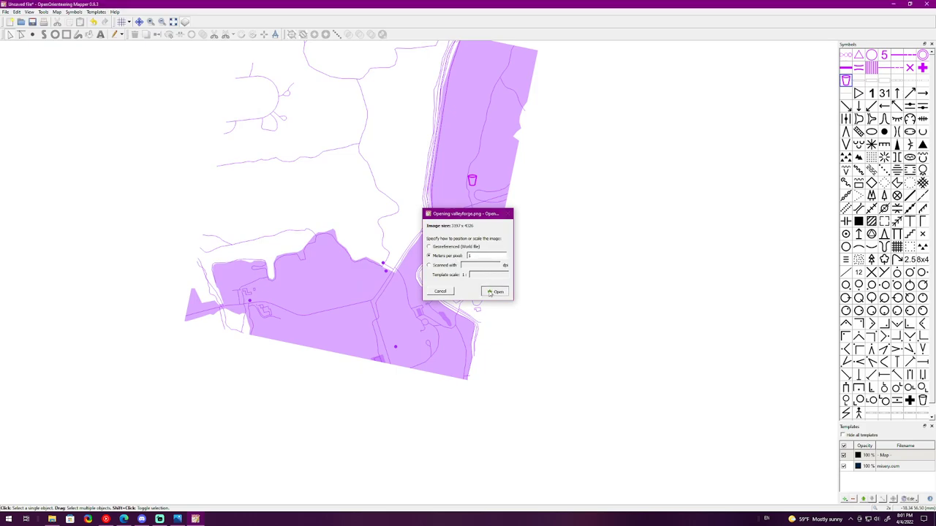
Step: Delete the purple cup-shaped point symbol from the map
scroll(479, 281, down, 1)
scroll(495, 262, up, 1)
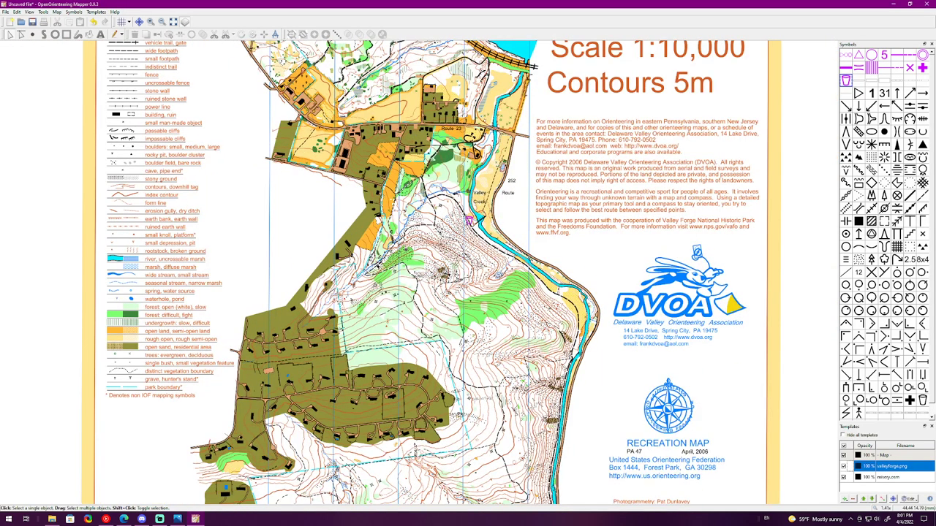
click(469, 222)
click(587, 266)
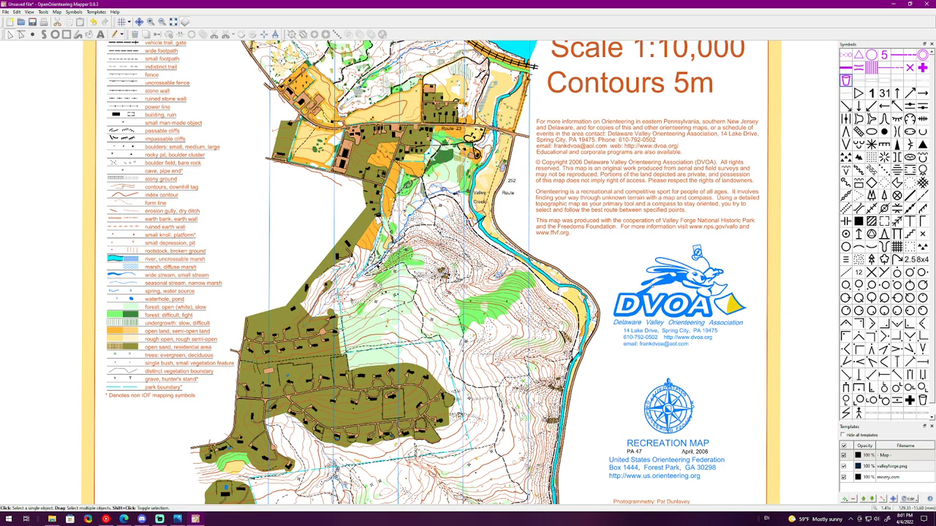
Step: Set the opacity of the newly opened valleyforge.png template to 50 %
scroll(636, 279, up, 1)
scroll(593, 263, down, 1)
double_click(863, 466)
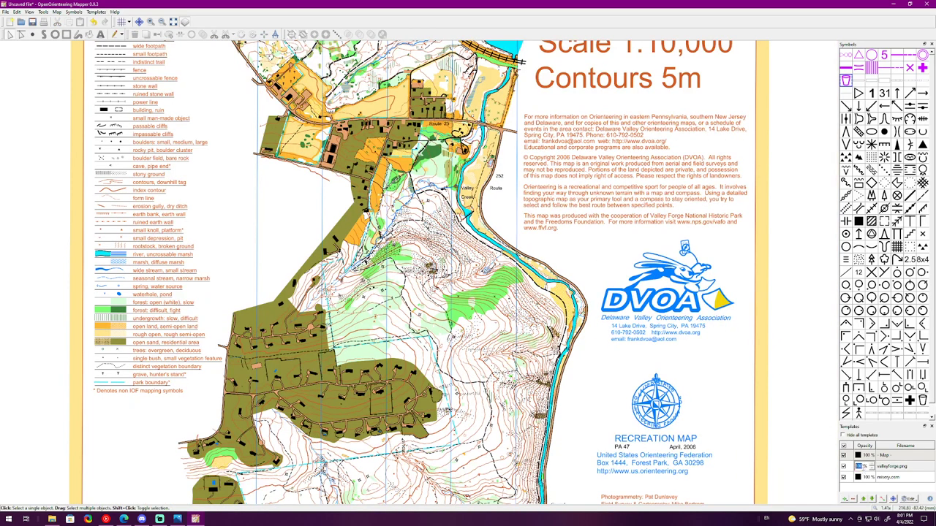
text(50)
key(Return)
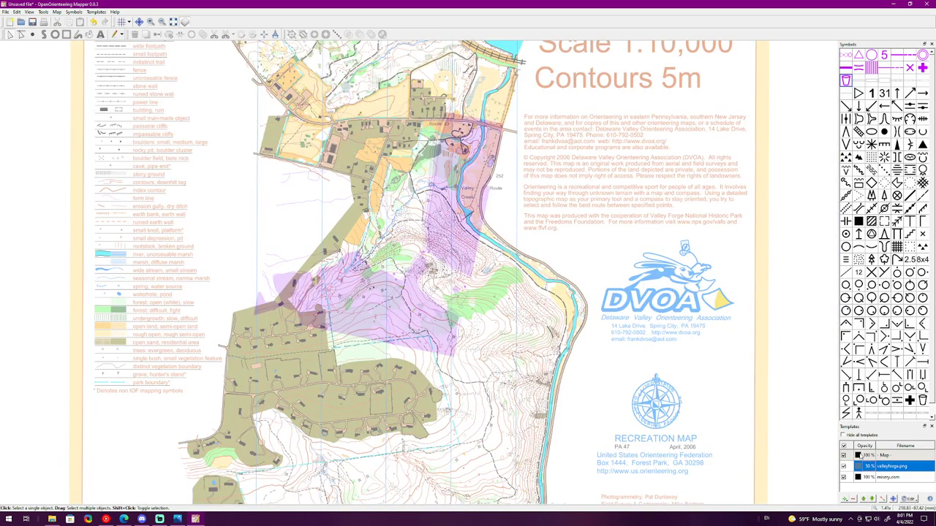
Step: Open the template adjustment for valleyforge.png and move its window clear of the mapped area
click(883, 499)
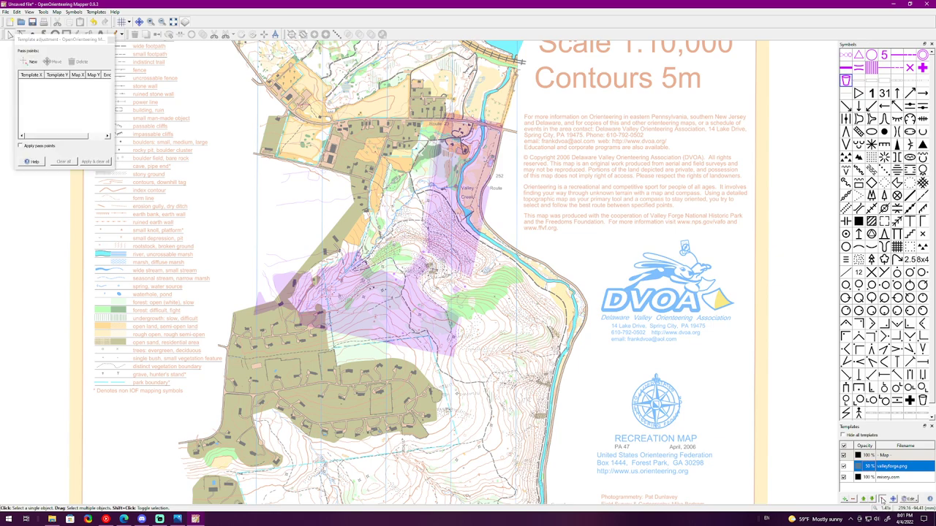
drag(64, 41, 546, 152)
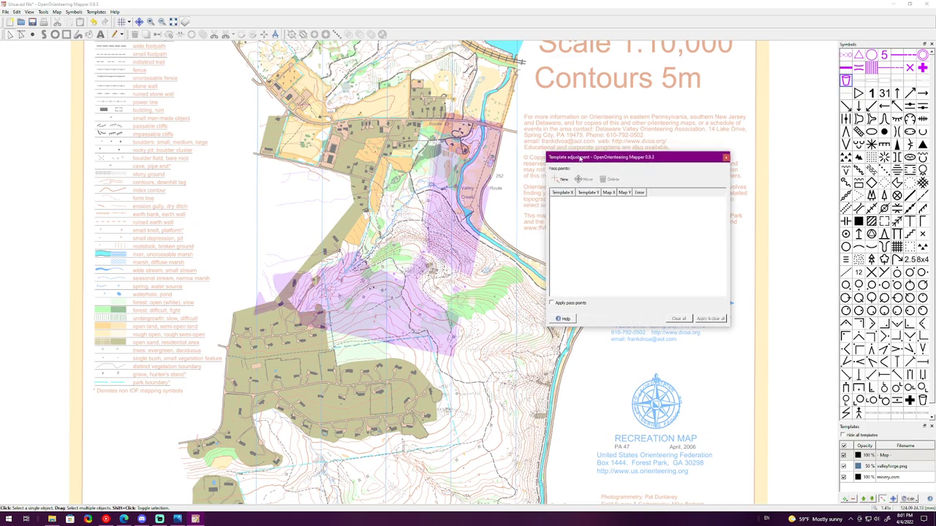
drag(603, 157, 723, 213)
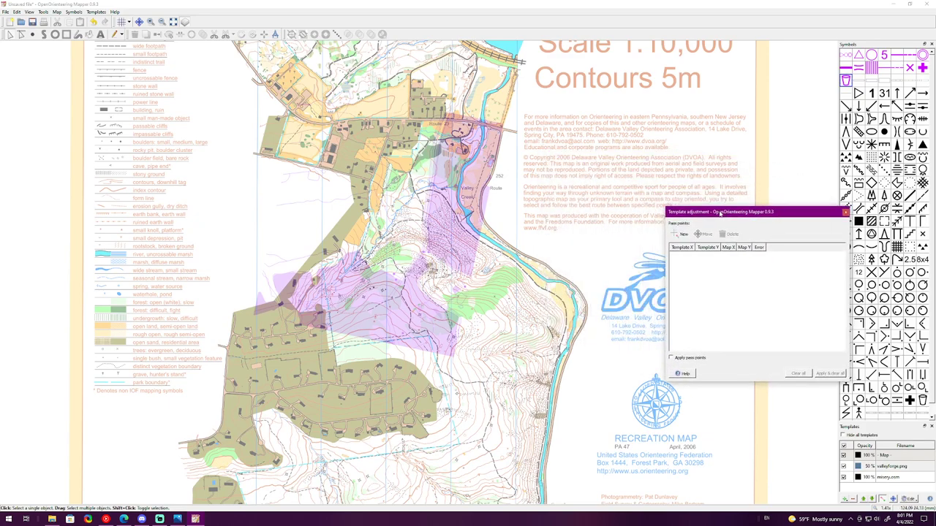
Step: Start a new pass point and set its template position at the road junction just east of the Covered Bridge
scroll(532, 274, down, 1)
scroll(528, 308, up, 1)
scroll(512, 361, down, 2)
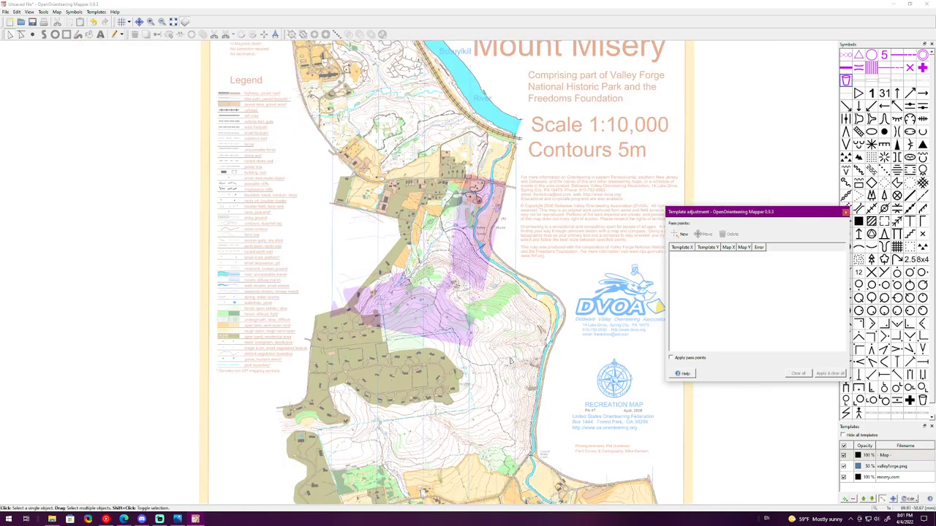
scroll(529, 495, up, 4)
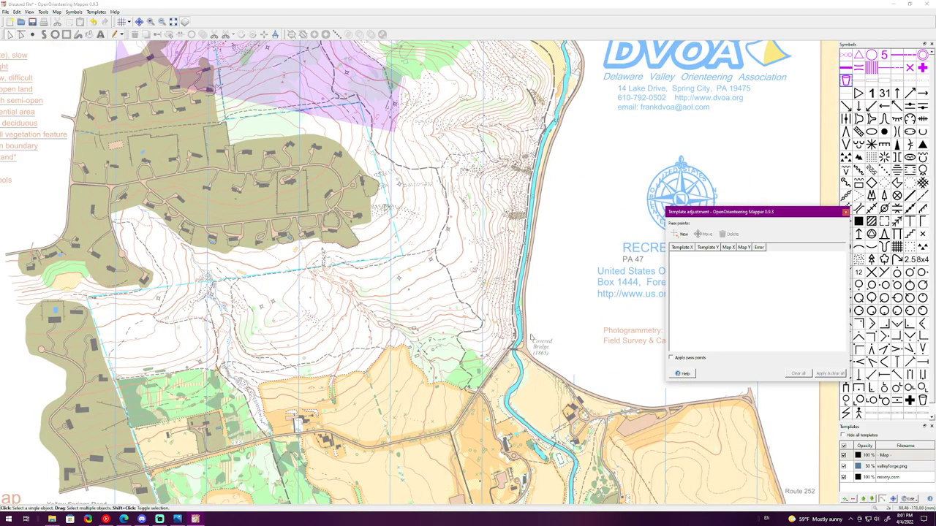
scroll(485, 239, down, 2)
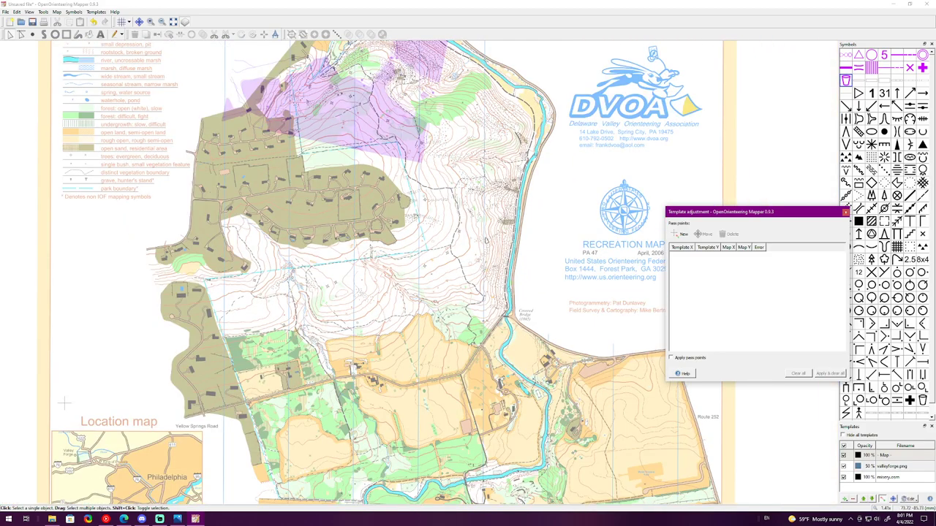
scroll(393, 104, up, 1)
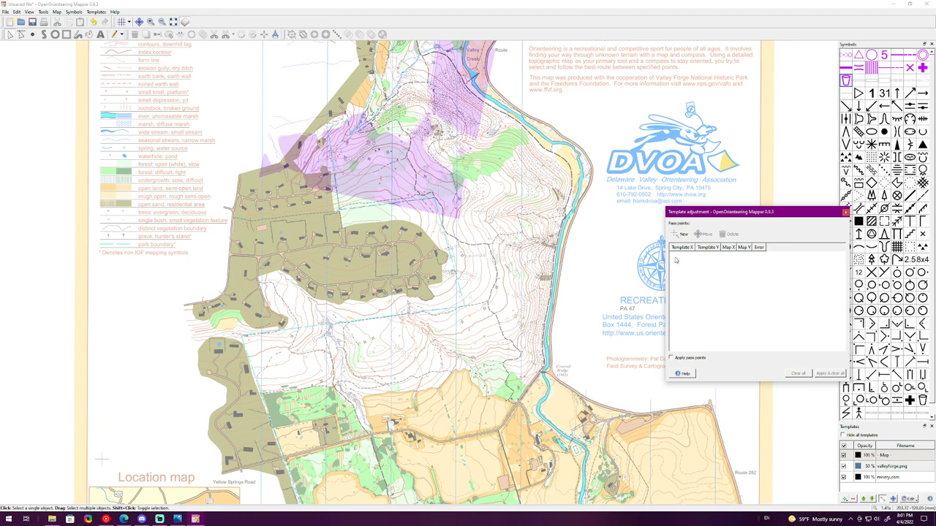
click(680, 234)
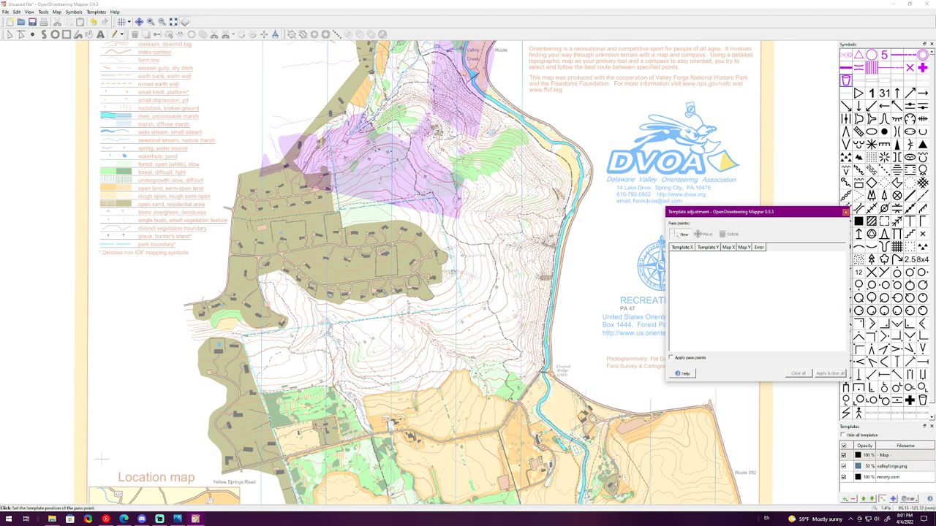
scroll(550, 372, up, 4)
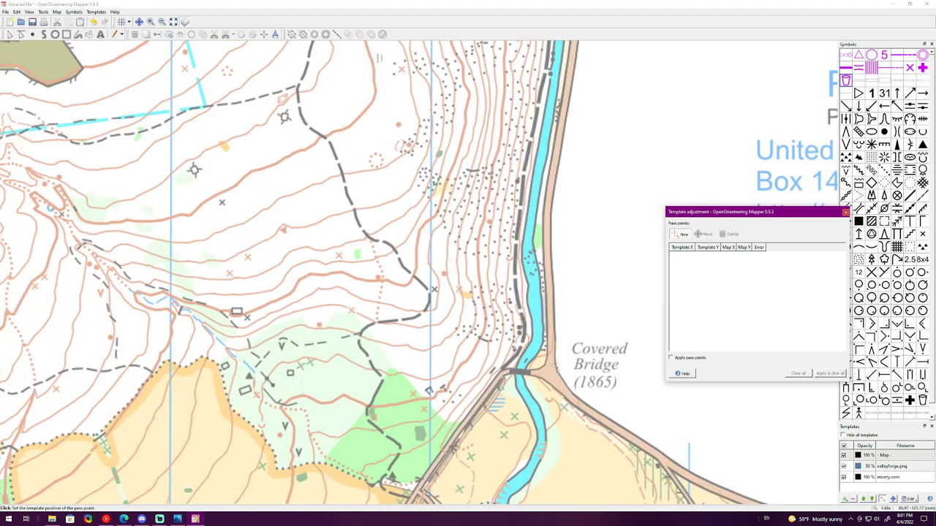
scroll(533, 351, down, 2)
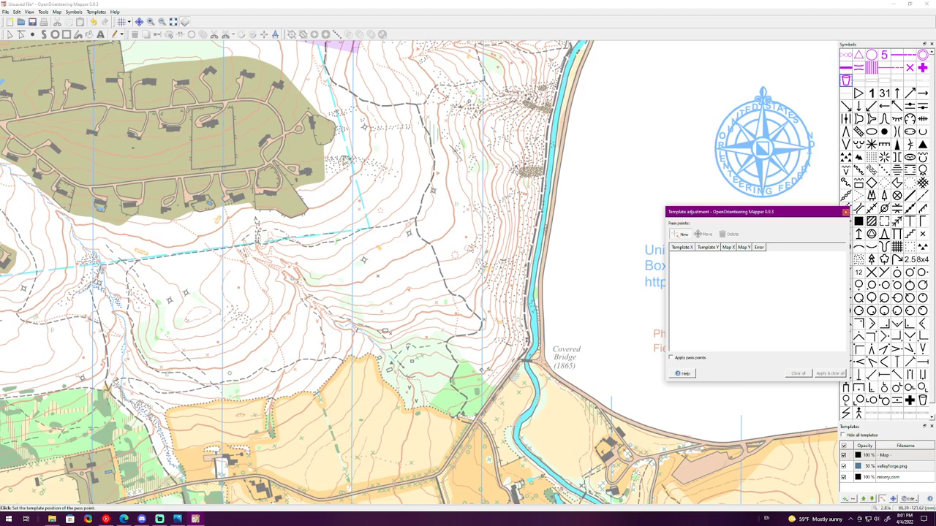
click(541, 362)
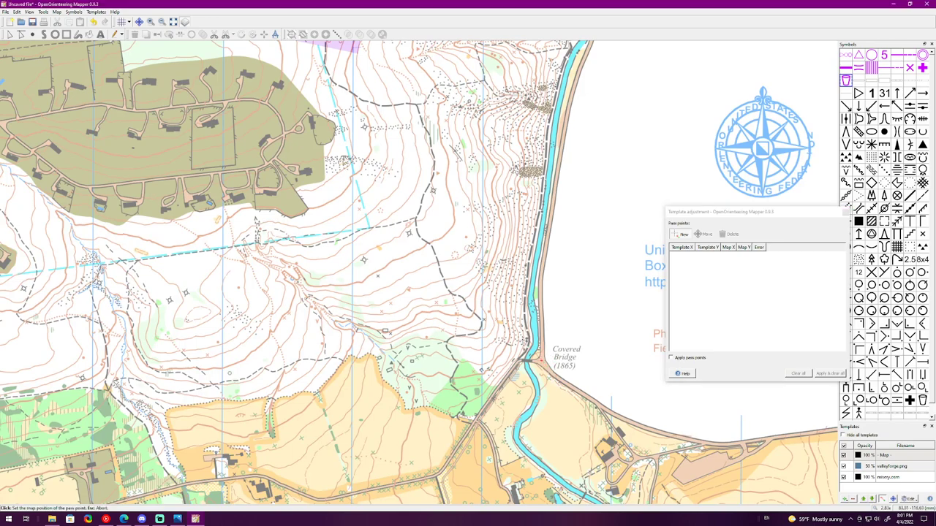
Step: Hide valleyforge.png and set the first pass point's map position at the matching road junction east of the bridge in misery.osm
scroll(521, 336, down, 4)
scroll(462, 176, up, 5)
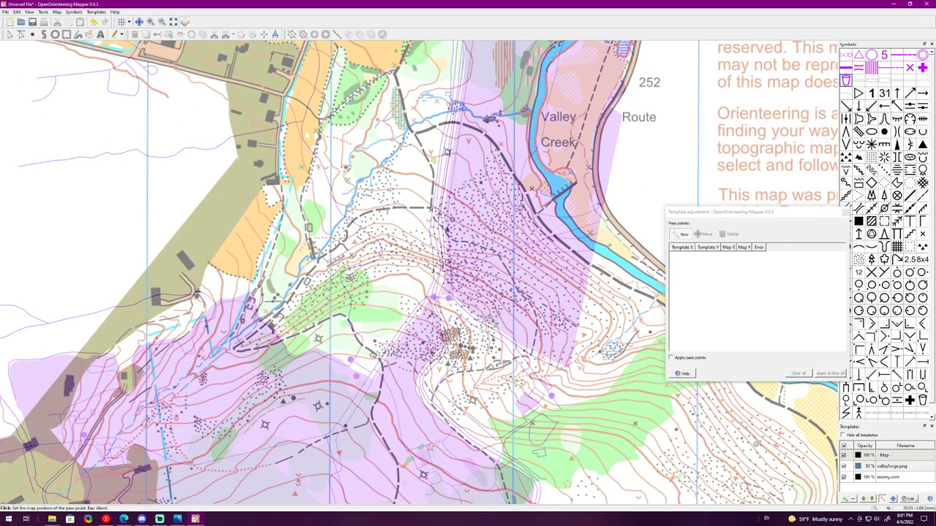
scroll(432, 296, down, 2)
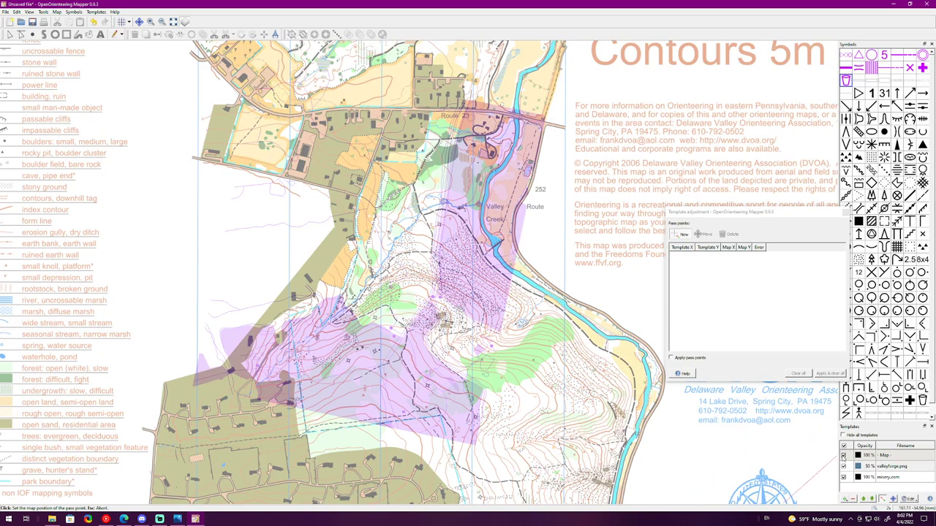
click(844, 467)
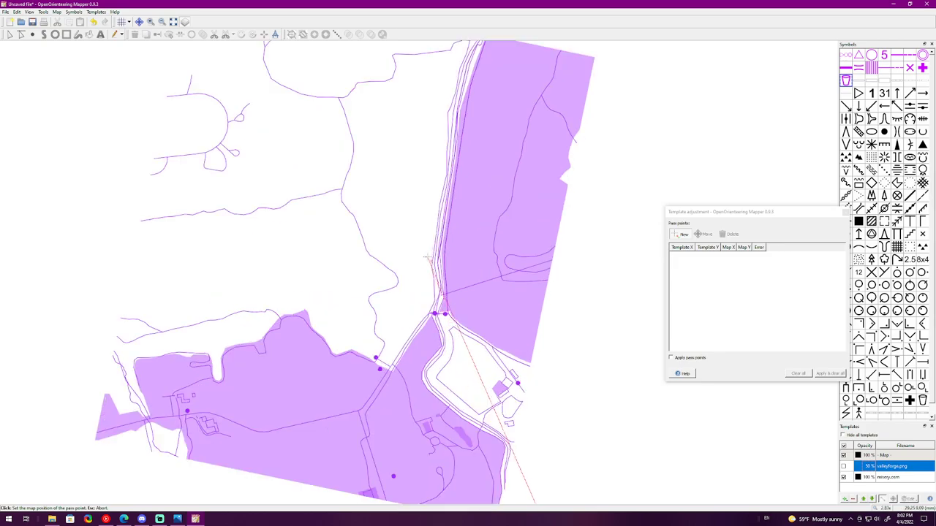
scroll(391, 232, up, 1)
scroll(439, 307, up, 1)
scroll(455, 336, up, 1)
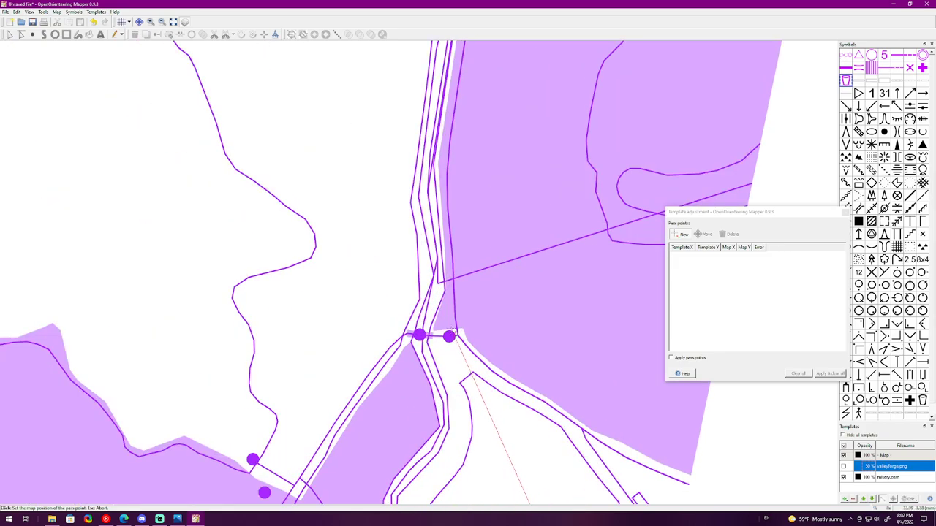
click(458, 340)
scroll(502, 336, down, 5)
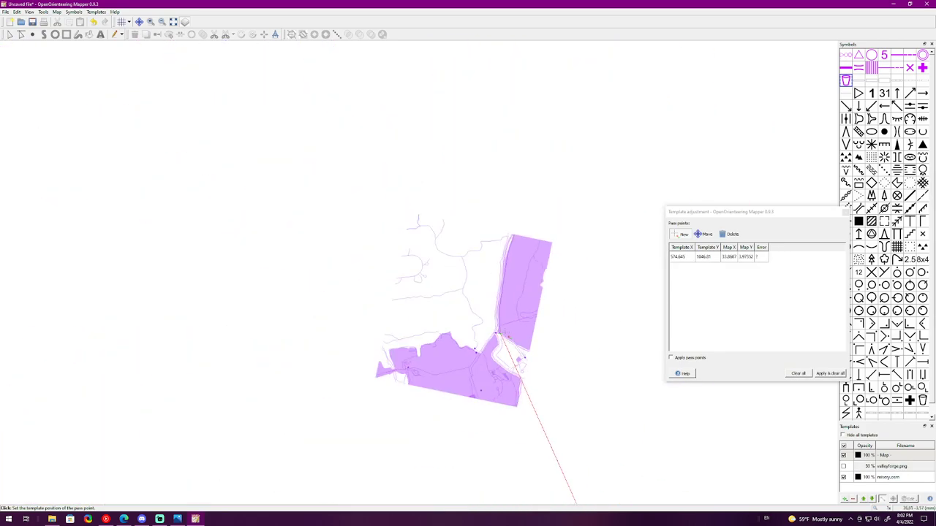
Step: Show valleyforge.png again and set the second pass point's template position at the road junction southwest of the Covered Bridge
scroll(512, 366, up, 3)
scroll(510, 354, up, 1)
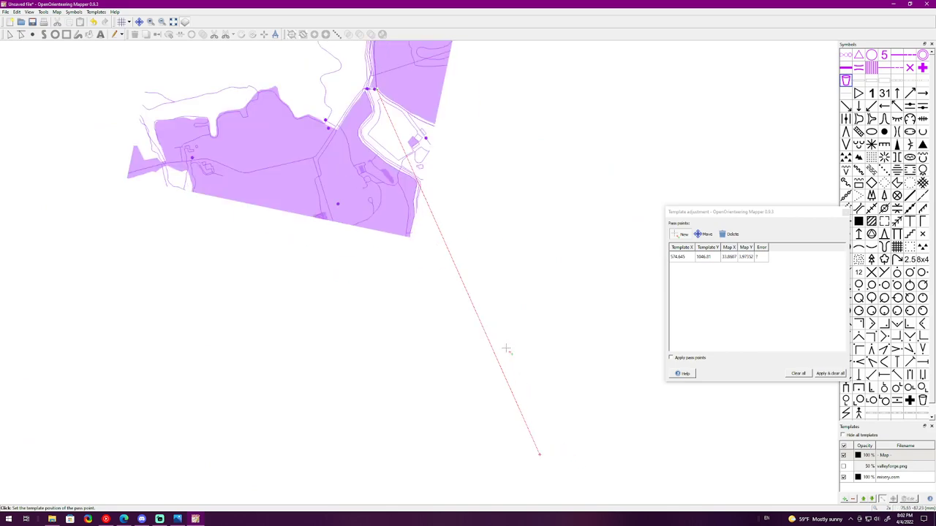
click(844, 466)
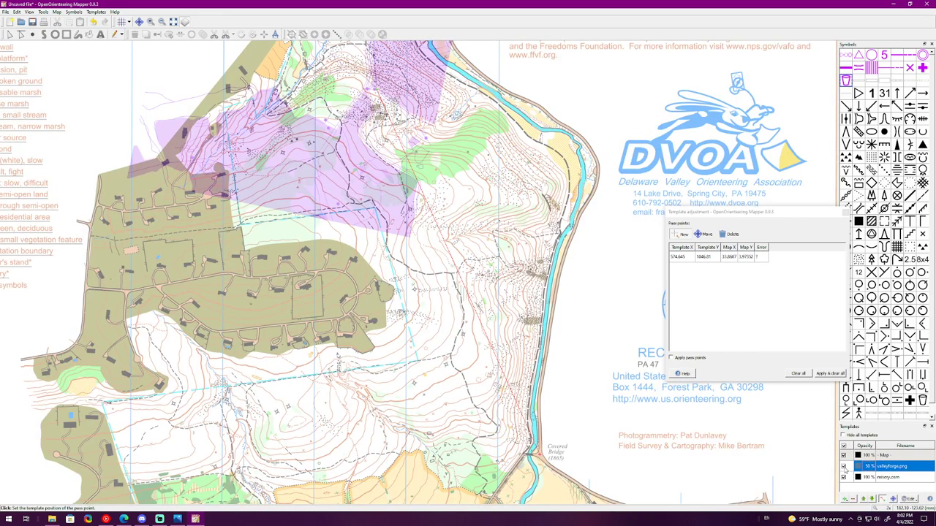
click(844, 467)
click(844, 467)
click(843, 467)
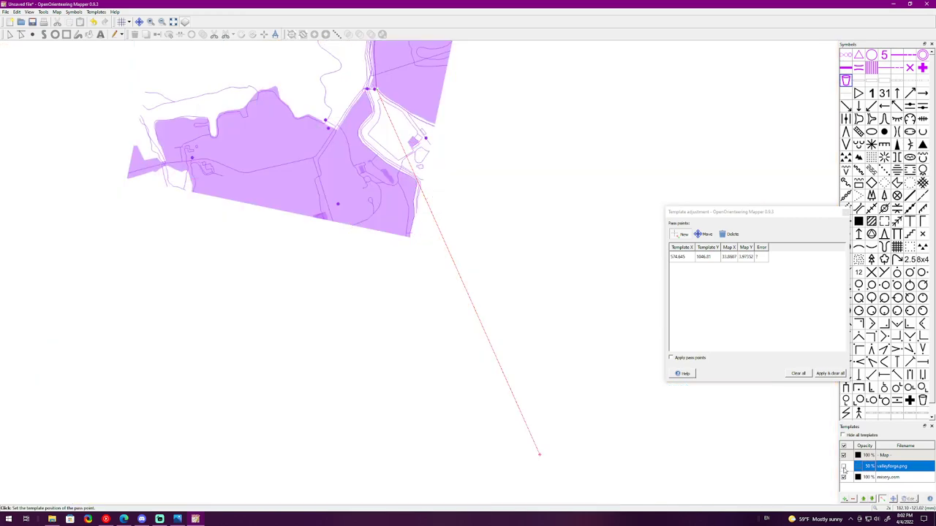
click(843, 466)
click(843, 467)
click(844, 468)
scroll(542, 446, down, 3)
scroll(521, 457, up, 3)
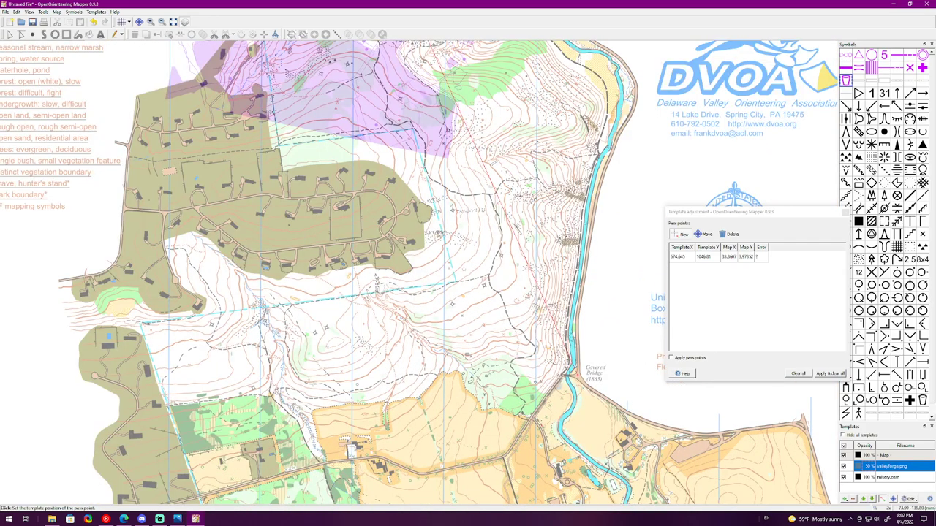
scroll(552, 399, up, 5)
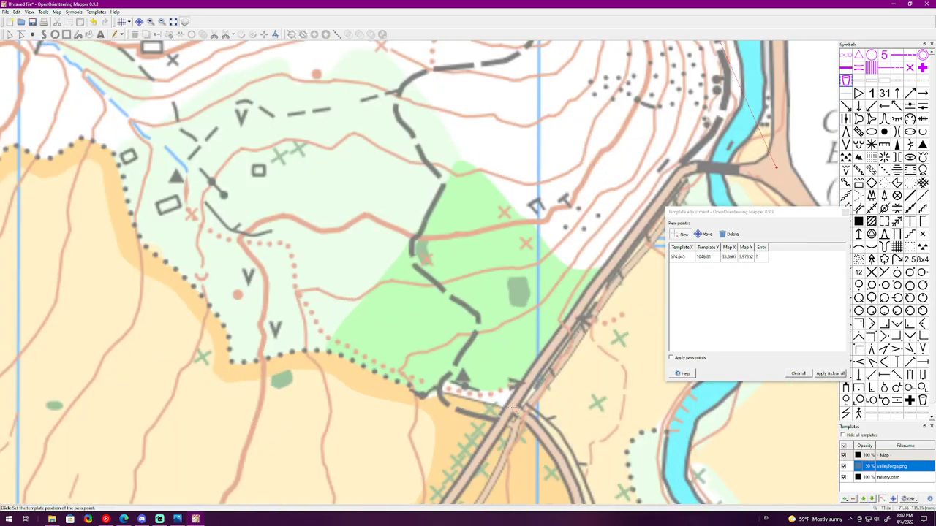
click(515, 410)
Step: Compare the road layout southwest of the Covered Bridge in misery.osm with valleyforge.png to locate the matching junction
scroll(515, 409, down, 5)
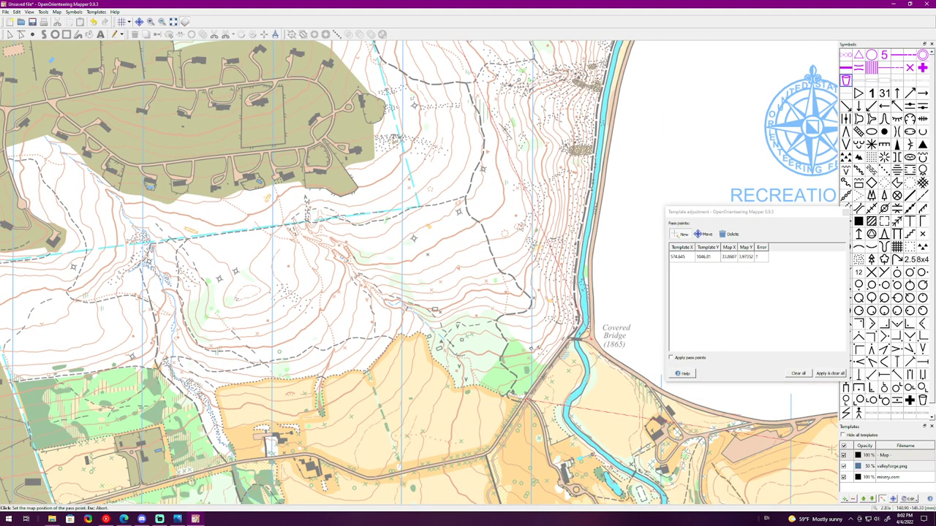
click(843, 466)
scroll(577, 351, down, 2)
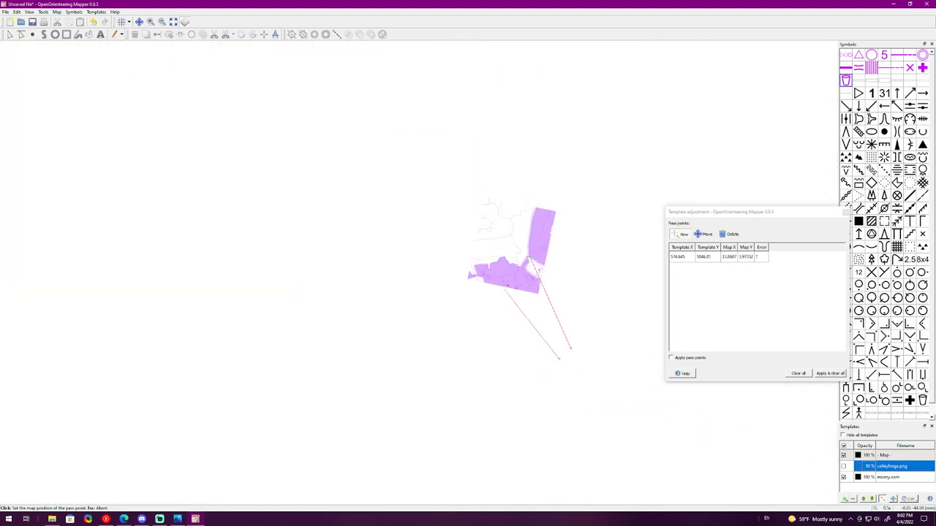
scroll(523, 269, up, 6)
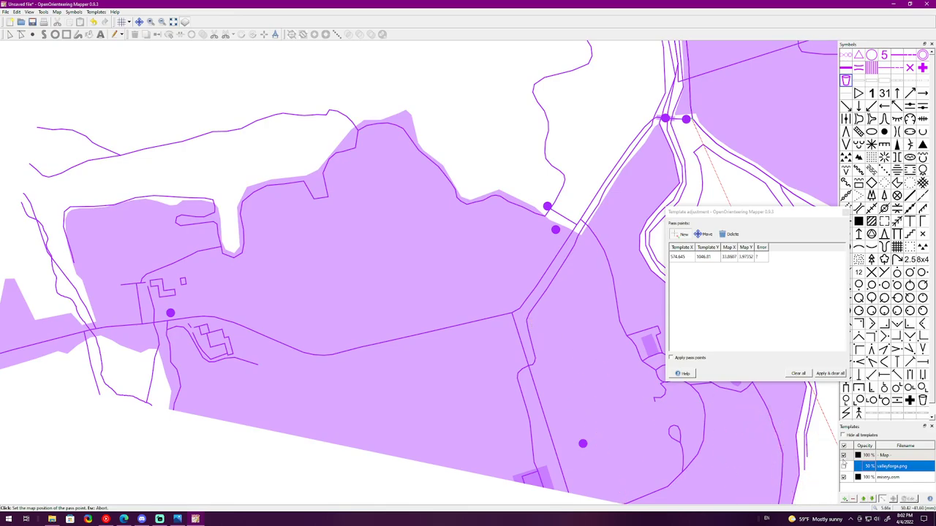
click(843, 467)
scroll(658, 409, down, 4)
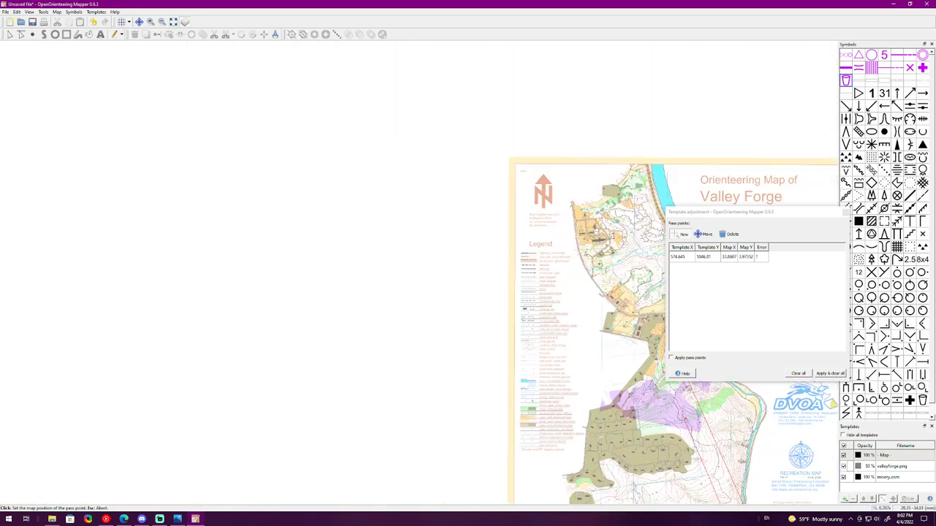
scroll(710, 471, up, 3)
scroll(735, 480, down, 8)
scroll(740, 496, up, 4)
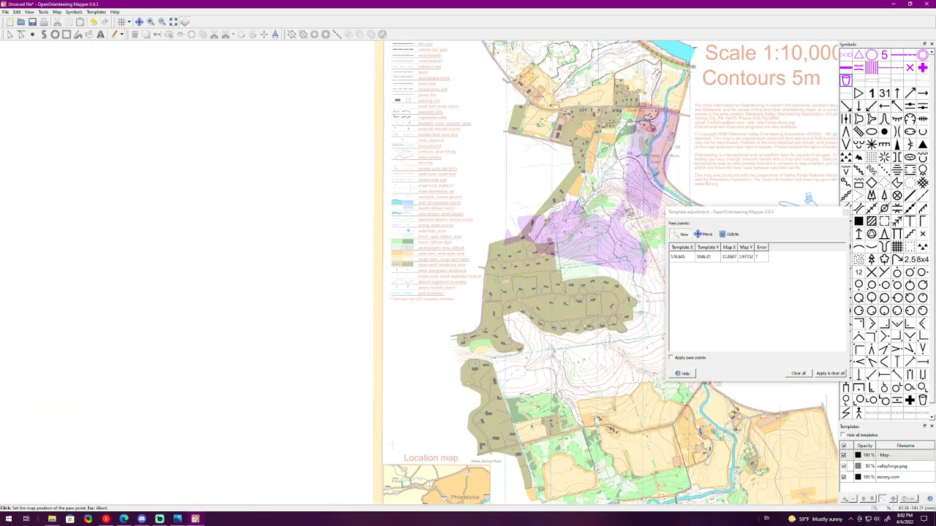
scroll(691, 402, up, 5)
scroll(692, 402, down, 3)
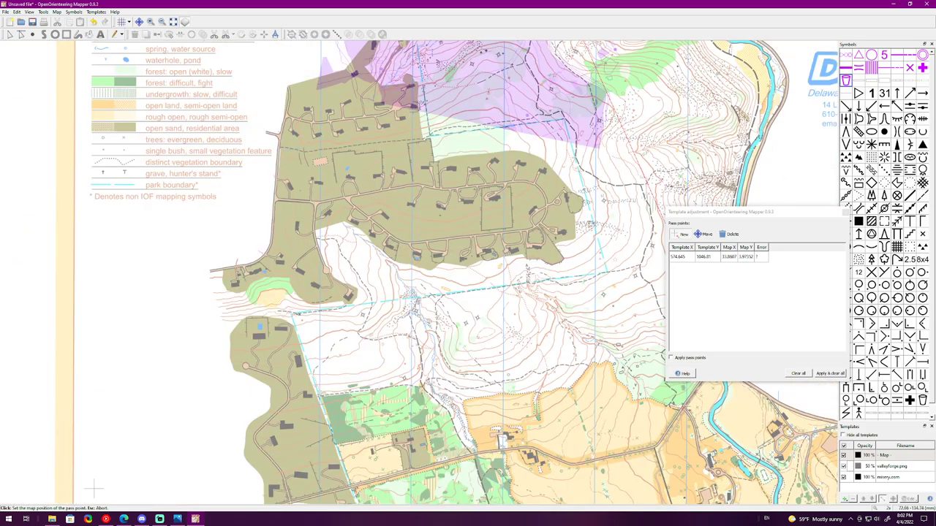
scroll(688, 409, down, 2)
scroll(684, 402, up, 3)
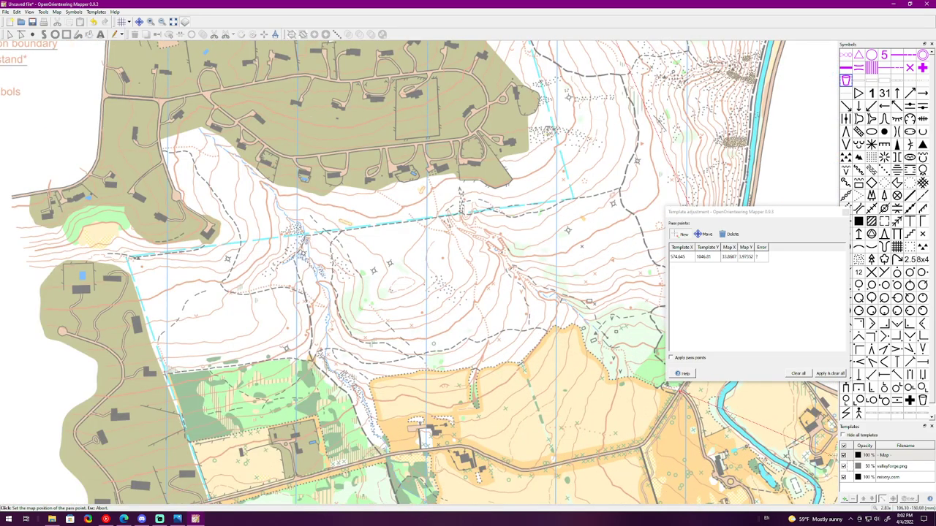
Step: Hide valleyforge.png and set the second pass point's map position at the matching junction southwest of the bridge in misery.osm
click(844, 467)
scroll(545, 278, down, 5)
scroll(530, 224, up, 3)
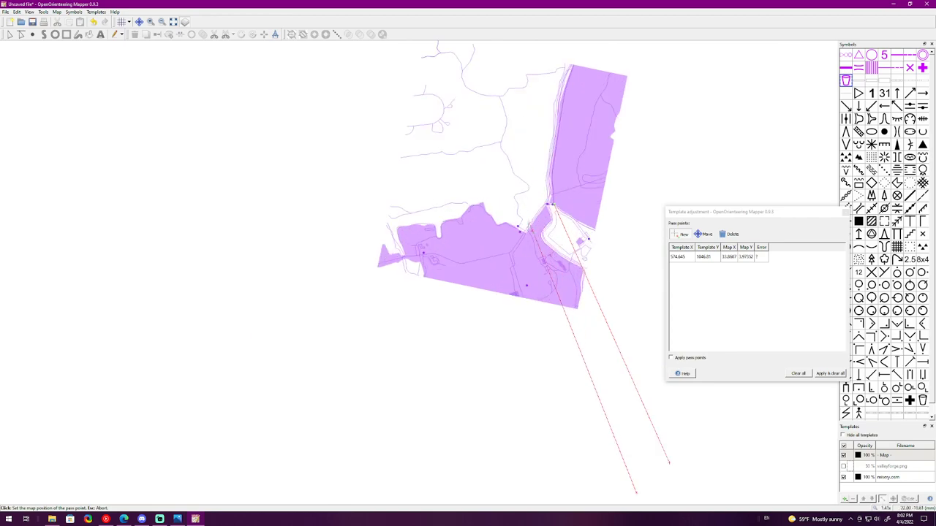
scroll(531, 223, up, 5)
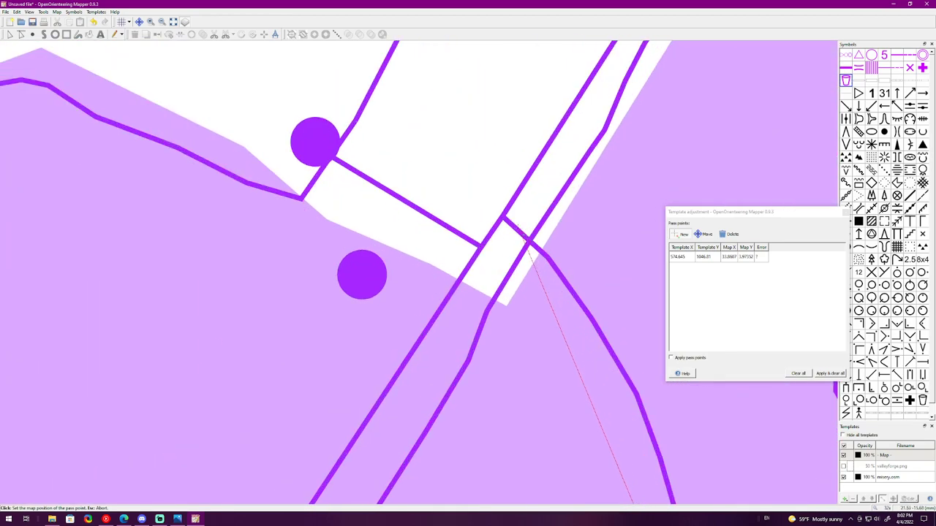
click(532, 245)
scroll(532, 245, down, 5)
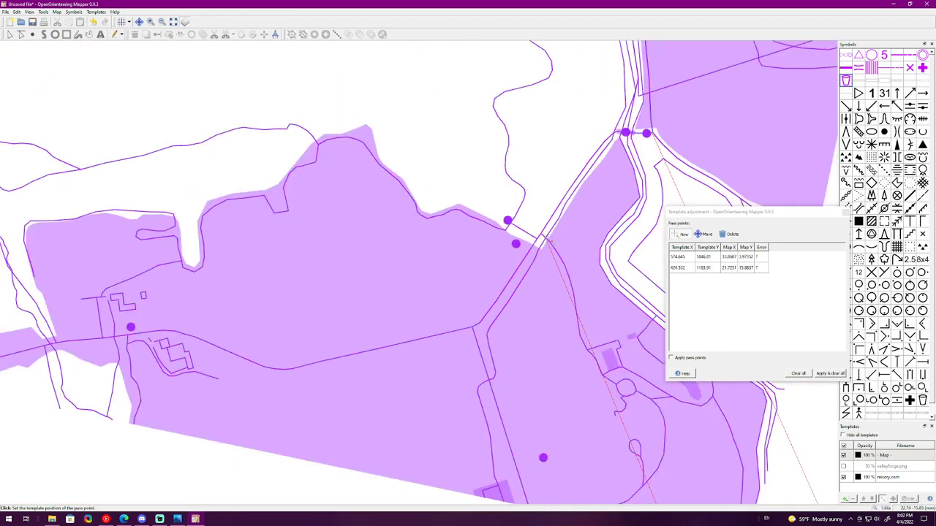
Step: Show valleyforge.png and set the third pass point's template position where the road farther southwest bends west and a side path leaves south
click(843, 466)
scroll(633, 493, down, 5)
scroll(633, 497, up, 1)
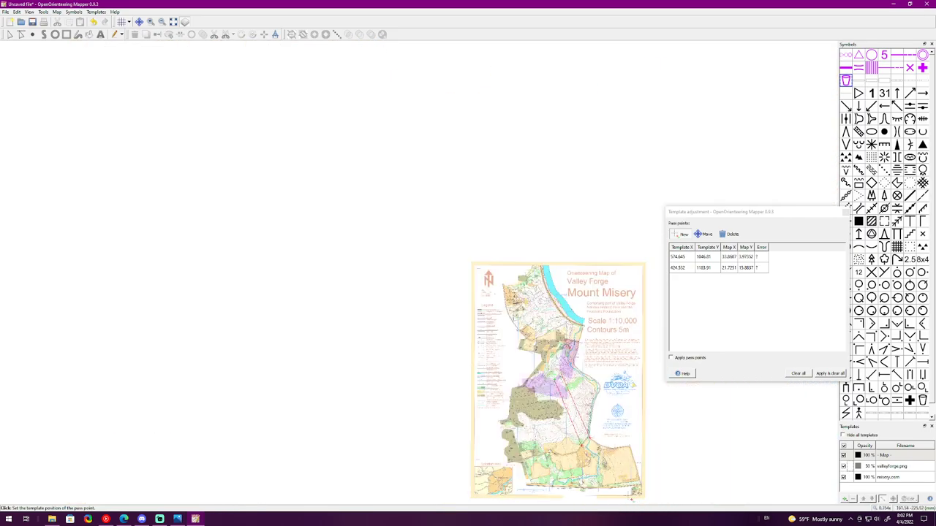
scroll(634, 498, up, 6)
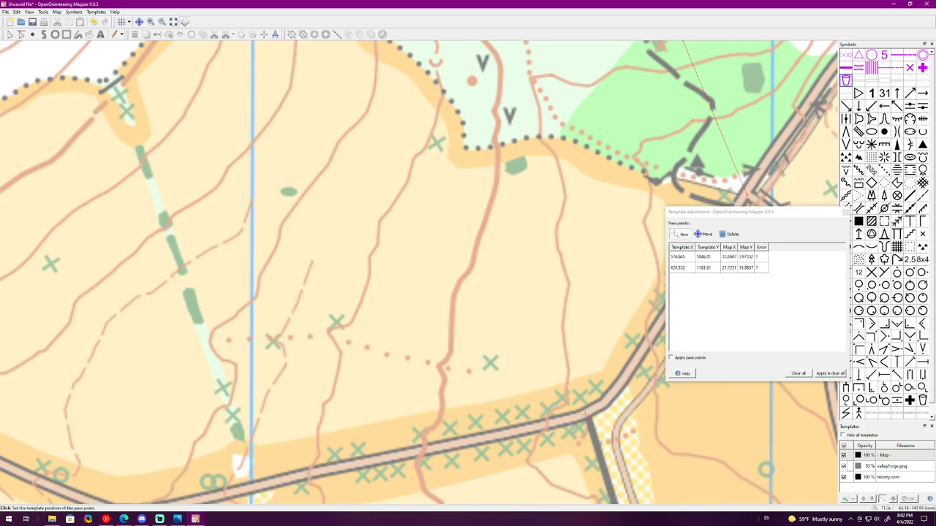
click(597, 411)
scroll(596, 411, down, 2)
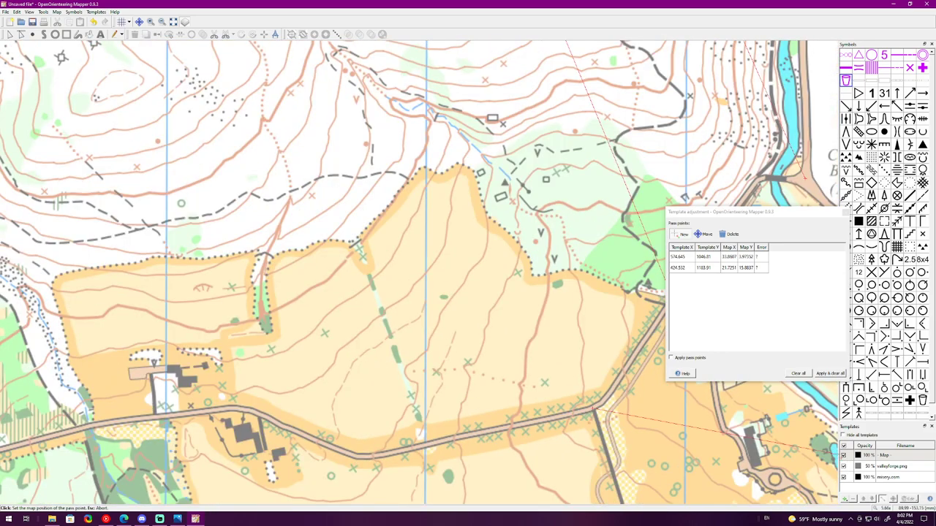
Step: Hide valleyforge.png and set the third pass point's map position at the corresponding road bend and path junction in misery.osm
click(845, 466)
scroll(629, 503, up, 5)
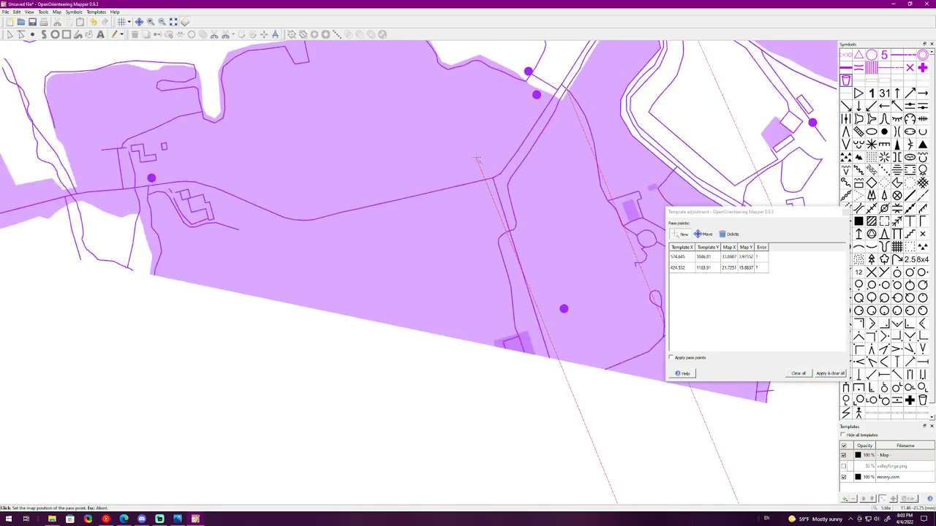
click(501, 204)
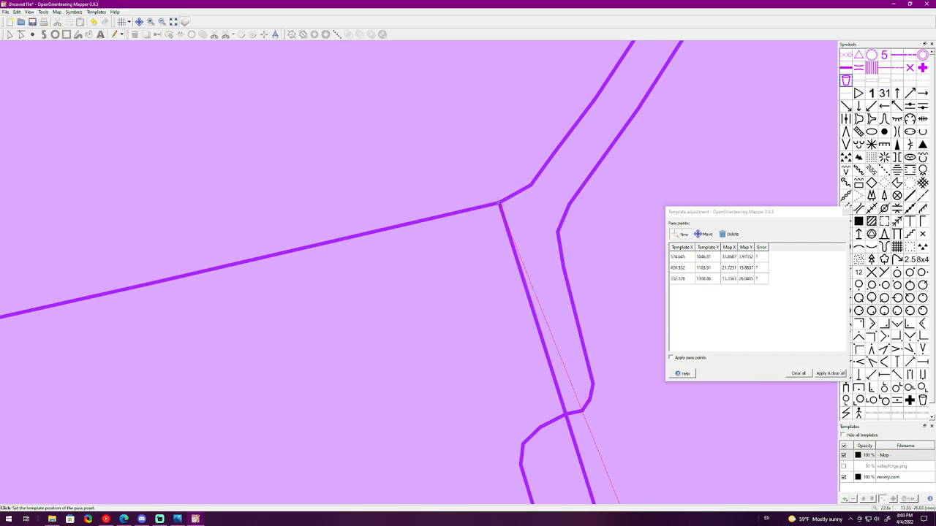
scroll(500, 204, down, 3)
Step: Show valleyforge.png and compare its position with misery.osm by alternately hiding and showing the template
click(844, 467)
scroll(598, 368, down, 5)
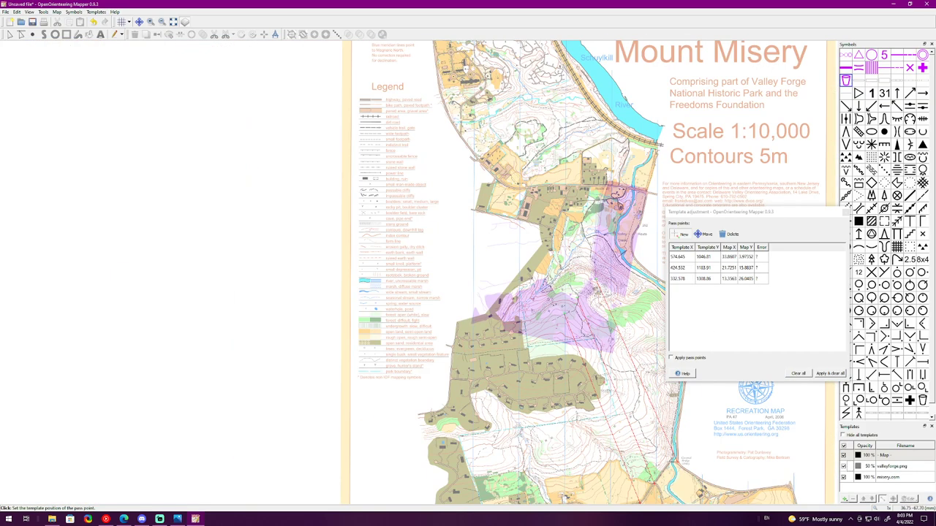
scroll(647, 413, up, 2)
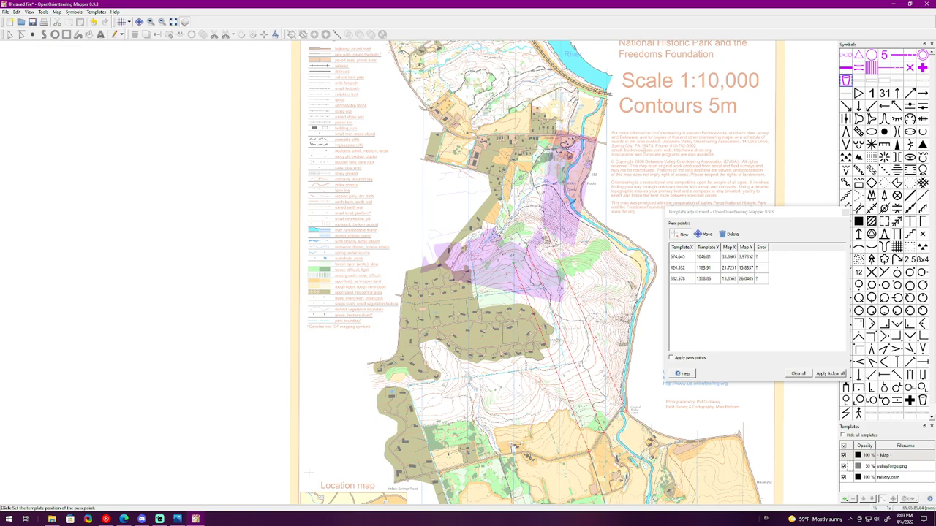
scroll(593, 89, up, 3)
click(845, 466)
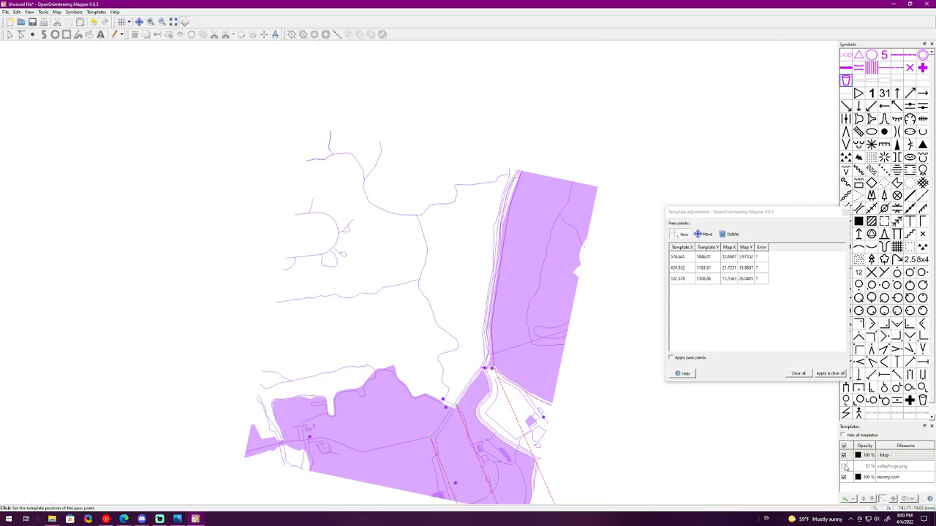
click(845, 466)
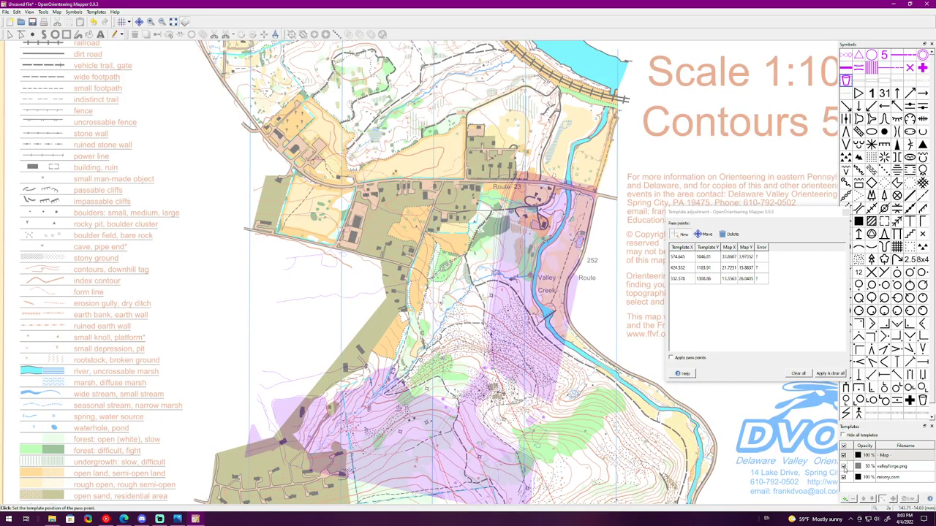
click(845, 467)
click(844, 467)
click(845, 467)
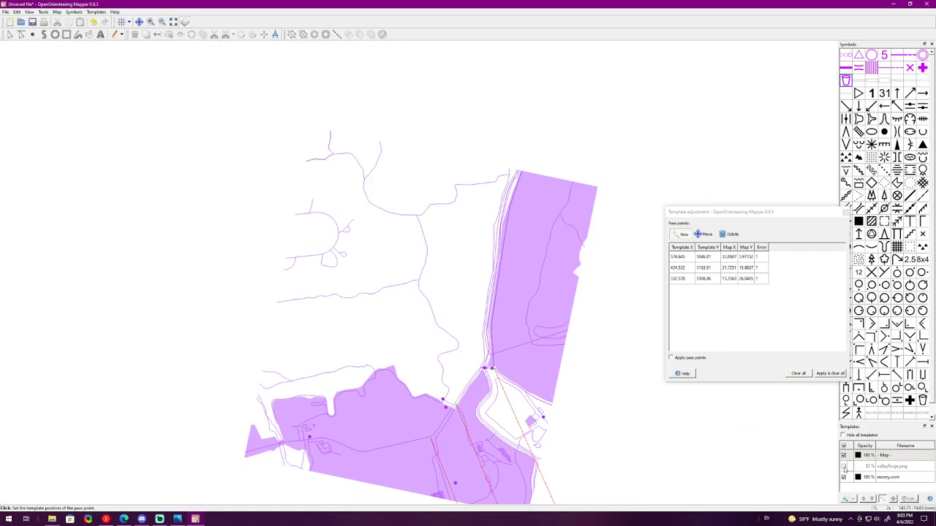
click(844, 466)
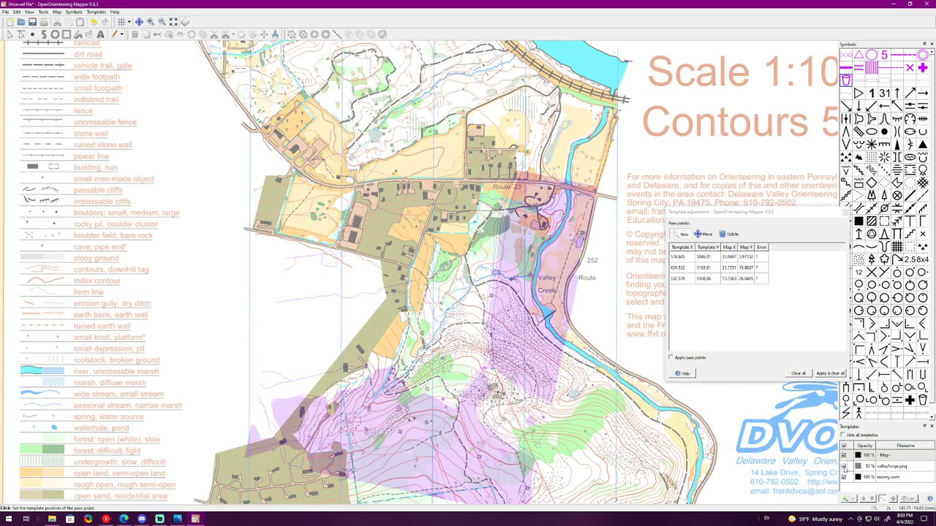
click(844, 467)
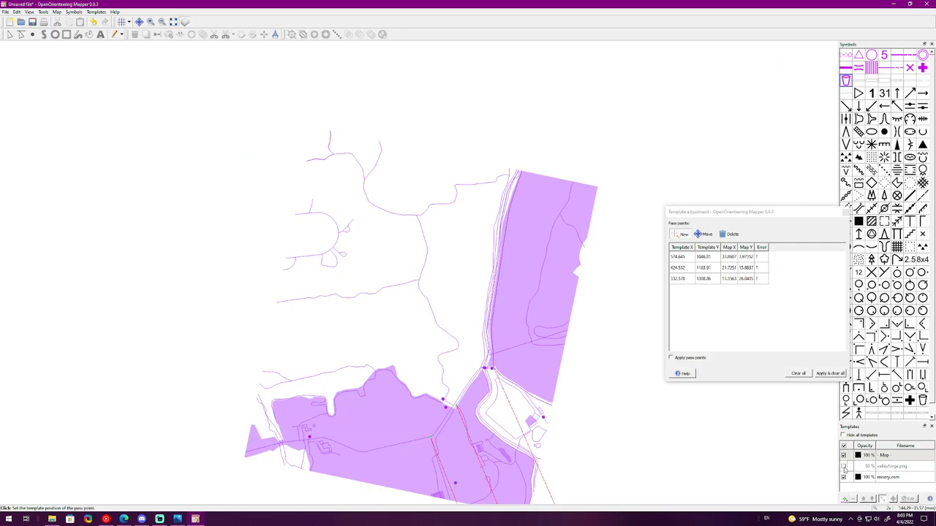
click(844, 466)
Step: Apply and clear all three pass points to align valleyforge.png with misery.osm, and close the template adjustment
scroll(675, 429, down, 8)
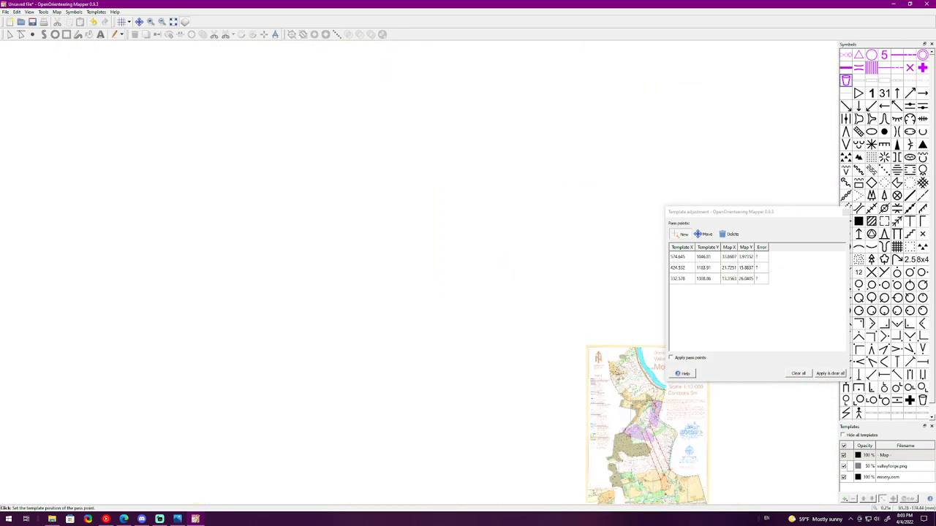
scroll(661, 494, up, 5)
scroll(621, 472, up, 4)
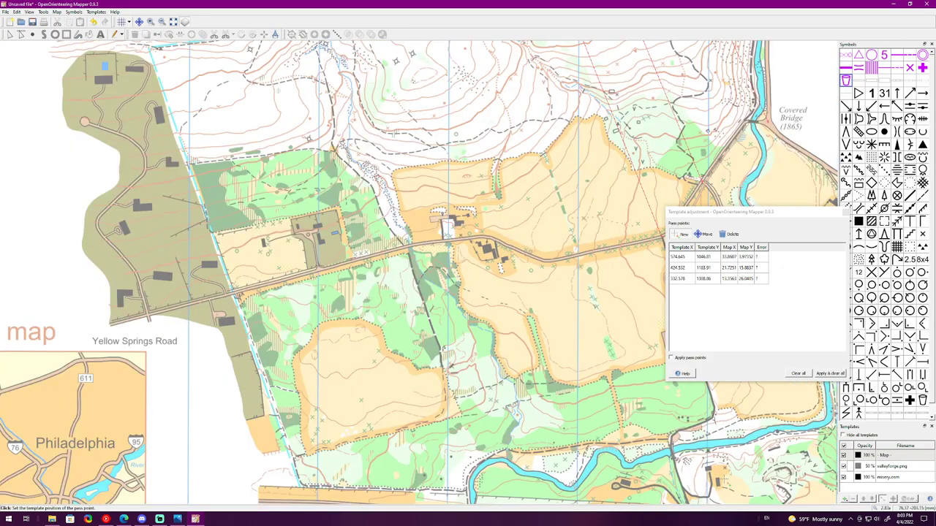
scroll(613, 427, down, 4)
scroll(628, 285, up, 2)
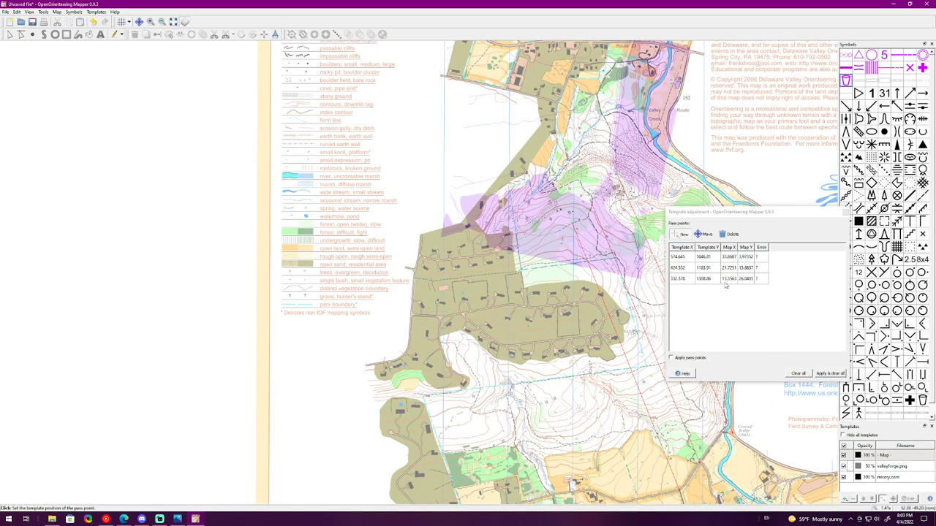
scroll(629, 219, down, 3)
scroll(619, 168, up, 3)
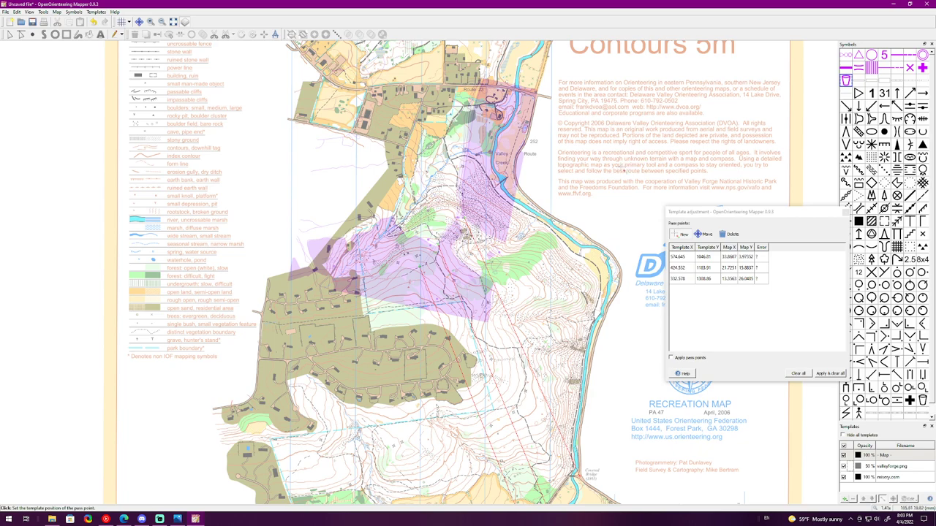
click(832, 375)
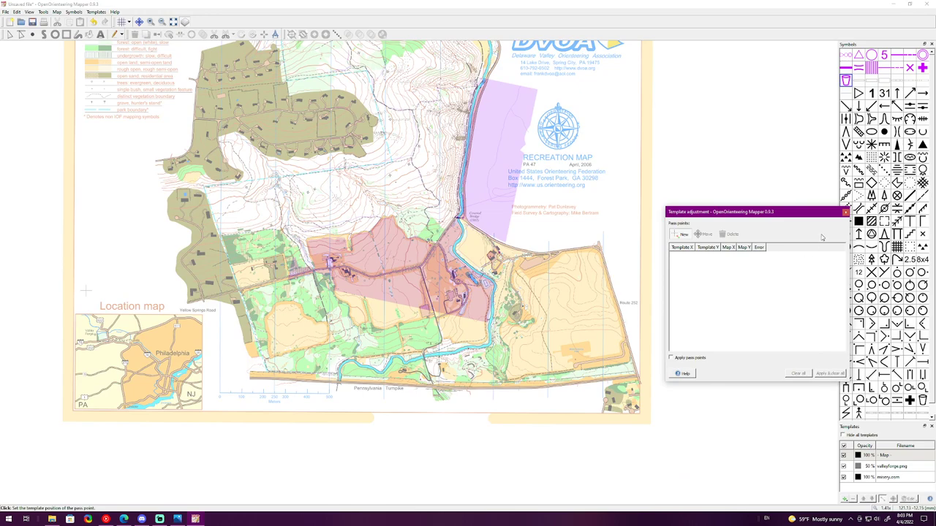
click(846, 213)
Step: Check the fit of valleyforge.png around the Covered Bridge by repeatedly hiding and showing it over misery.osm
scroll(419, 198, up, 2)
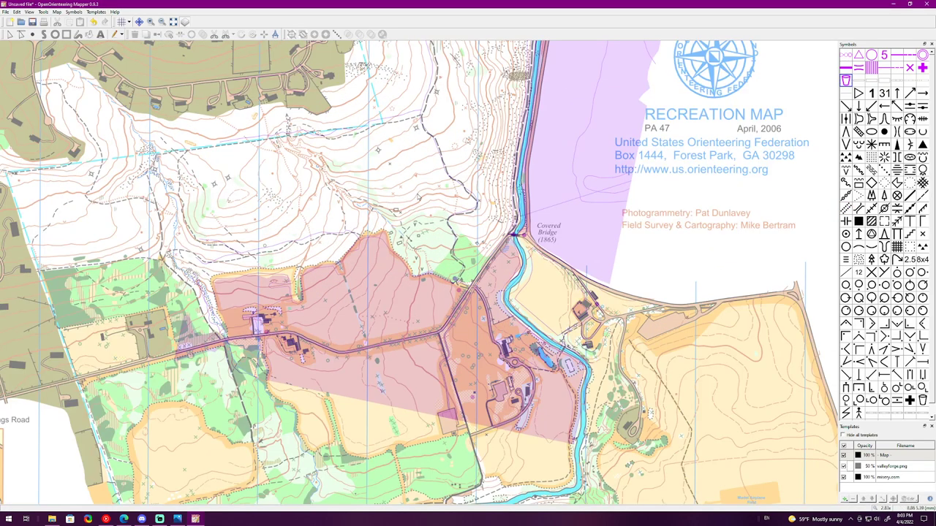
click(844, 466)
click(844, 466)
click(844, 466)
click(844, 467)
click(843, 466)
click(844, 467)
click(844, 467)
click(844, 467)
click(844, 467)
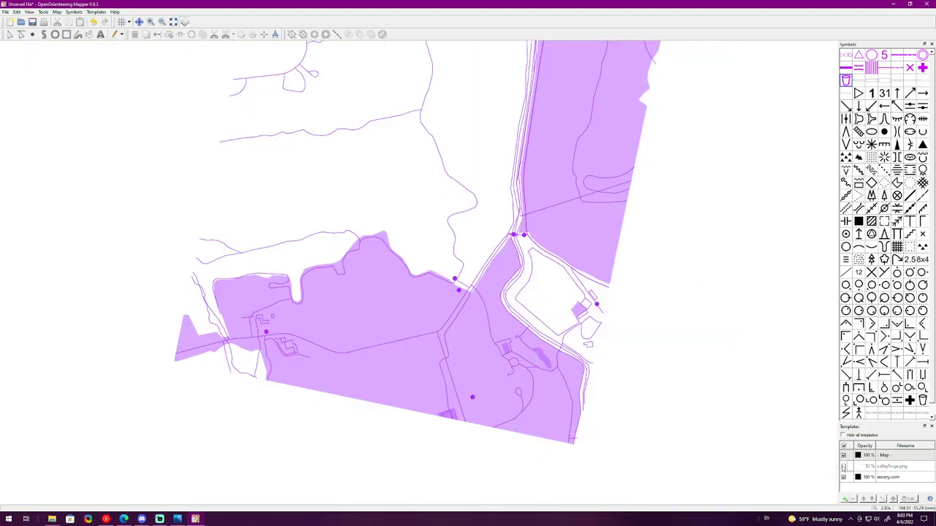
click(844, 467)
click(844, 466)
click(844, 466)
click(844, 466)
click(844, 466)
click(844, 467)
click(844, 466)
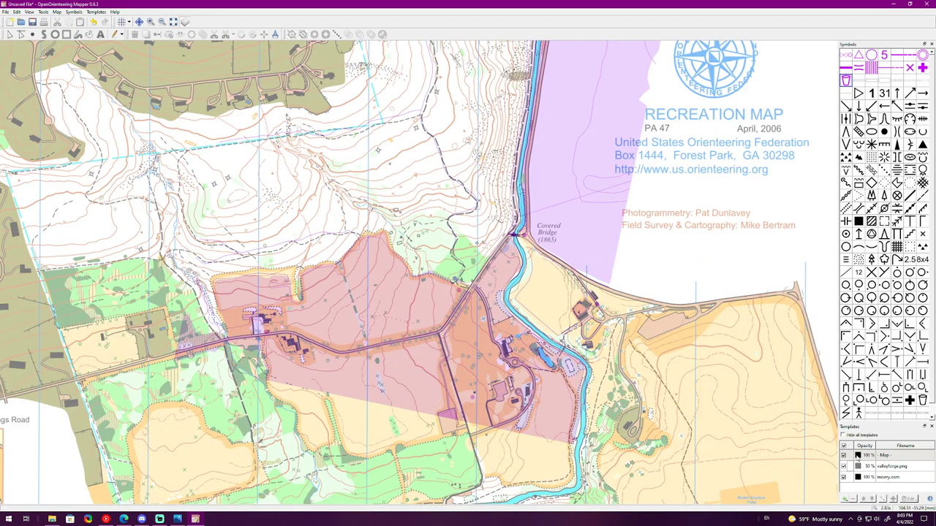
Step: Select the valleyforge.png template and move it very slightly west to fine-tune its fit over misery.osm
click(885, 470)
click(893, 499)
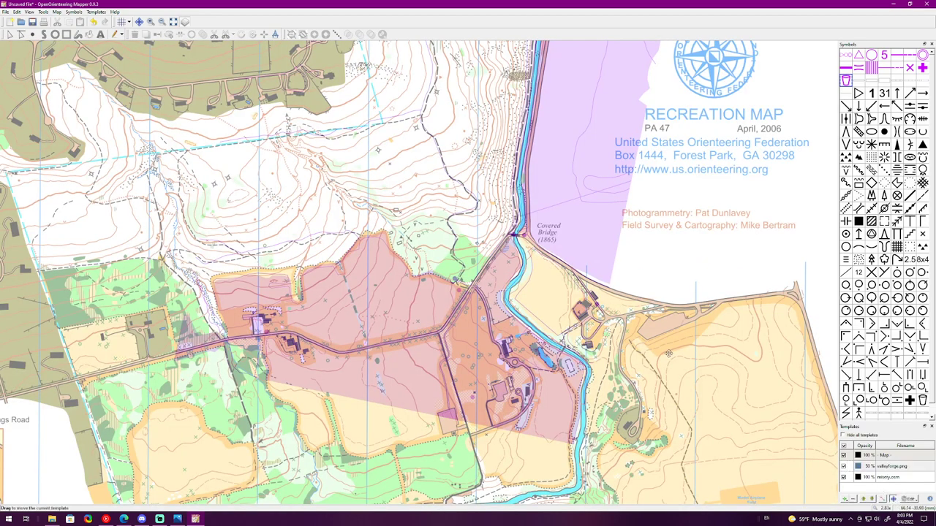
drag(669, 354, 666, 354)
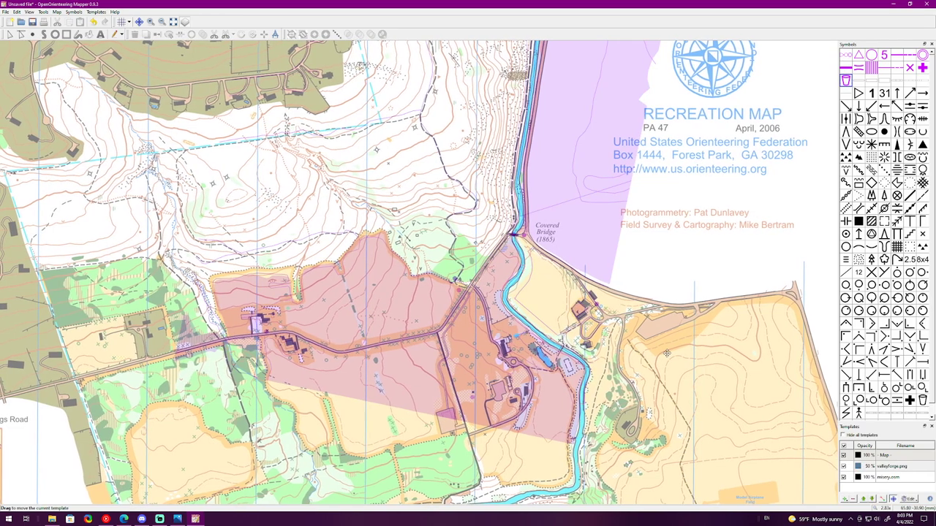
Step: Inspect the positioning values of valleyforge.png, including its rotation, and close them without editing
click(913, 500)
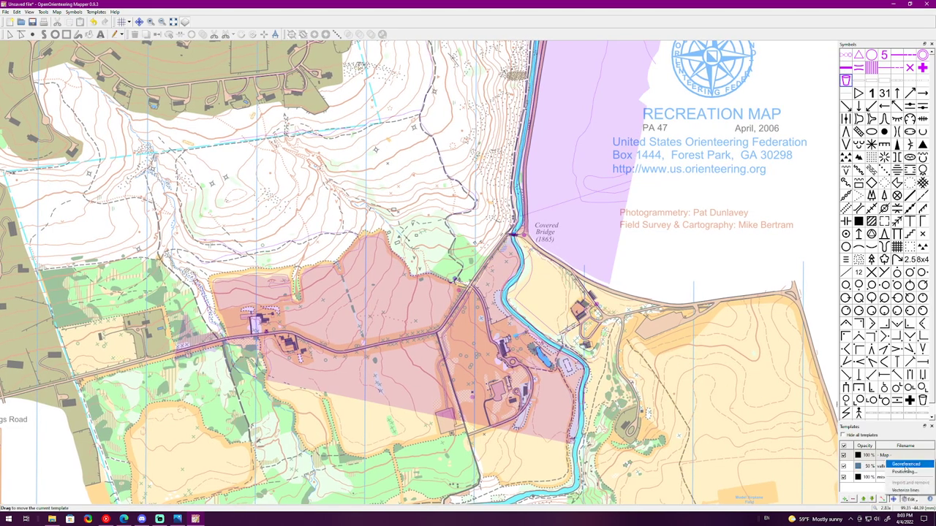
click(907, 465)
click(518, 278)
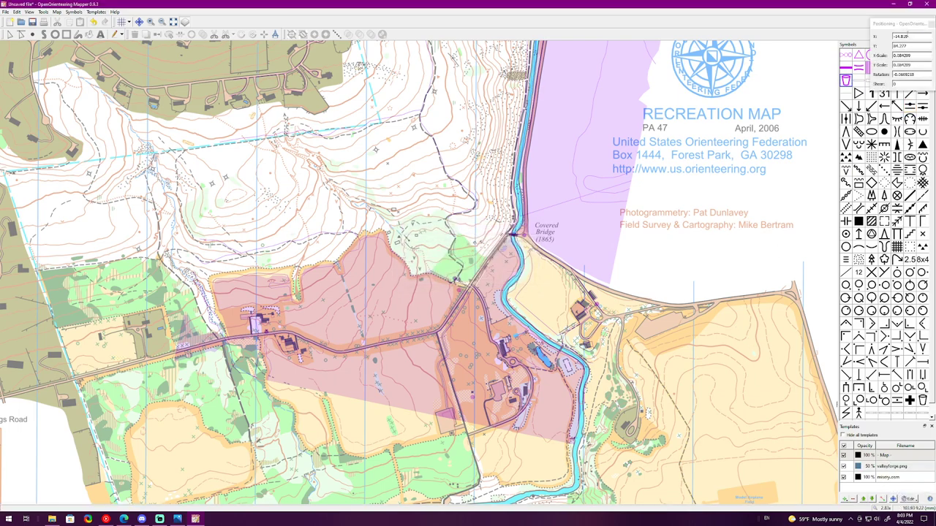
drag(894, 23, 773, 108)
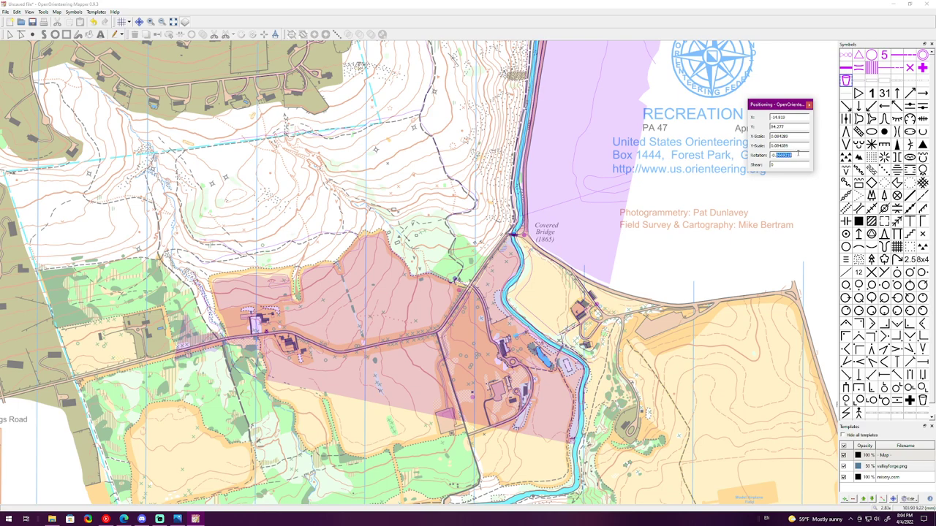
drag(798, 153, 776, 159)
click(809, 105)
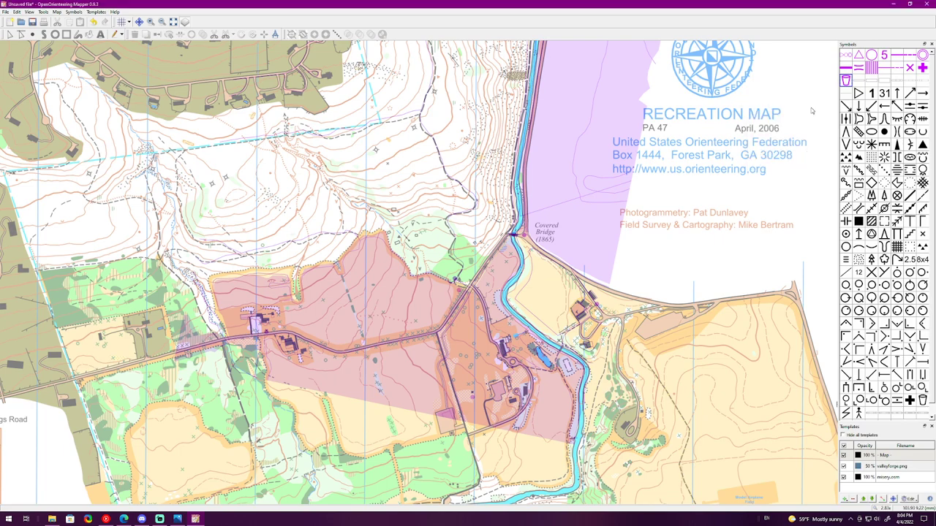
Step: Nudge valleyforge.png slightly east and compare its roads near the Covered Bridge with misery.osm by hiding and showing the template
click(893, 499)
drag(646, 313, 647, 313)
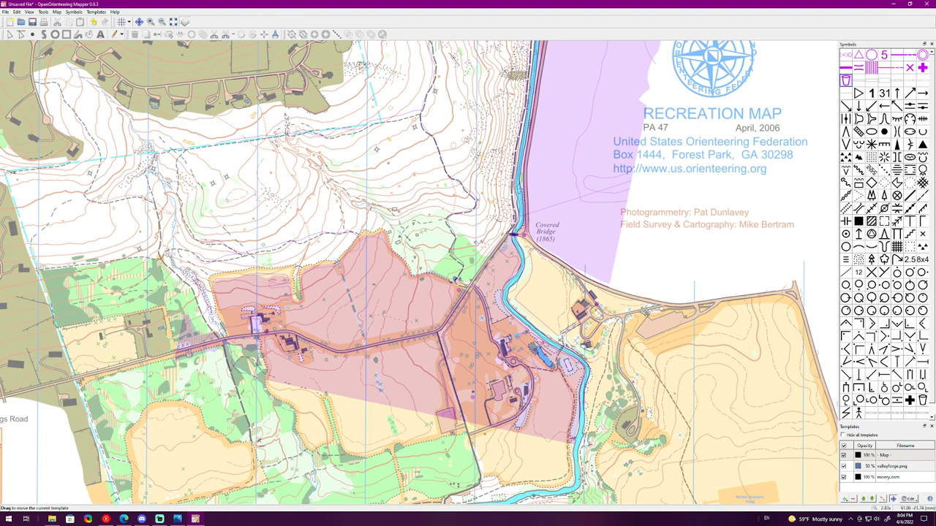
click(844, 468)
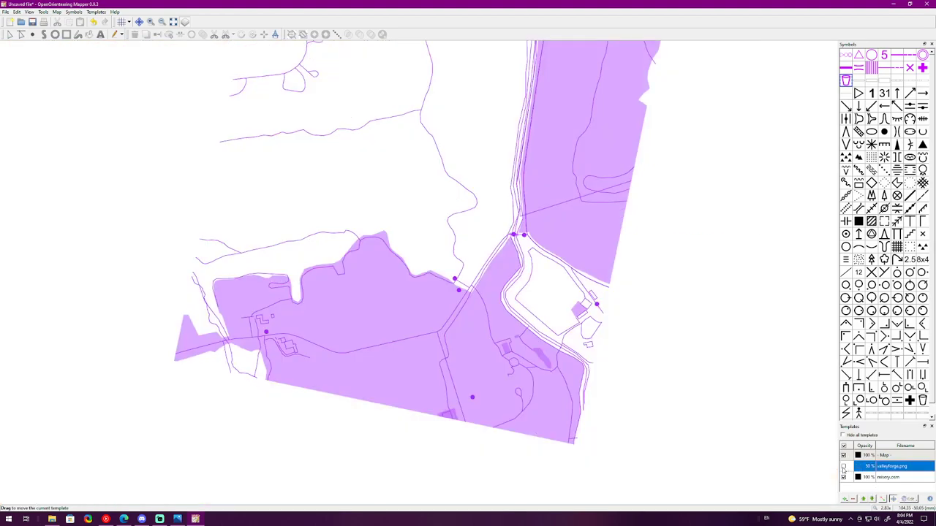
click(843, 469)
click(844, 469)
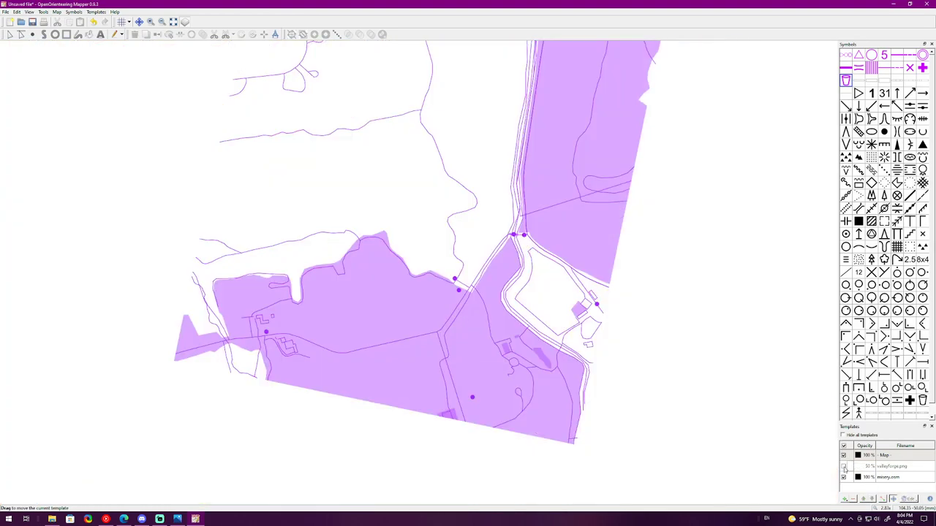
click(844, 469)
click(844, 469)
click(843, 468)
click(844, 469)
click(844, 469)
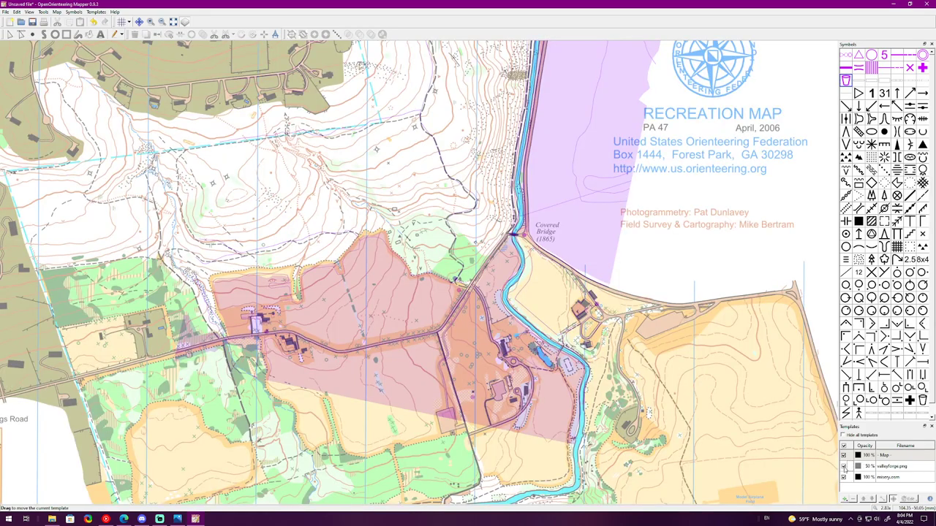
click(844, 469)
click(844, 469)
click(844, 469)
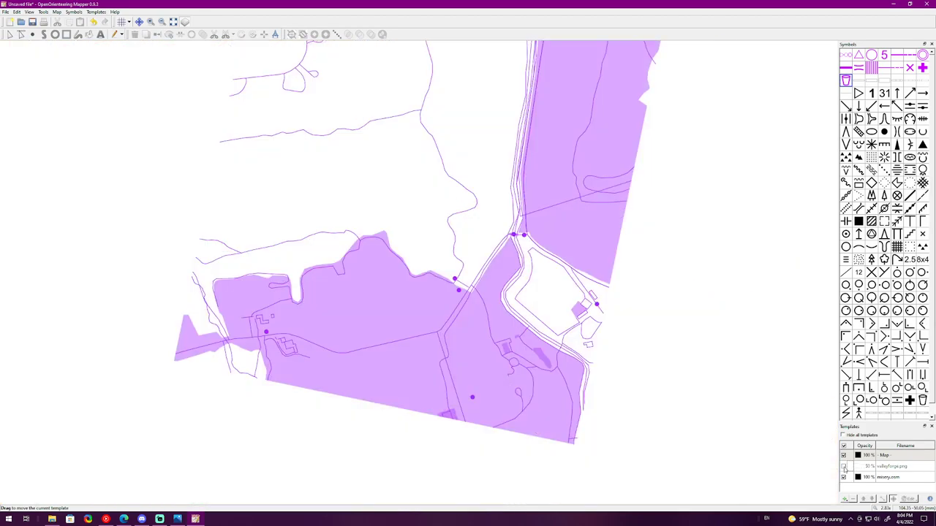
click(843, 469)
click(844, 469)
click(844, 468)
click(844, 469)
click(845, 468)
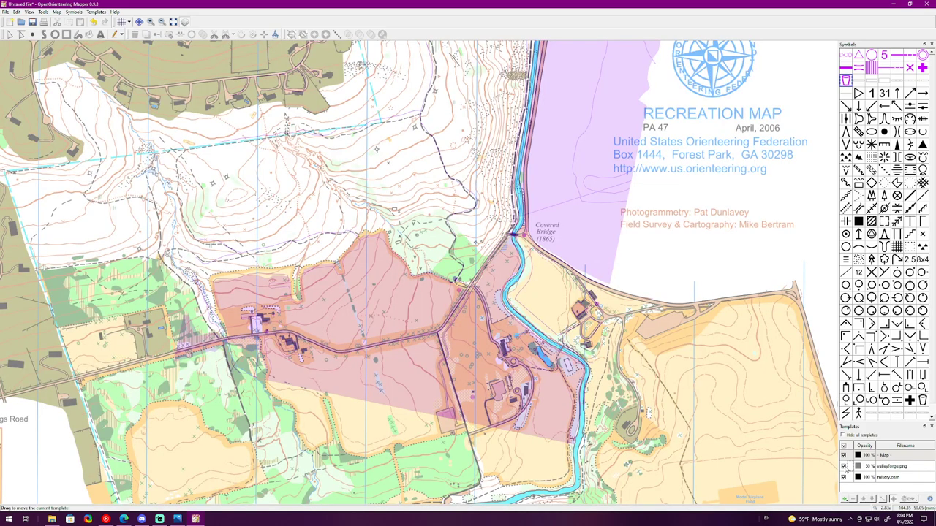
click(845, 468)
click(844, 468)
click(844, 468)
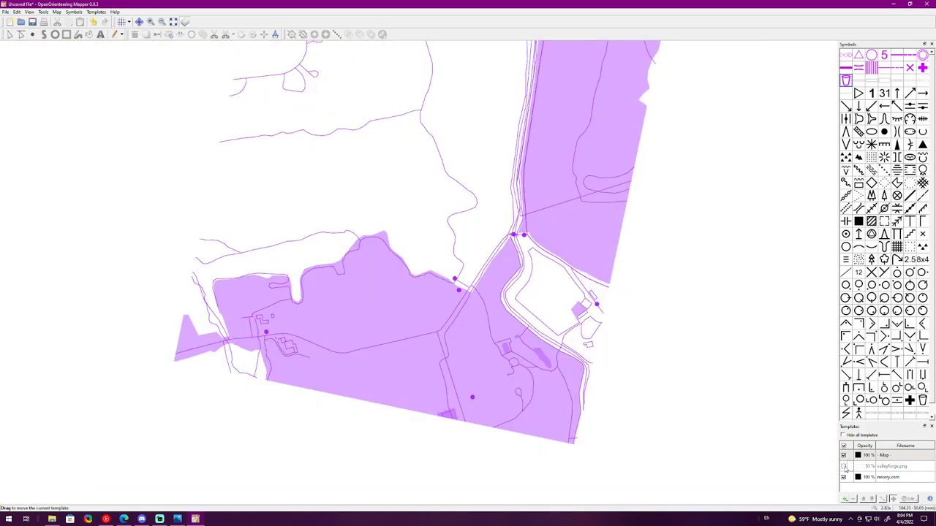
click(844, 468)
Step: Check how the trails and creek north of the Covered Bridge in valleyforge.png line up with misery.osm
click(845, 468)
scroll(742, 404, down, 2)
scroll(742, 404, up, 1)
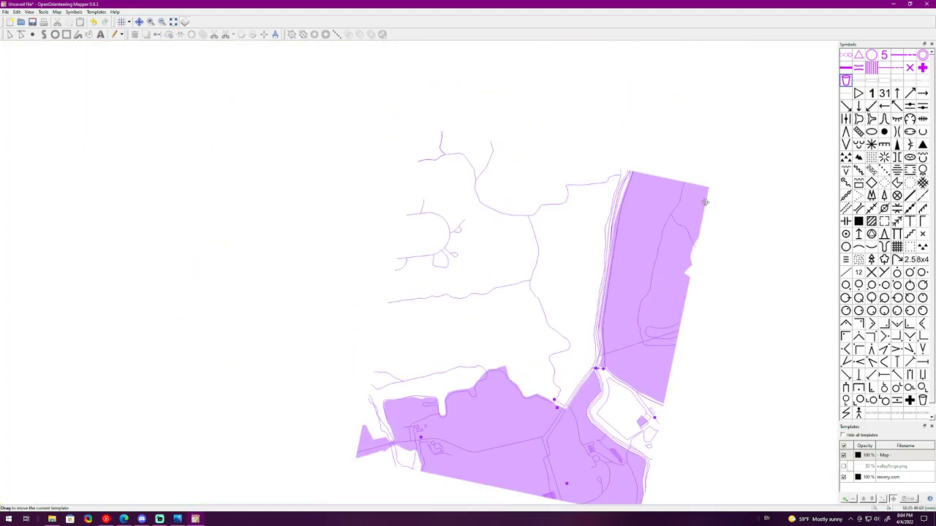
scroll(761, 424, up, 1)
click(844, 468)
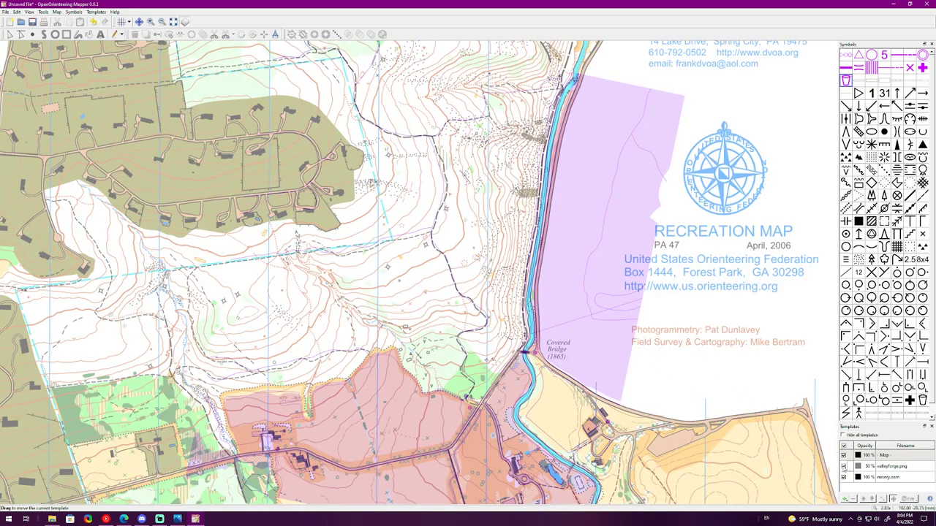
click(845, 468)
click(845, 468)
click(845, 468)
click(844, 468)
click(845, 468)
click(843, 468)
Step: Set the opacity of the valleyforge.png template to 100%
click(861, 466)
text(100)
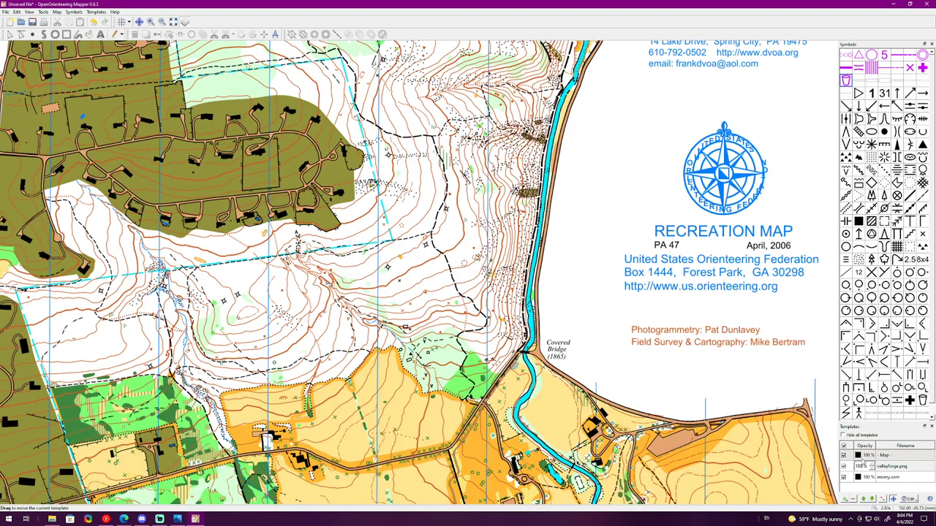
key(Return)
scroll(707, 389, down, 3)
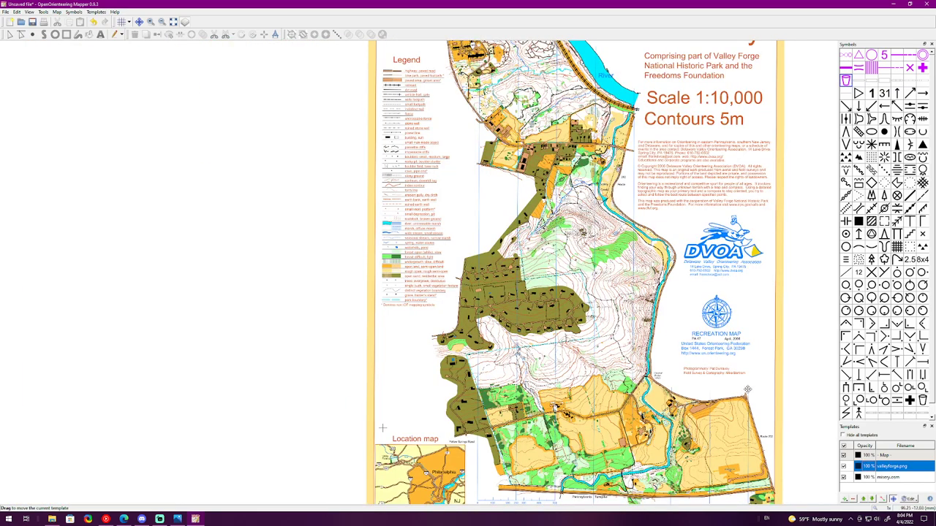
scroll(748, 390, up, 1)
Step: Hide the misery.osm template and select its entry in the template list
click(843, 478)
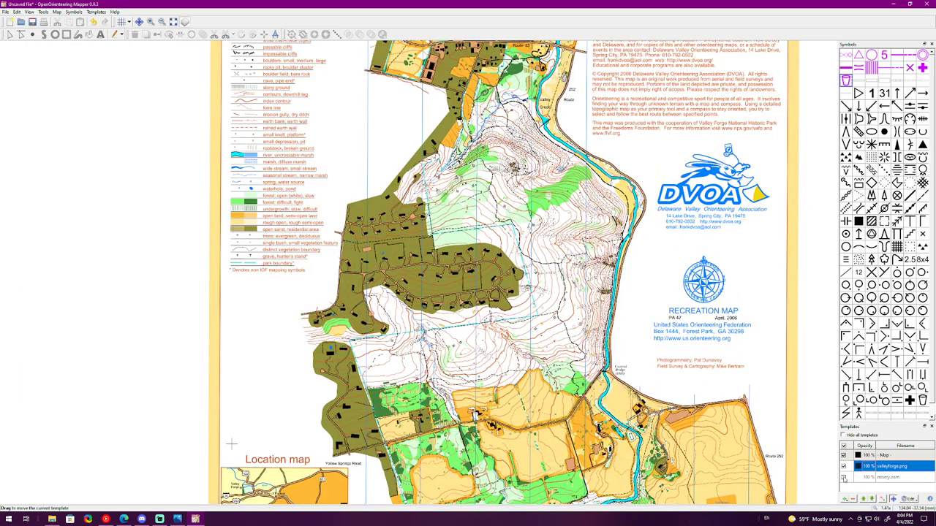
click(891, 477)
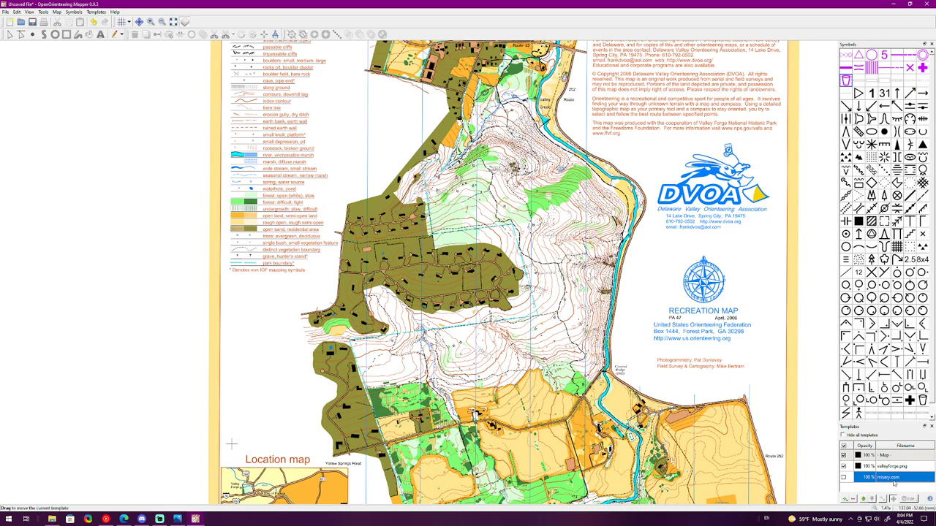
scroll(744, 347, down, 2)
scroll(771, 336, up, 1)
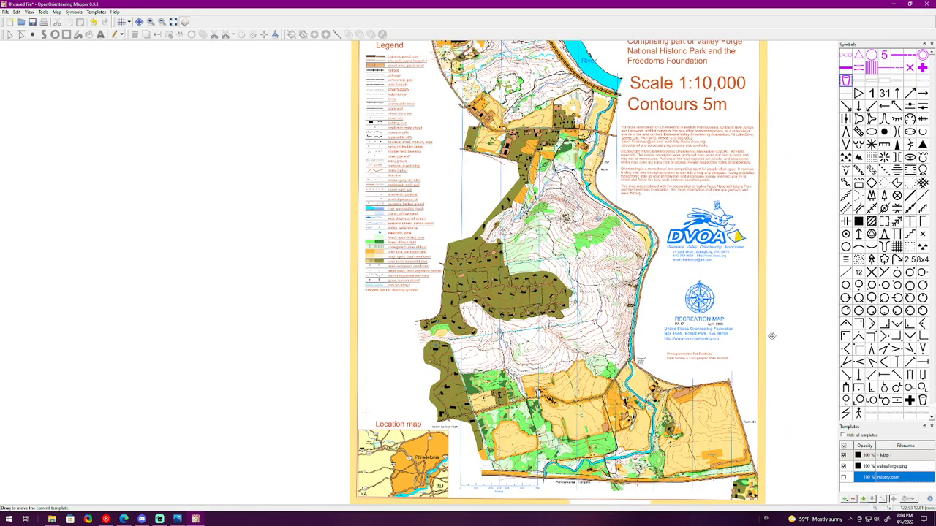
Step: Save the map as vftest in OpenOrienteering Mapper format in the Misery folder
scroll(772, 335, up, 1)
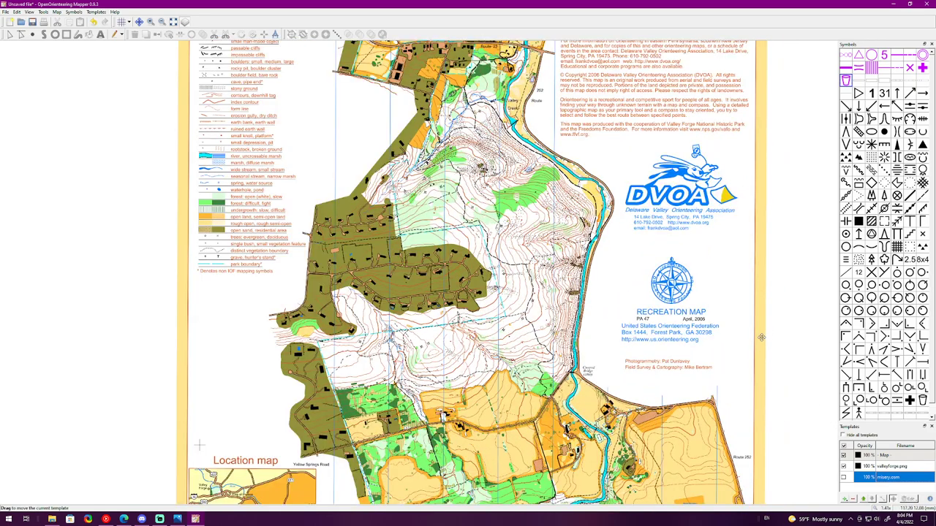
click(6, 13)
click(20, 54)
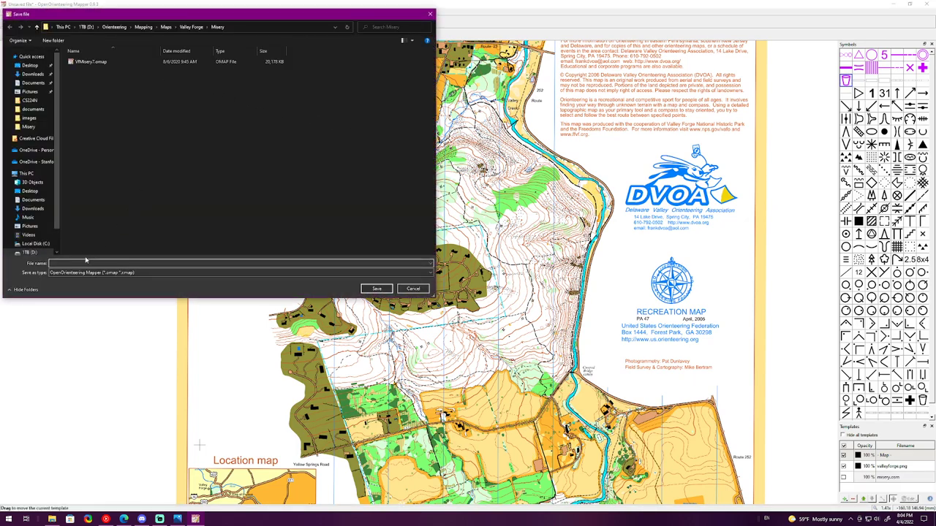
text(vftest)
key(Return)
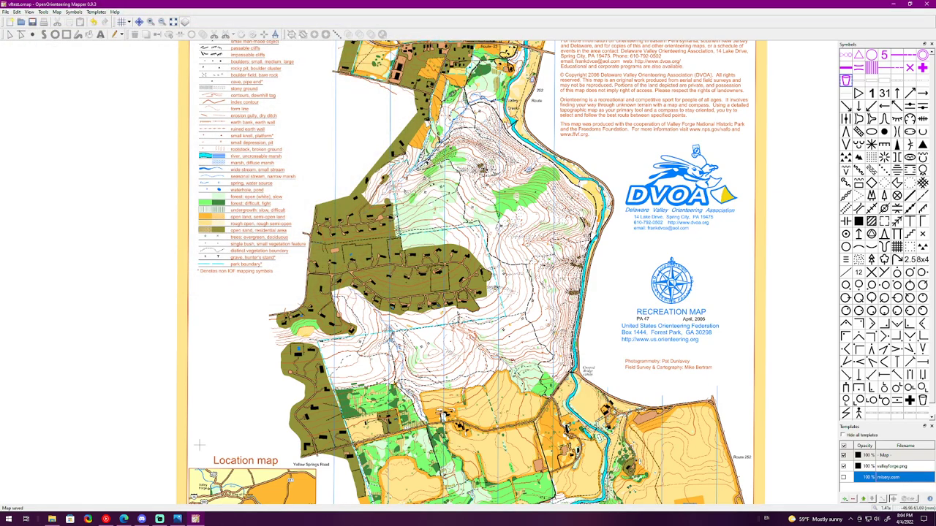
Step: Switch to Purple Pen and start a new event titled Misery
scroll(476, 281, up, 2)
scroll(375, 256, down, 1)
scroll(184, 260, up, 1)
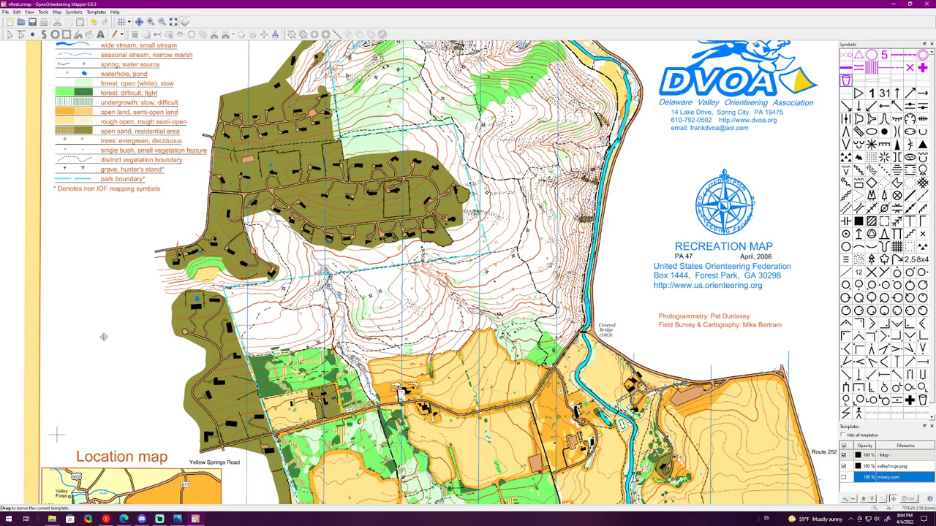
key(super)
text(purple)
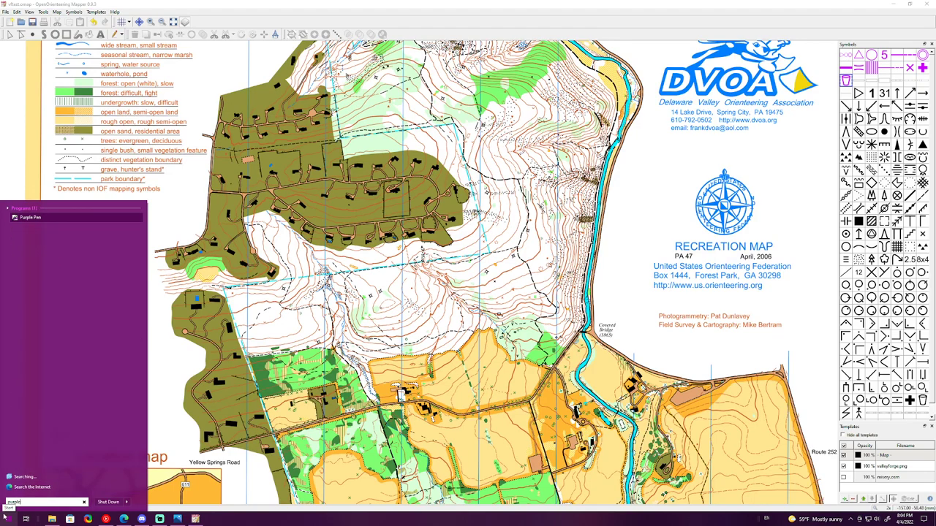
key(Return)
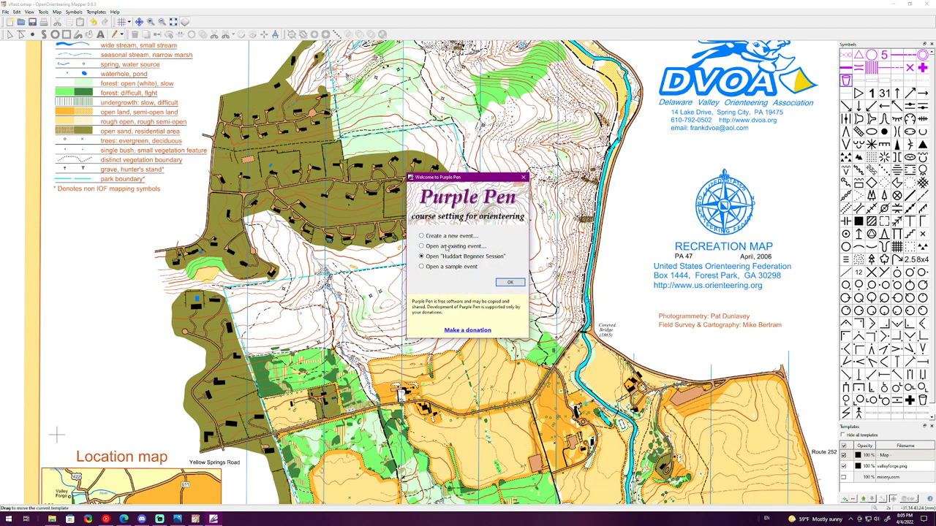
click(452, 236)
key(Return)
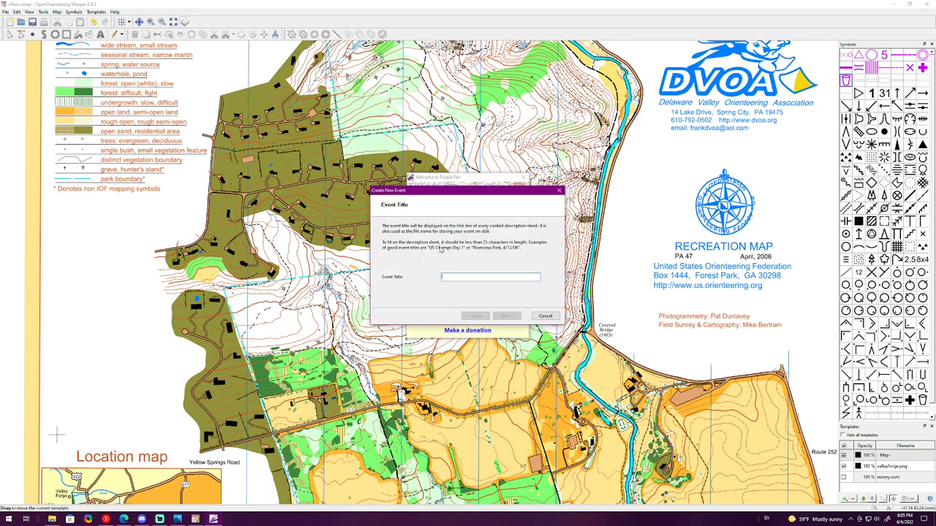
text(Misery)
click(506, 316)
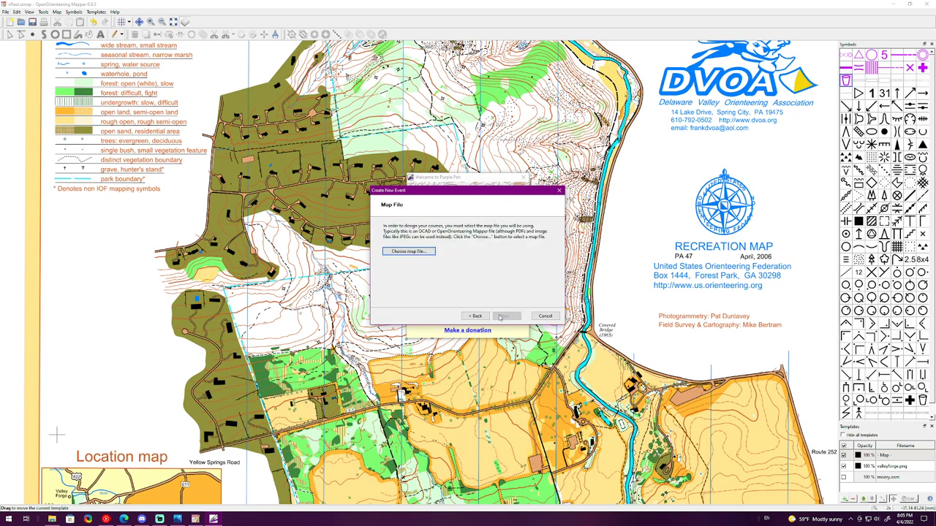
Step: Choose vftest.omap as the map file for the new event
click(408, 251)
click(399, 243)
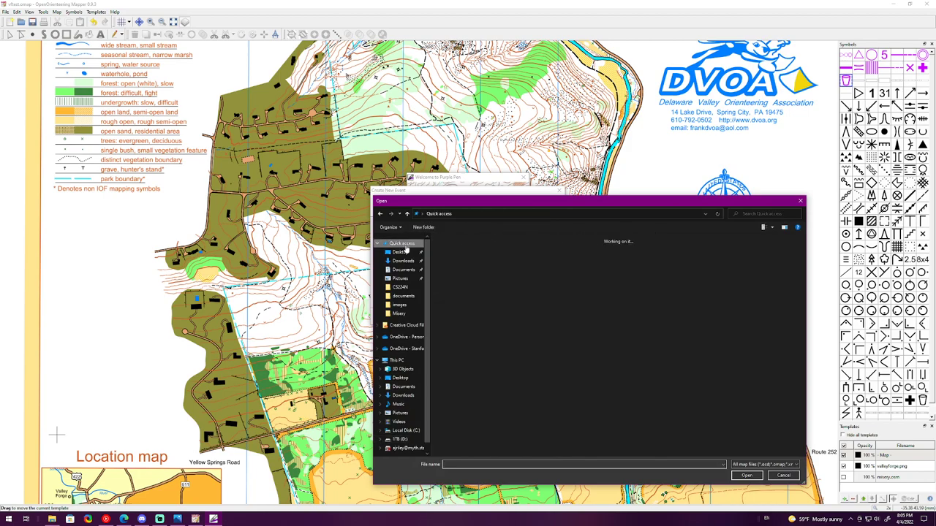
click(468, 316)
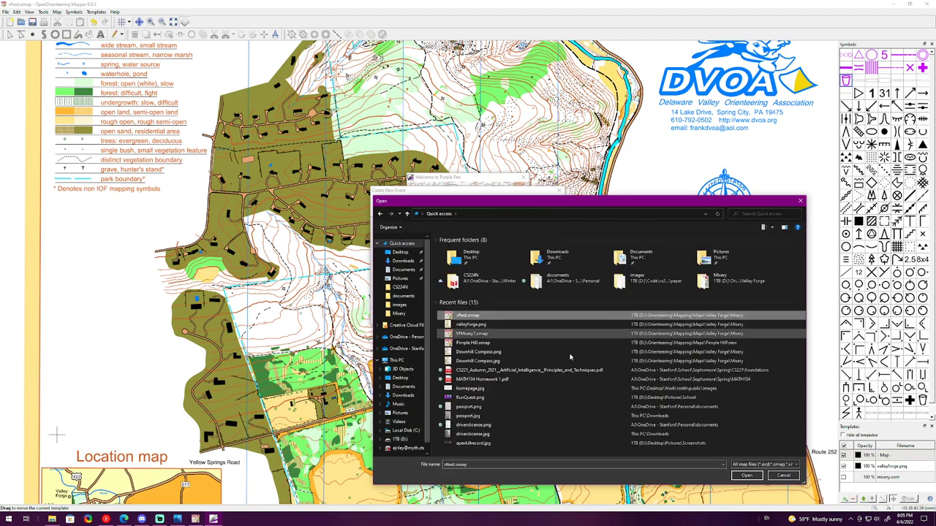
click(746, 476)
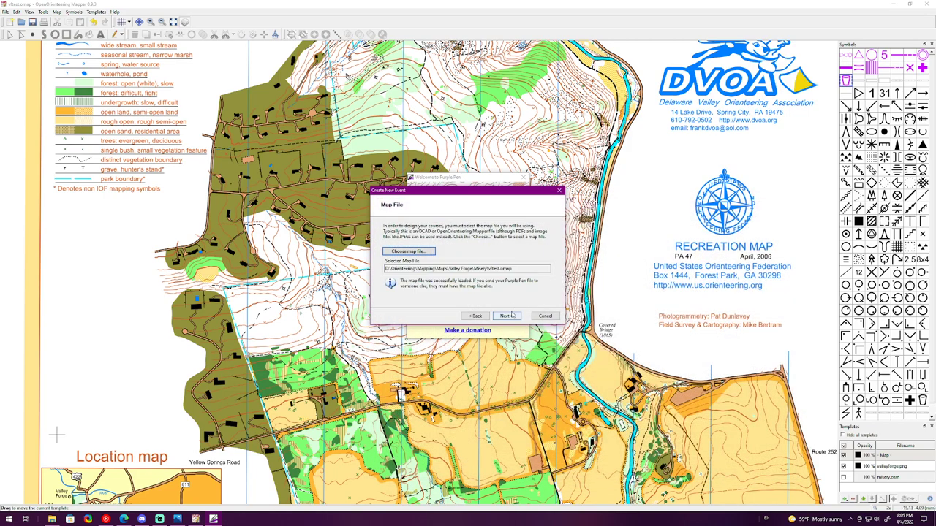
click(512, 316)
Step: Accept the default settings with Letter portrait paper and finish creating the Misery event
click(511, 316)
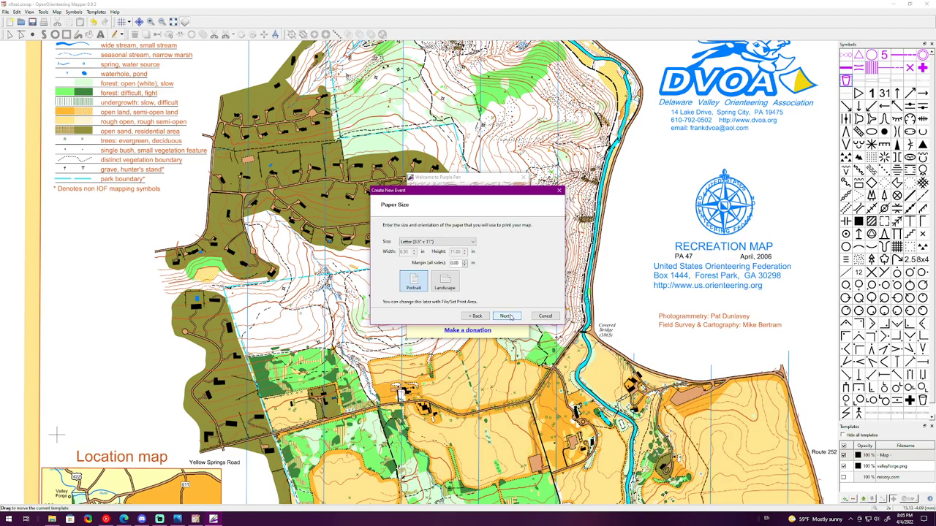
click(511, 316)
click(511, 316)
click(510, 316)
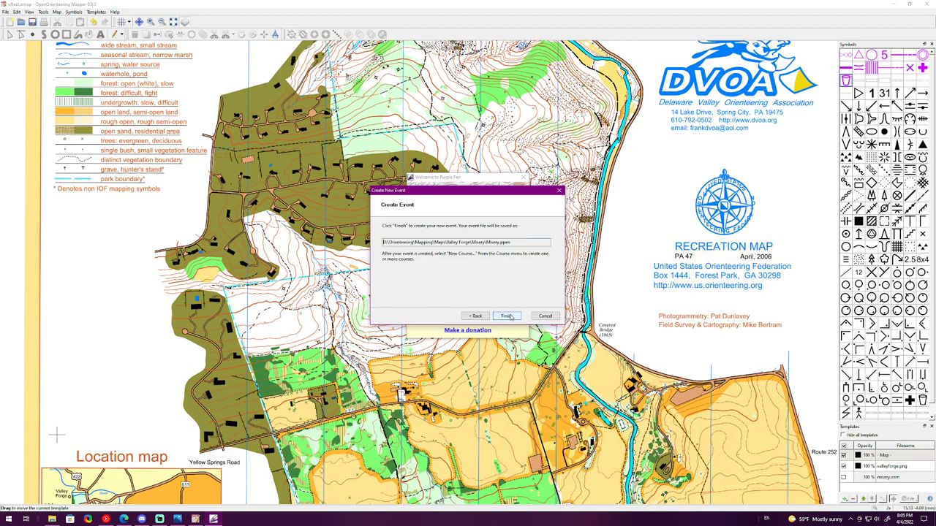
click(511, 316)
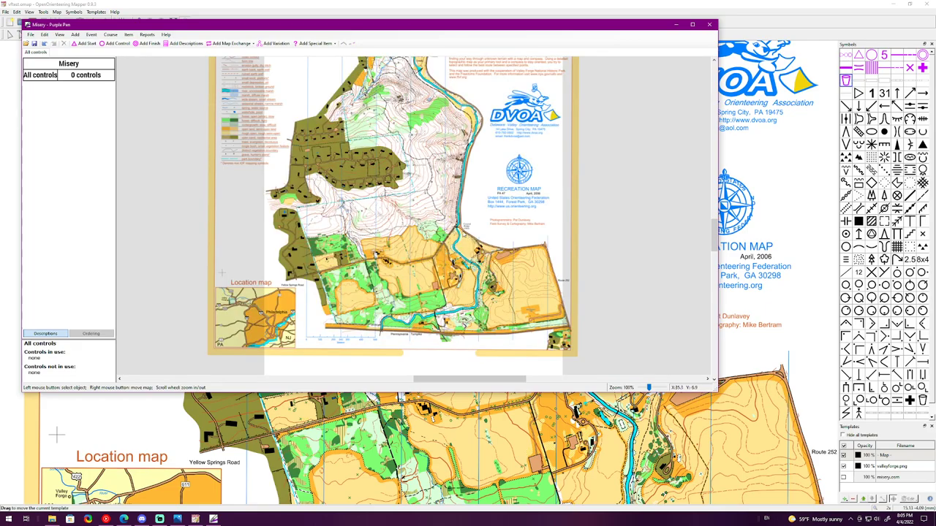
Step: Add a start on the trail northwest of the Covered Bridge, east of the olive residential area
scroll(414, 212, up, 3)
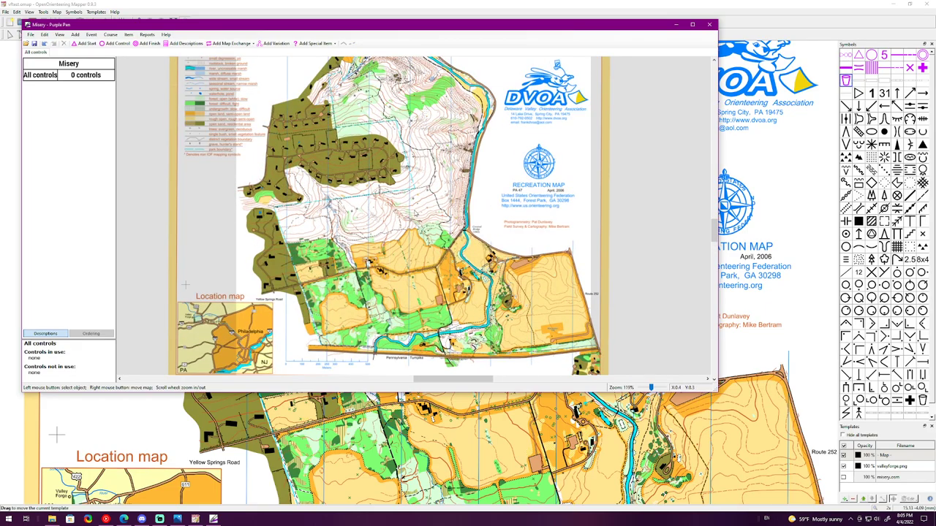
scroll(414, 213, up, 2)
scroll(414, 213, down, 1)
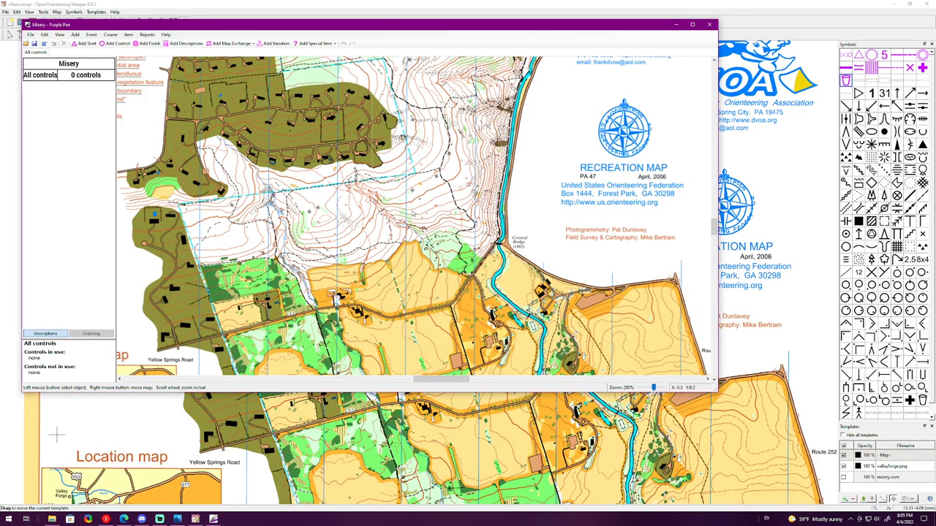
click(84, 43)
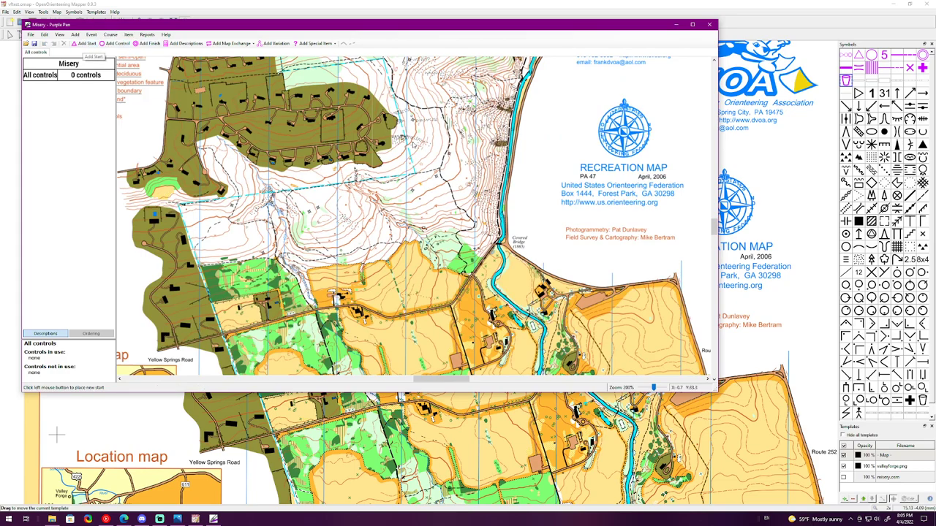
scroll(415, 164, up, 2)
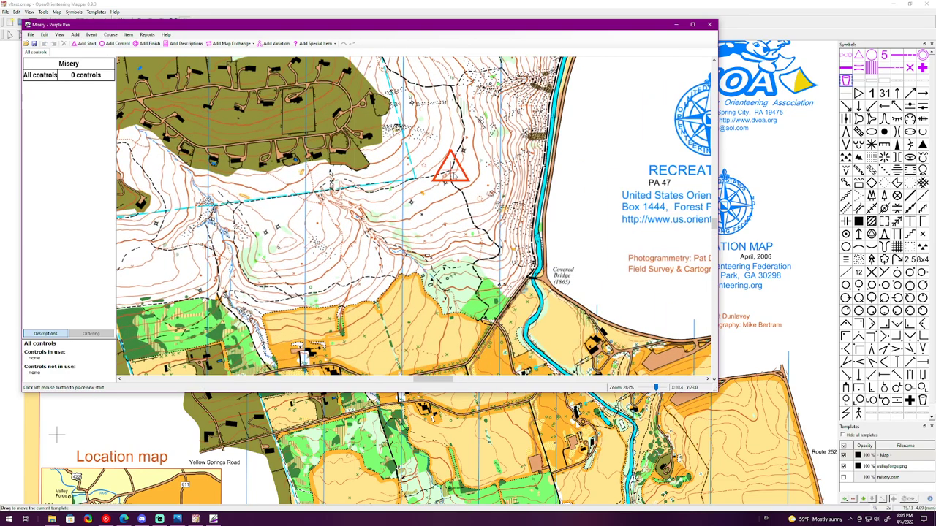
click(451, 170)
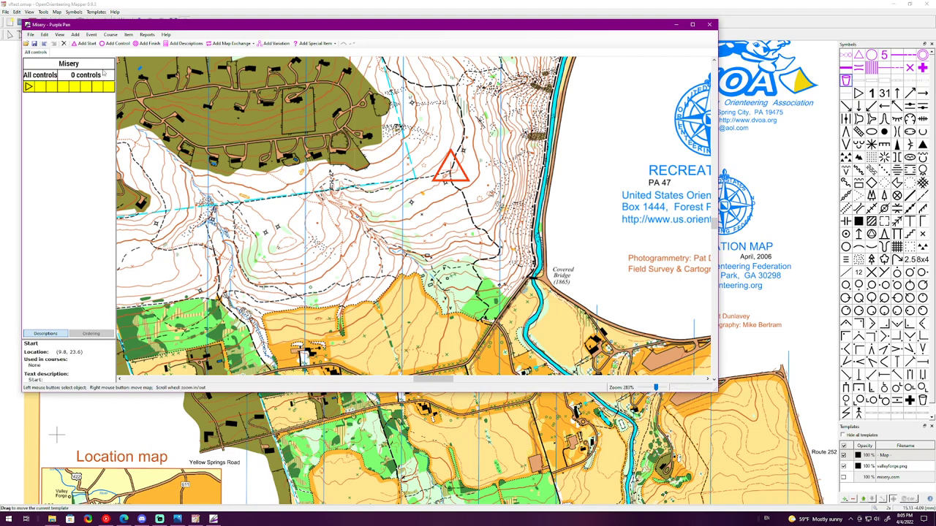
Step: Add a control on the trail just north of the start
click(31, 35)
click(31, 35)
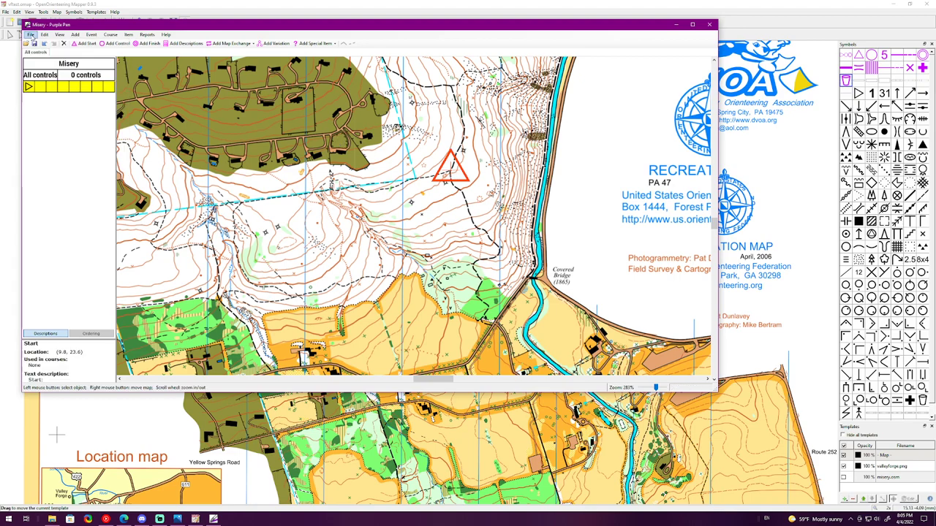
click(113, 43)
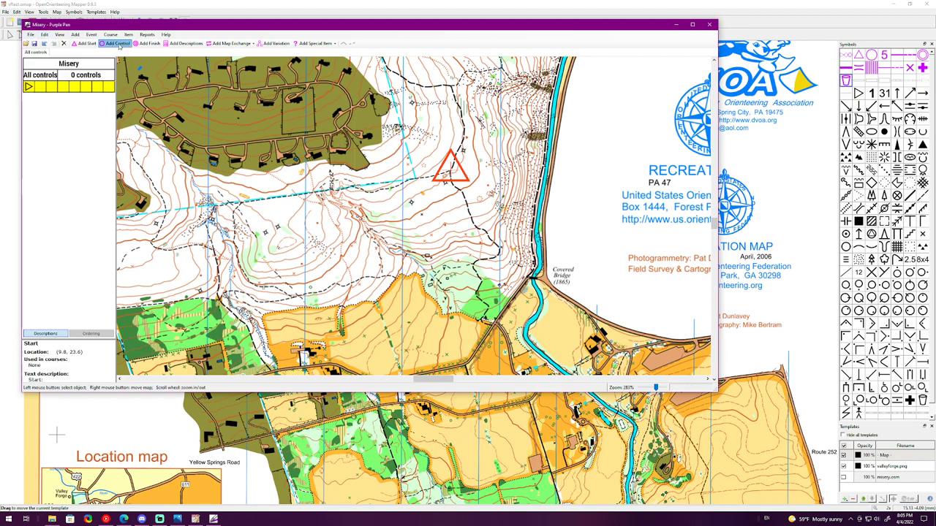
click(463, 123)
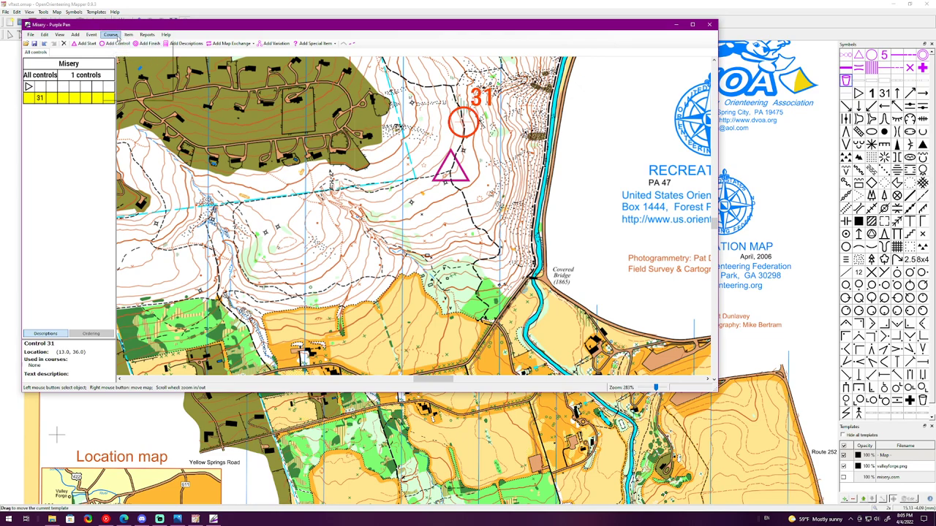
Step: Create a normal course named Course with a 1:10000 map printing scale
click(111, 35)
click(125, 47)
text(Cour)
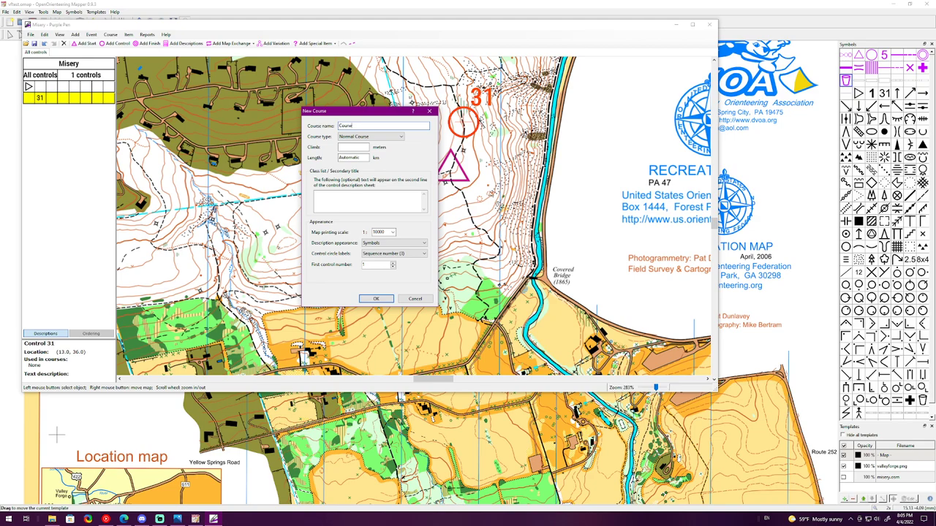
text(se)
click(376, 299)
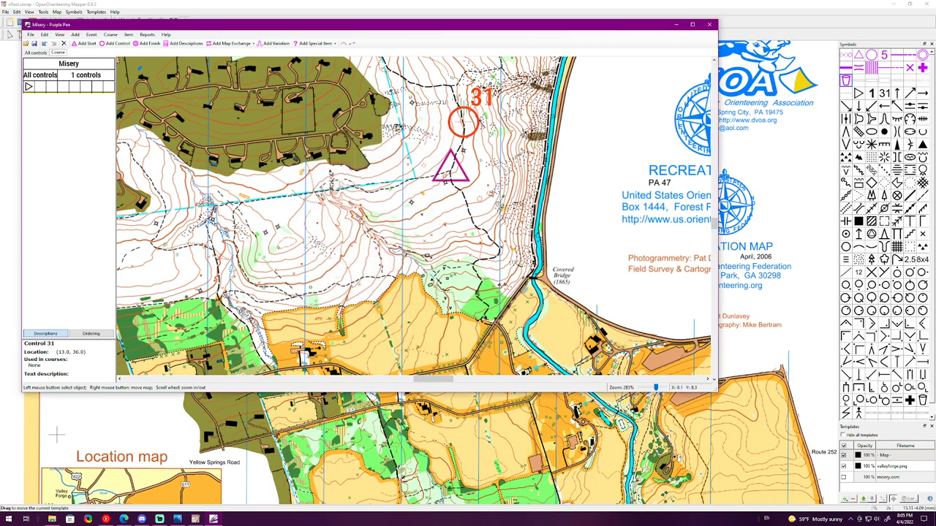
Step: Add existing control 31 to the course and place a finish on the trail northwest of it
click(117, 44)
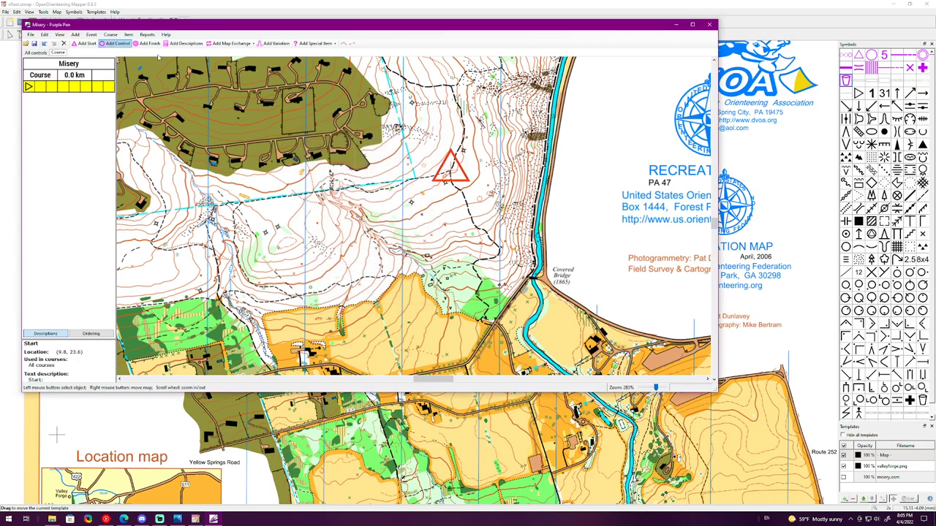
click(463, 121)
click(149, 43)
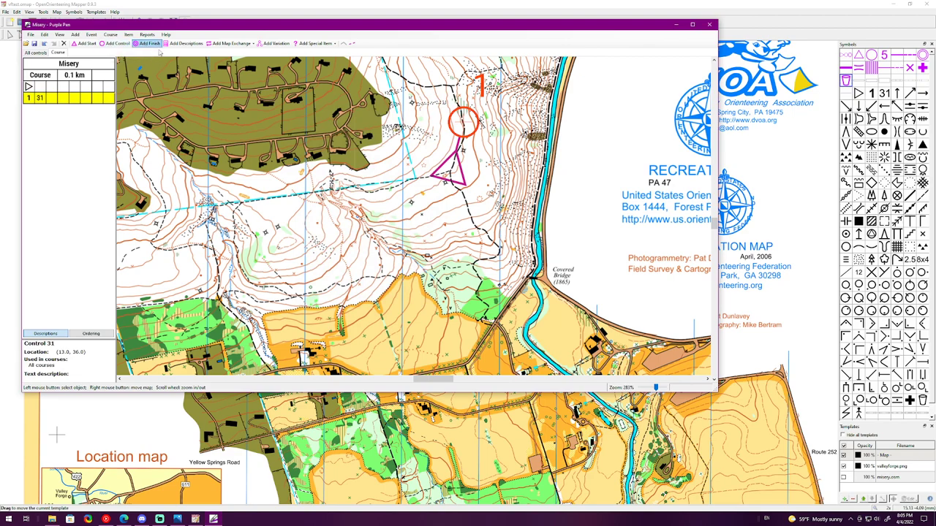
click(421, 86)
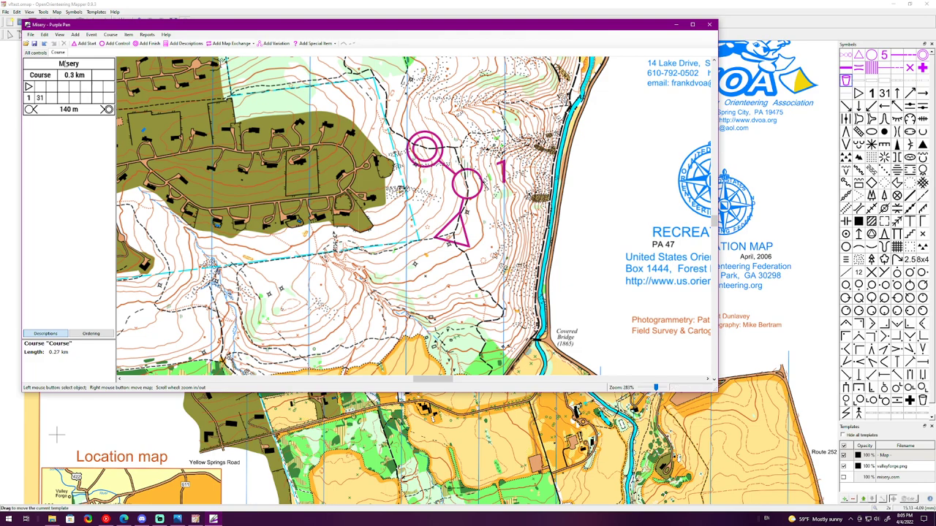
Step: Export the event as an IOF XML version 2.0.3 interchange file named Misery.xml in the Downloads folder
click(31, 35)
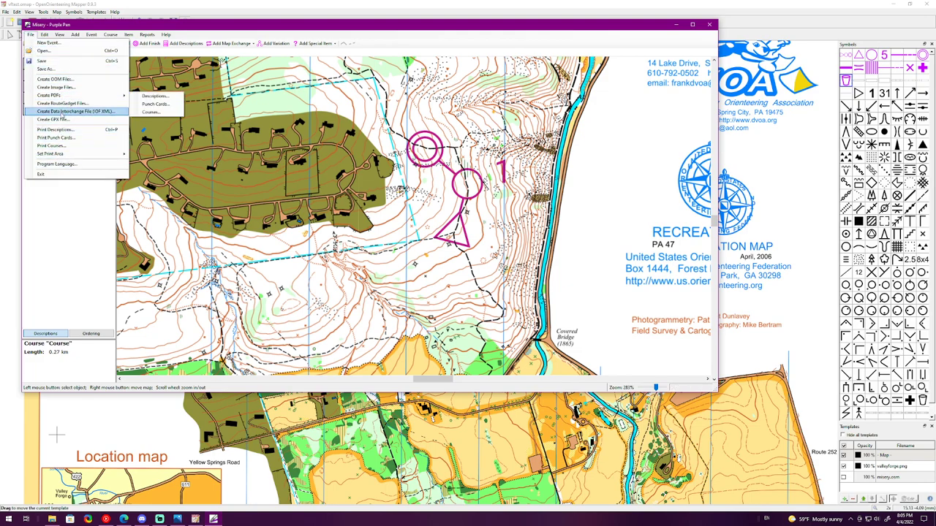
click(65, 112)
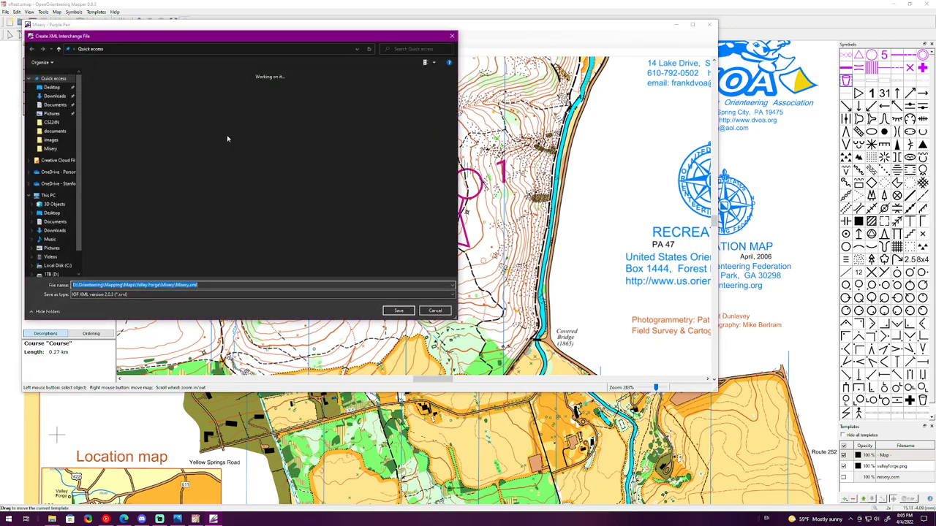
click(55, 96)
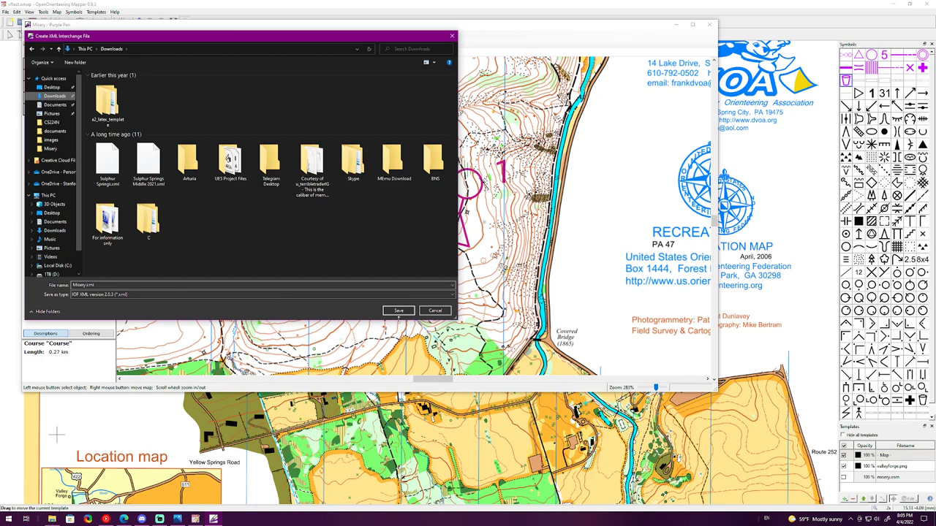
click(399, 311)
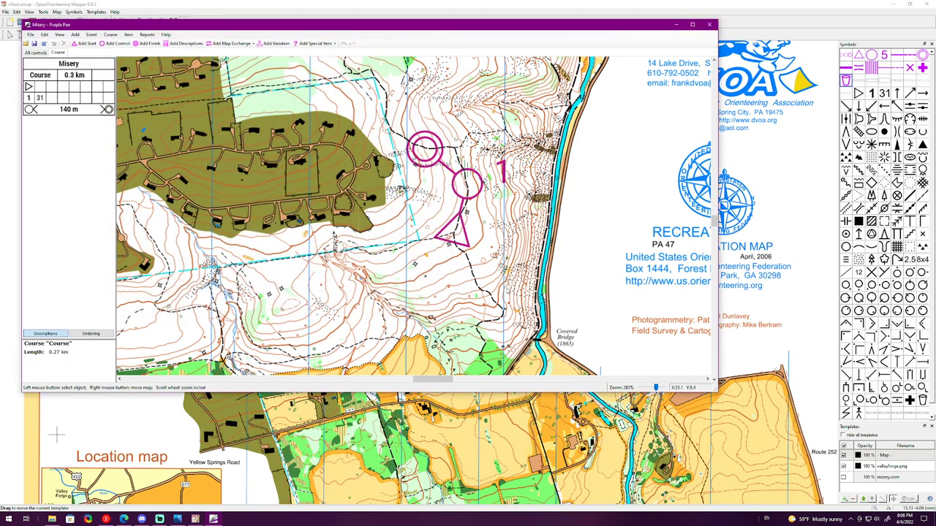
Step: Open the exported Misery.xml from the Downloads folder in Notepad
click(52, 520)
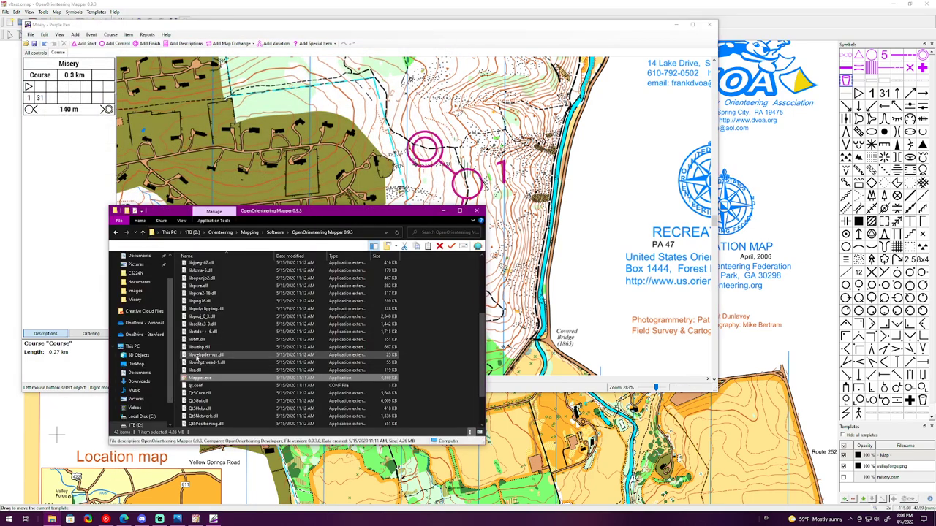
click(139, 382)
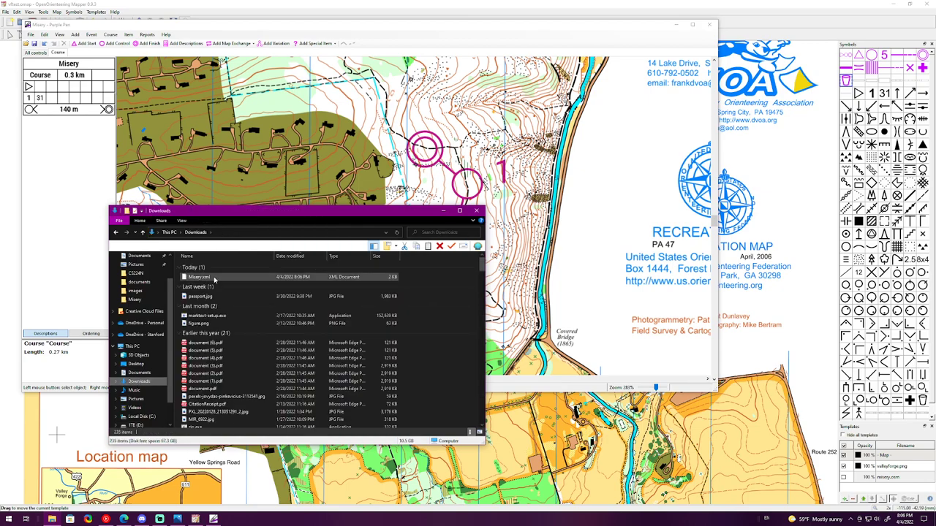
click(208, 278)
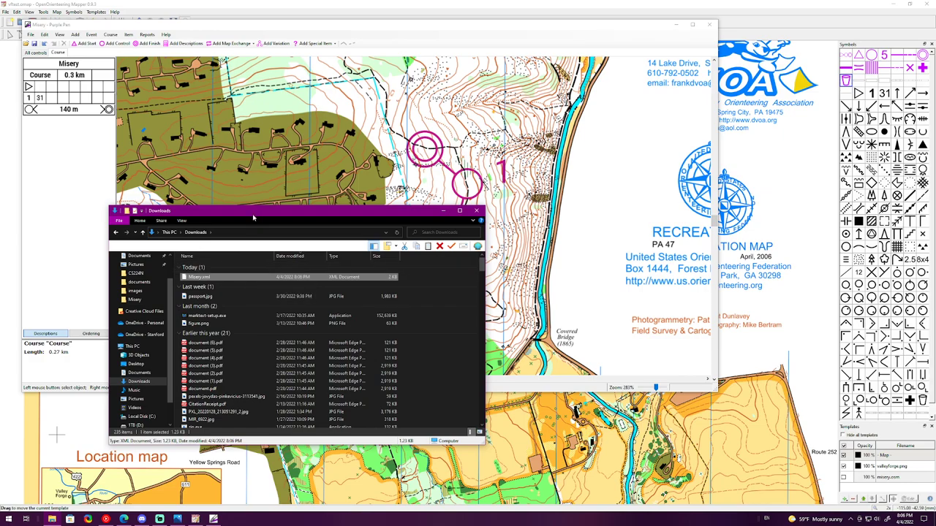
drag(292, 210, 473, 225)
right_click(374, 296)
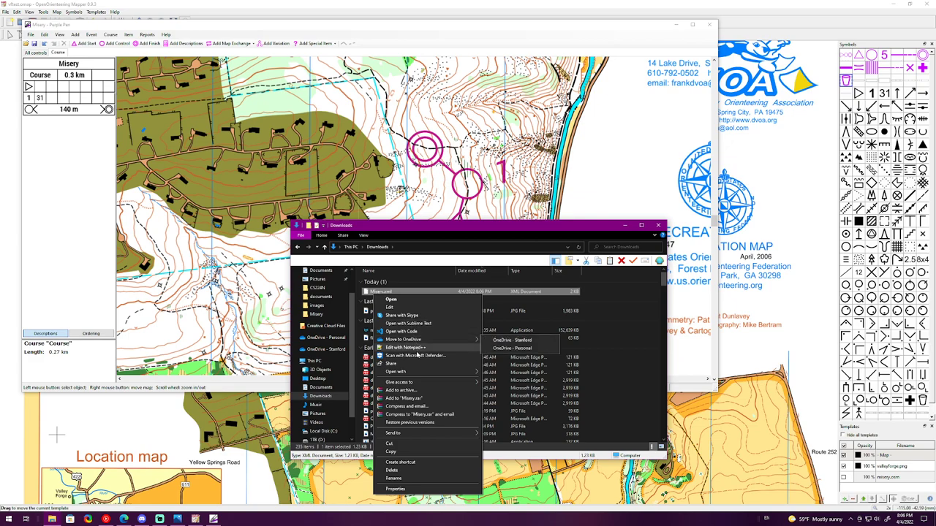
mouse_move(410, 372)
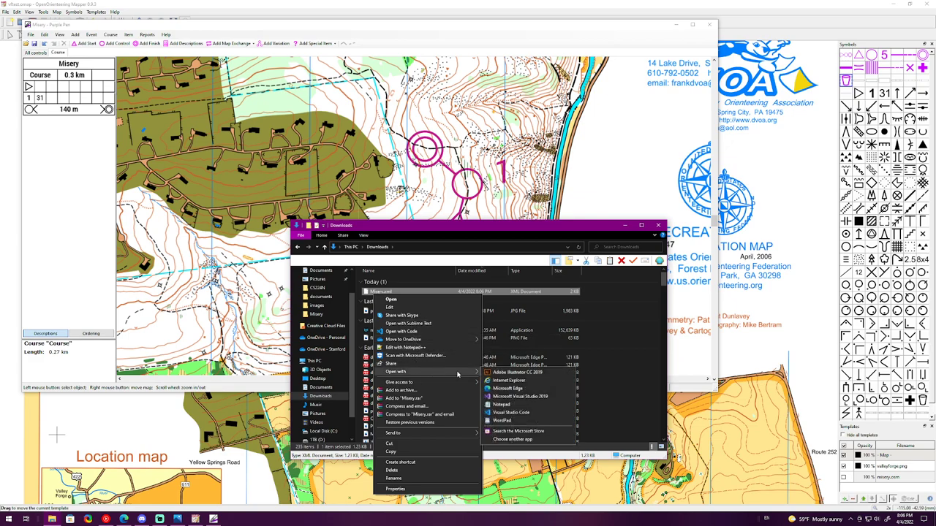
click(503, 404)
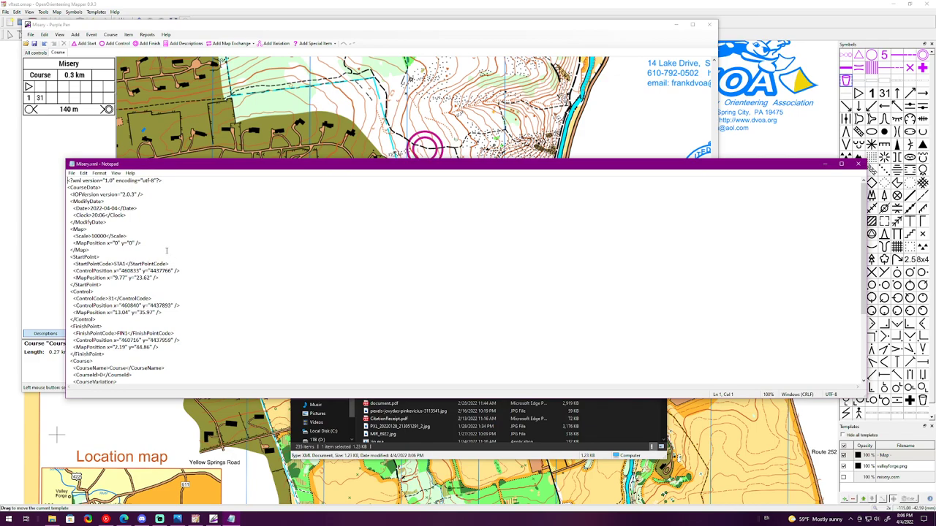
Step: Examine the control positions of the start, control 31 and finish in Misery.xml, and close the file
scroll(166, 251, down, 3)
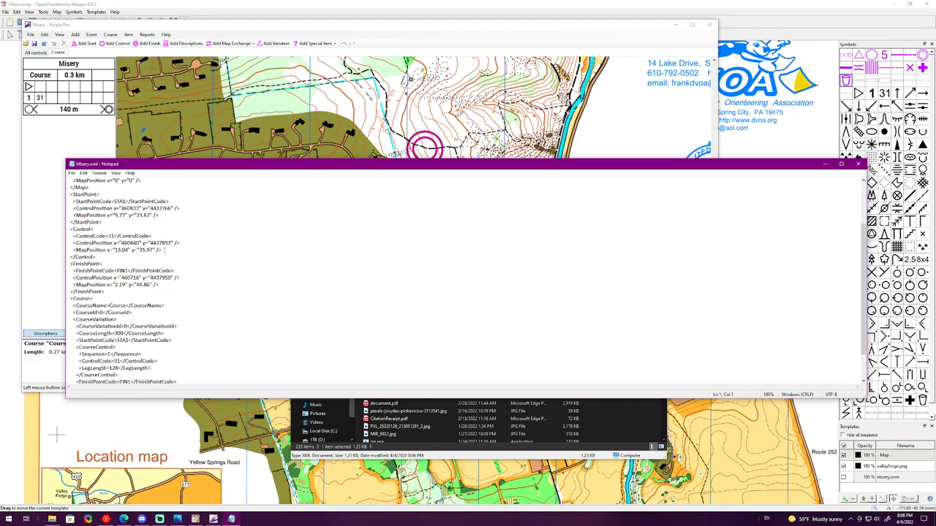
scroll(165, 250, down, 1)
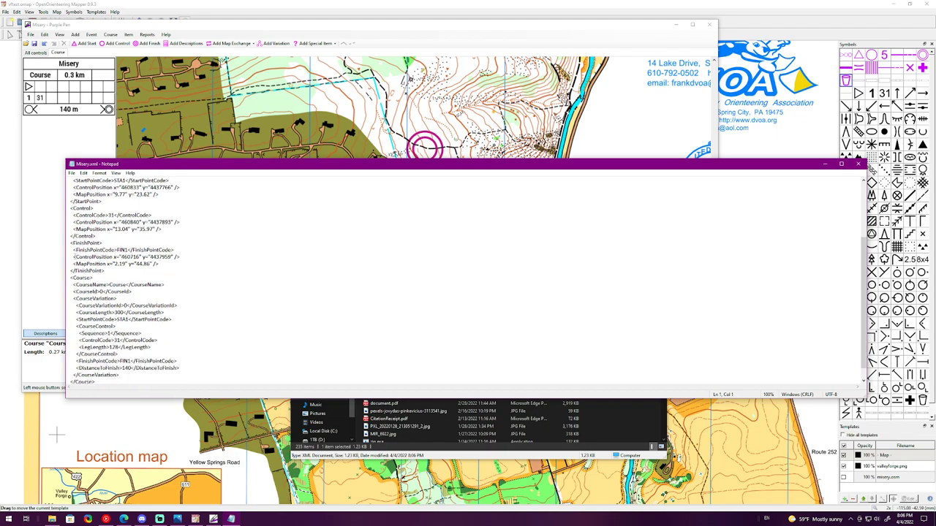
drag(74, 257, 186, 259)
click(186, 259)
scroll(186, 259, down, 1)
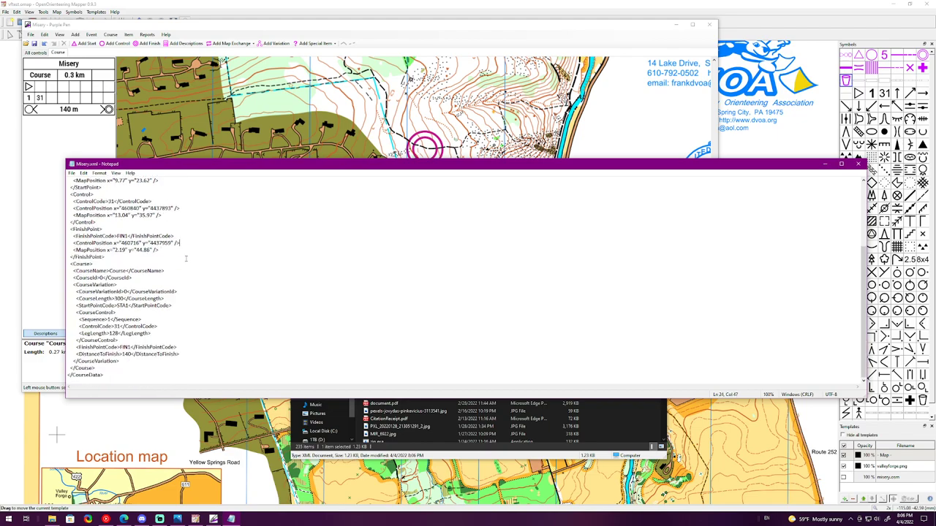
scroll(183, 262, up, 2)
drag(189, 283, 81, 284)
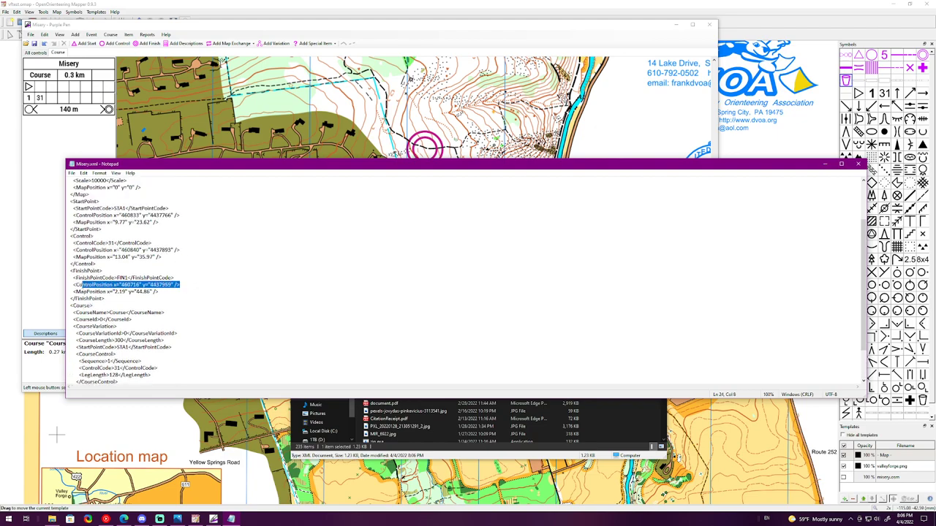
click(162, 257)
scroll(162, 256, up, 3)
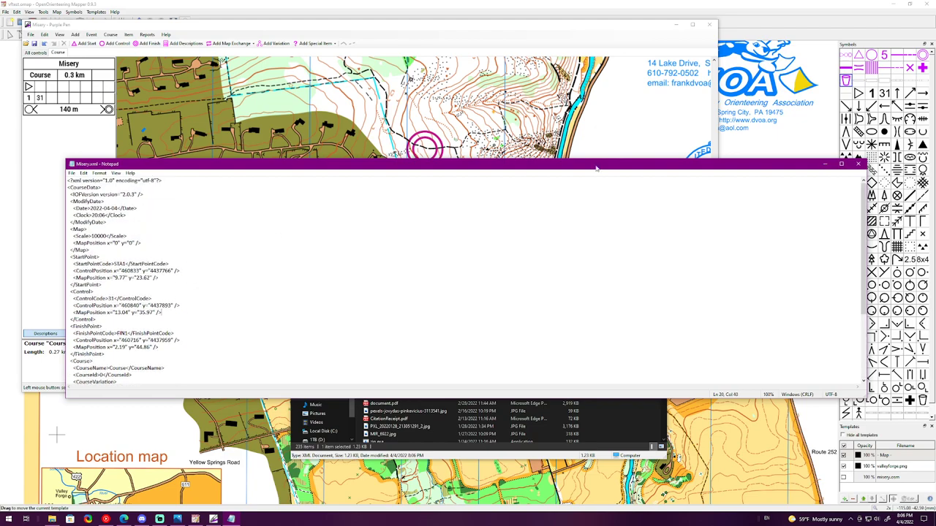
click(860, 164)
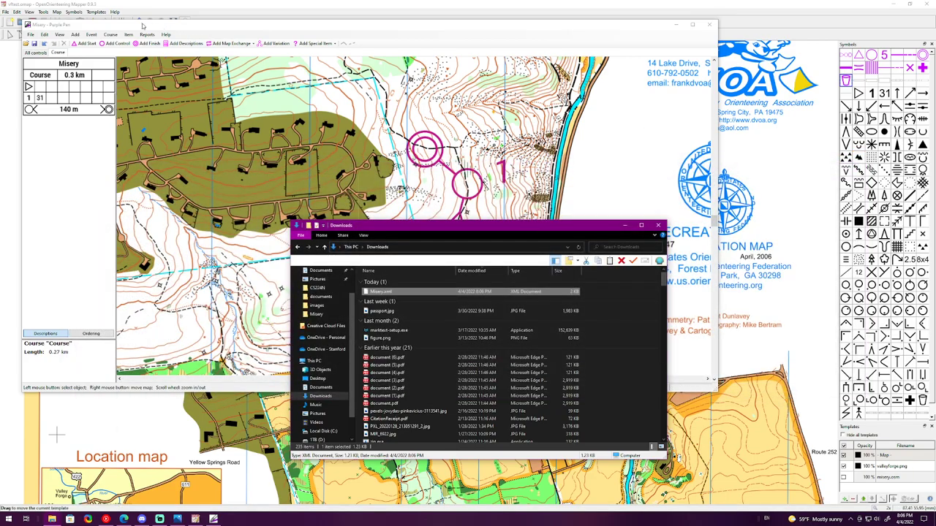
Step: Switch to Purple Pen and export the event as IOF XML version 3.0, overwriting Misery.xml in the Downloads folder
click(143, 26)
click(29, 37)
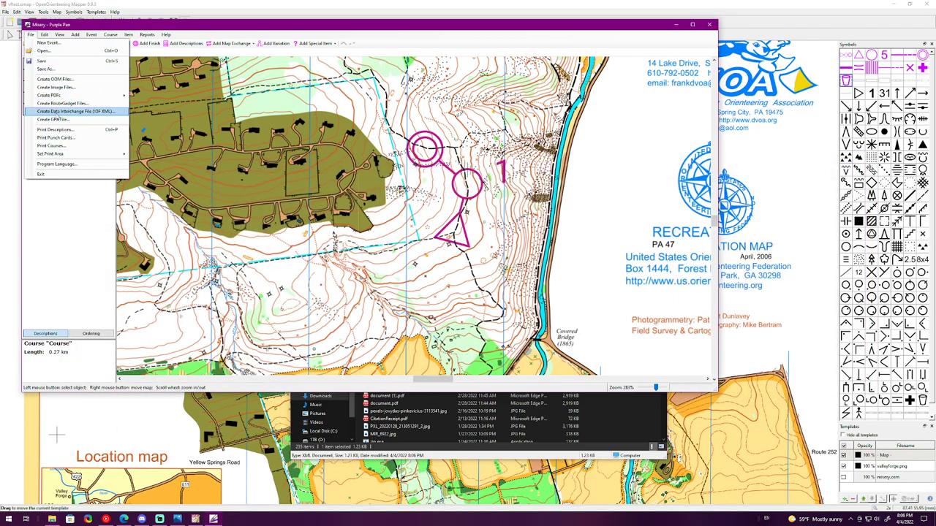
click(62, 111)
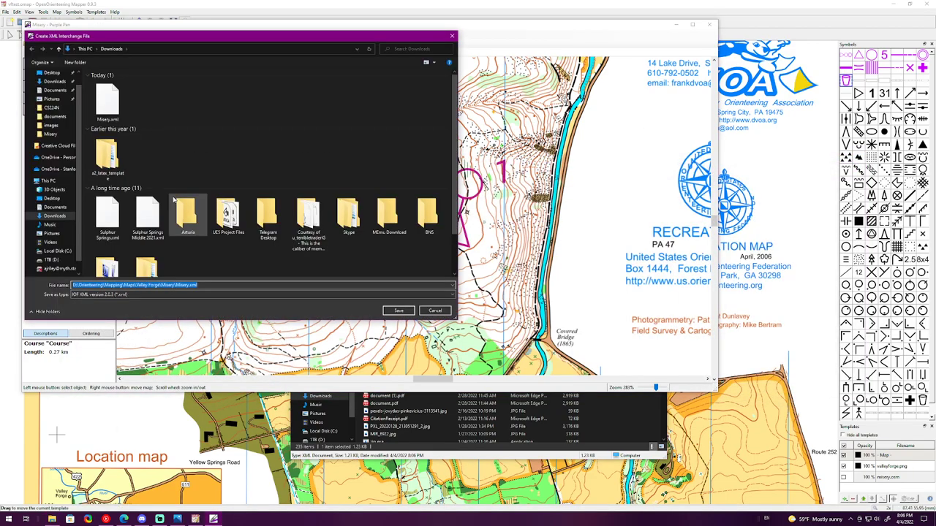
click(158, 295)
click(138, 308)
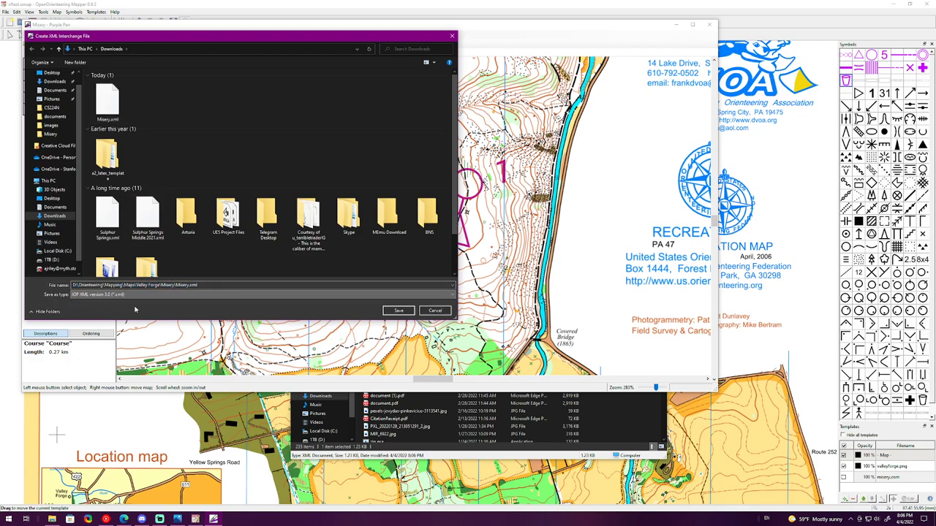
click(122, 110)
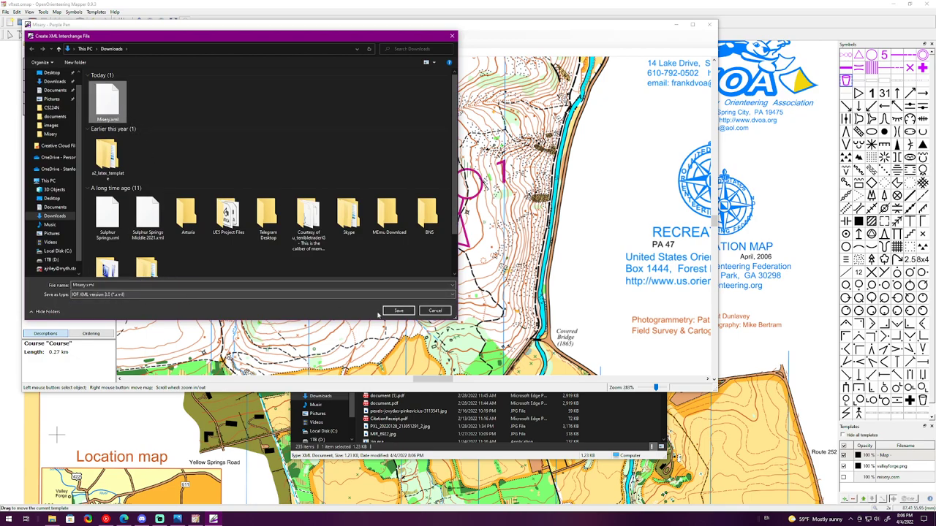
click(238, 130)
click(87, 285)
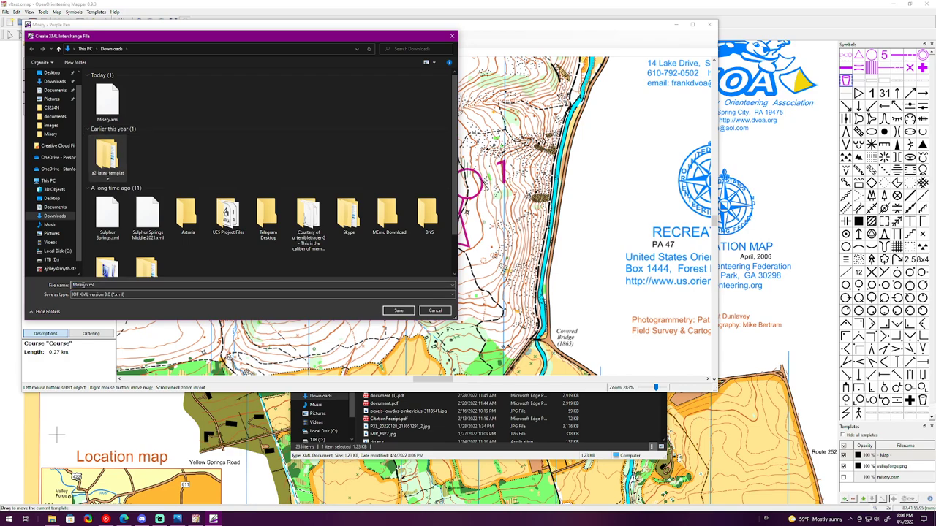
text(2)
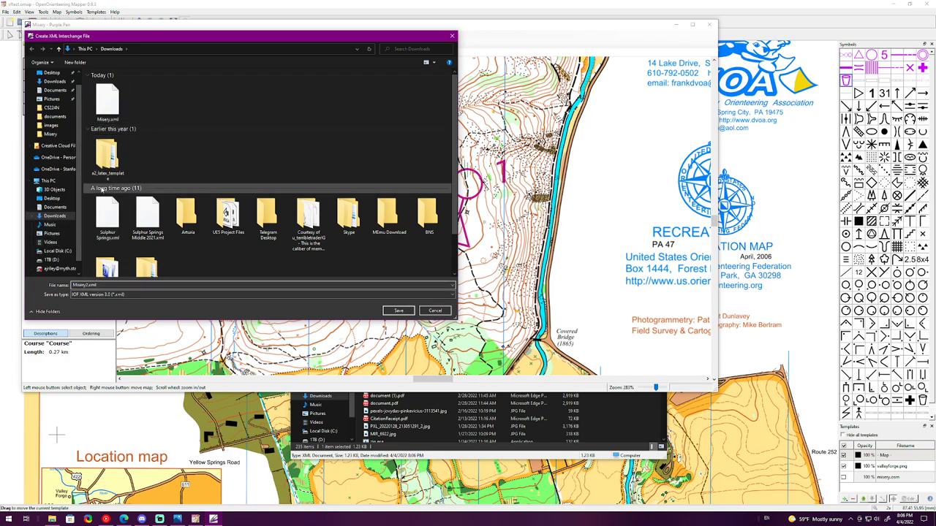
key(BackSpace)
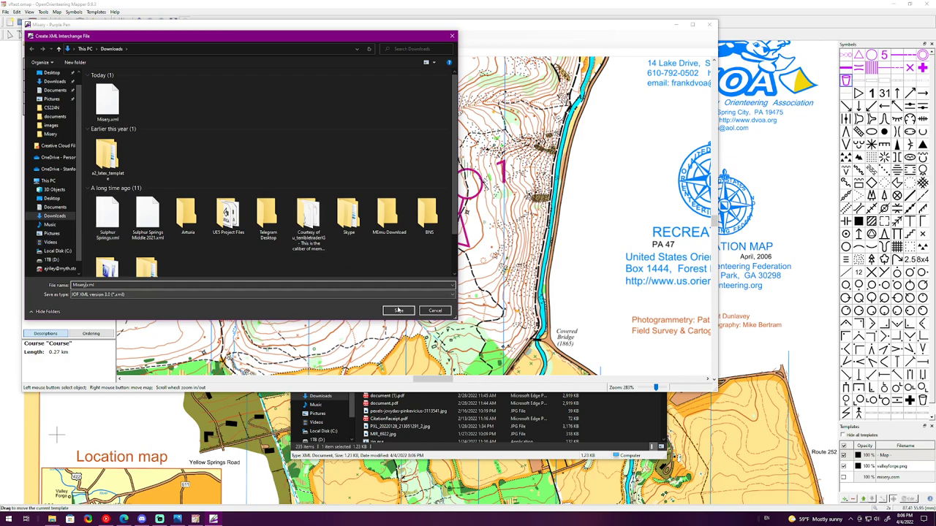
click(399, 310)
click(488, 261)
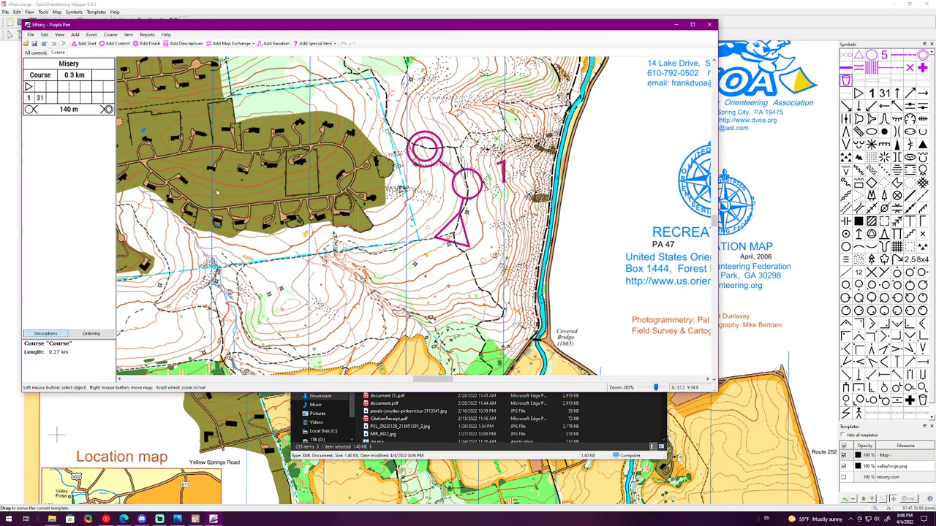
Step: Open the re-exported version 3.0 Misery.xml from the Downloads folder in Notepad
click(638, 408)
click(381, 294)
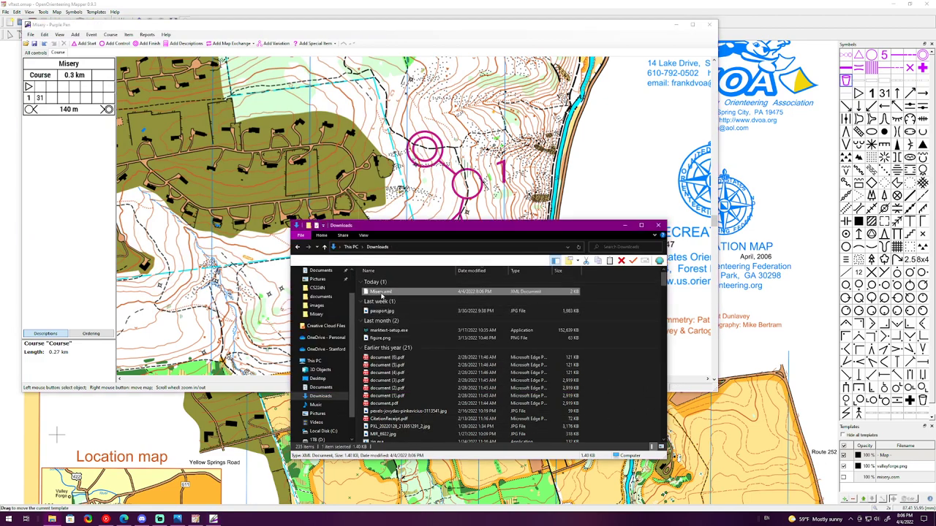
right_click(381, 294)
mouse_move(474, 371)
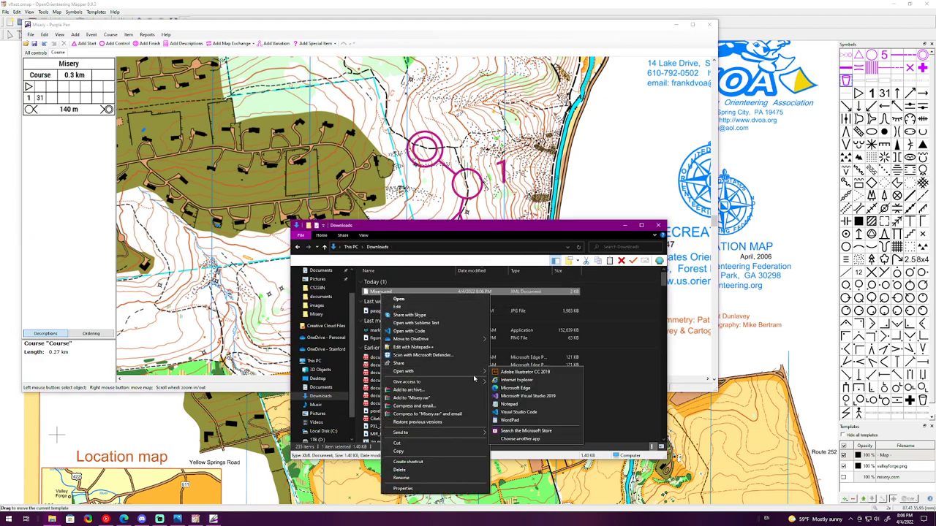
click(509, 404)
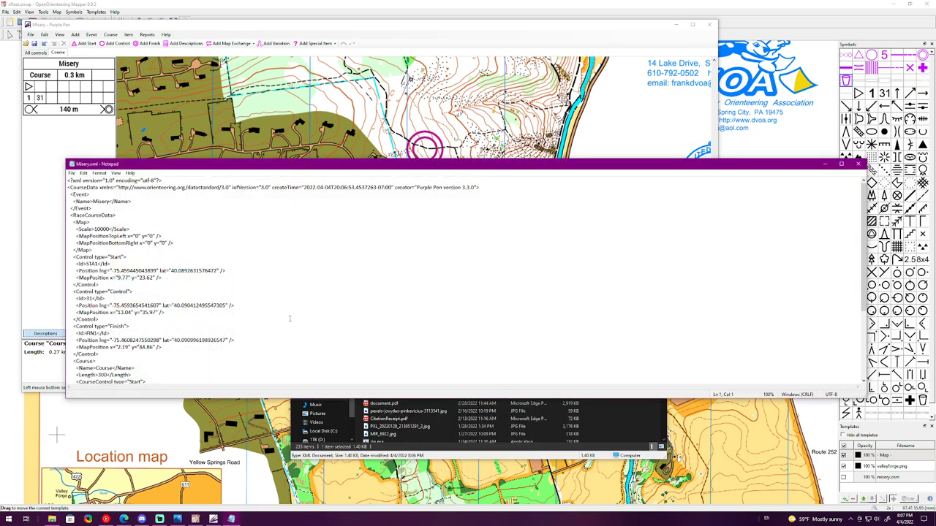
Step: Examine the longitude and latitude entries of the start, control 31 and finish in Misery.xml
drag(113, 270, 226, 272)
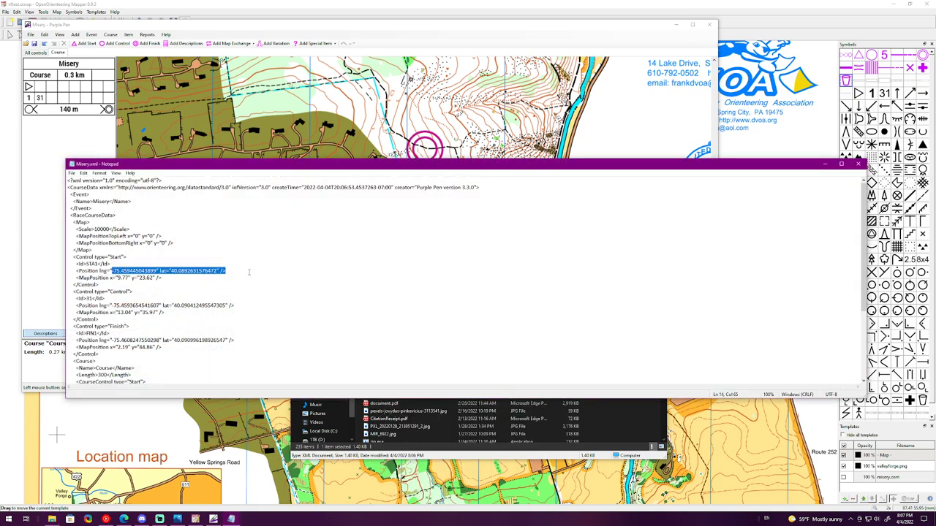
click(248, 274)
drag(111, 306, 278, 308)
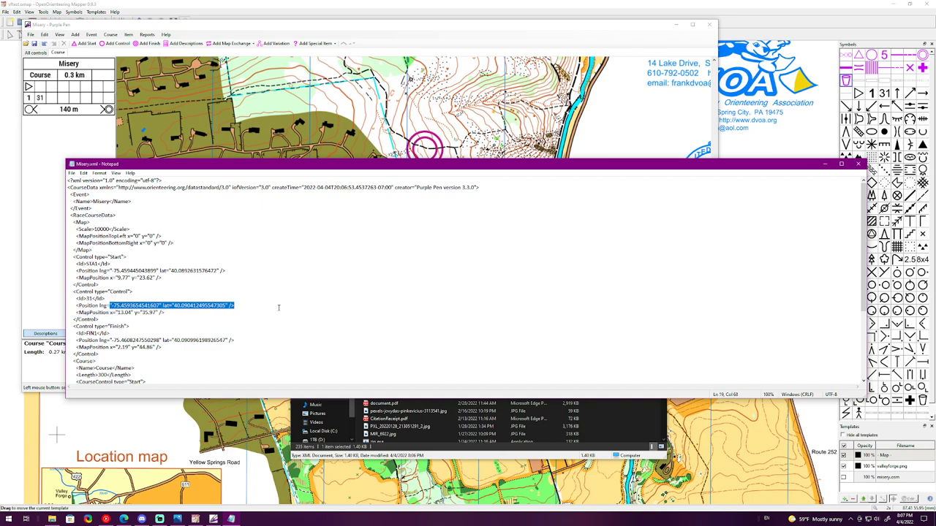
click(279, 306)
scroll(275, 304, down, 2)
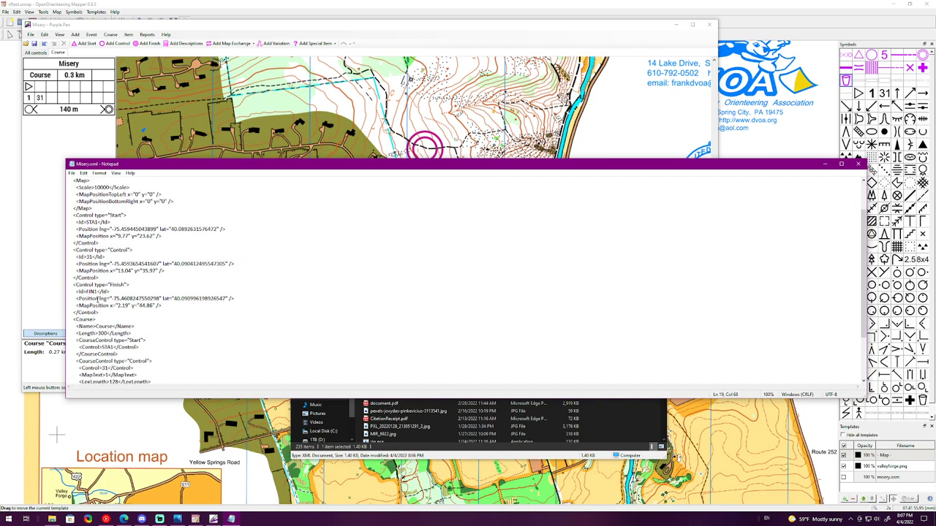
mouse_move(77, 298)
mouse_down()
mouse_move(280, 299)
mouse_move(79, 299)
mouse_move(264, 298)
mouse_move(87, 299)
mouse_up()
click(281, 299)
click(78, 298)
click(268, 297)
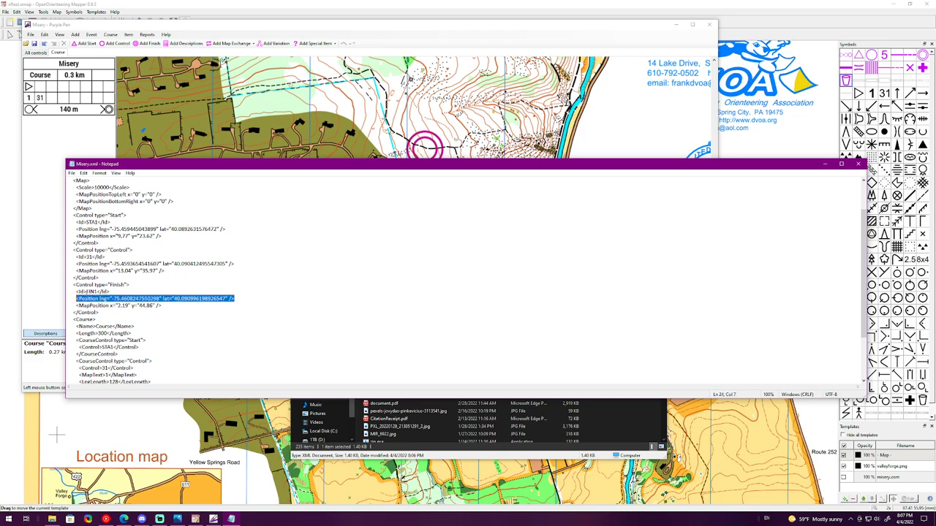
click(279, 296)
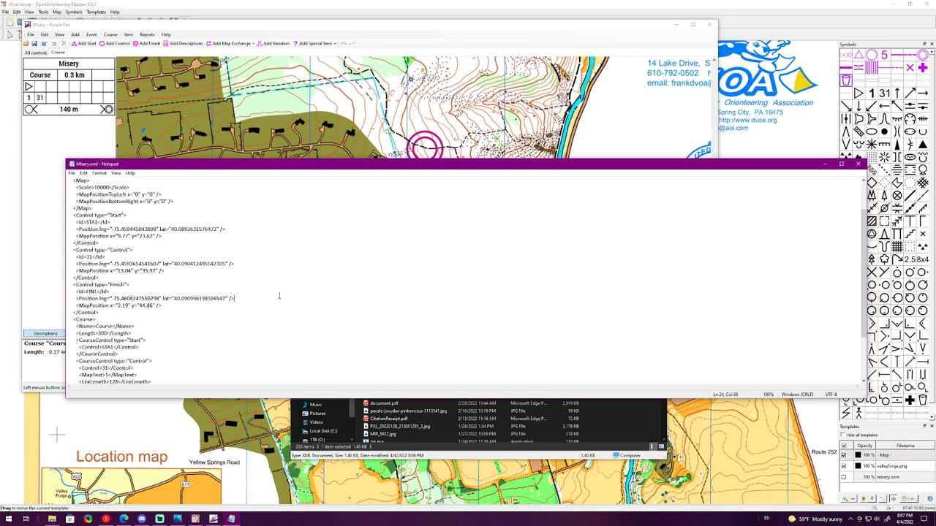
Step: Switch to the Edge web browser and open a new tab
click(124, 519)
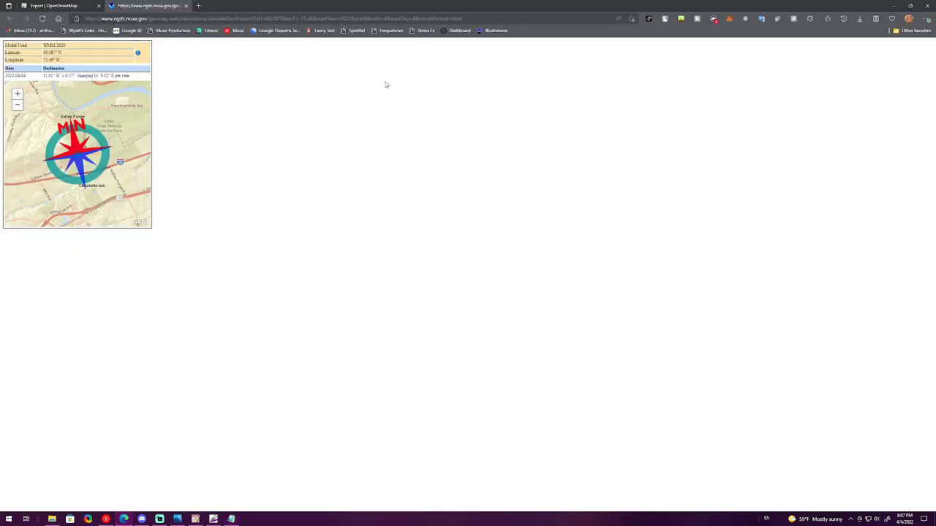
click(199, 7)
text(orange storle)
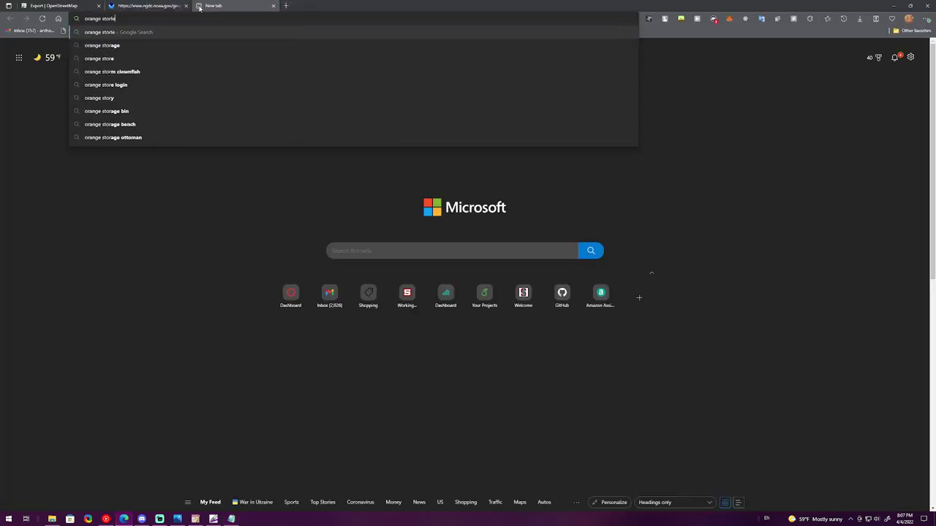
text(r)
key(Return)
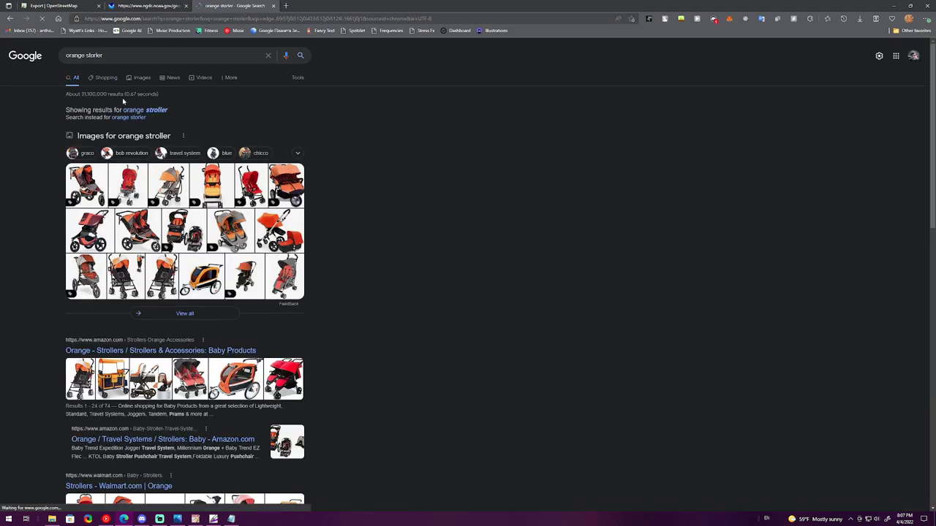
scroll(146, 98, down, 3)
scroll(150, 101, up, 3)
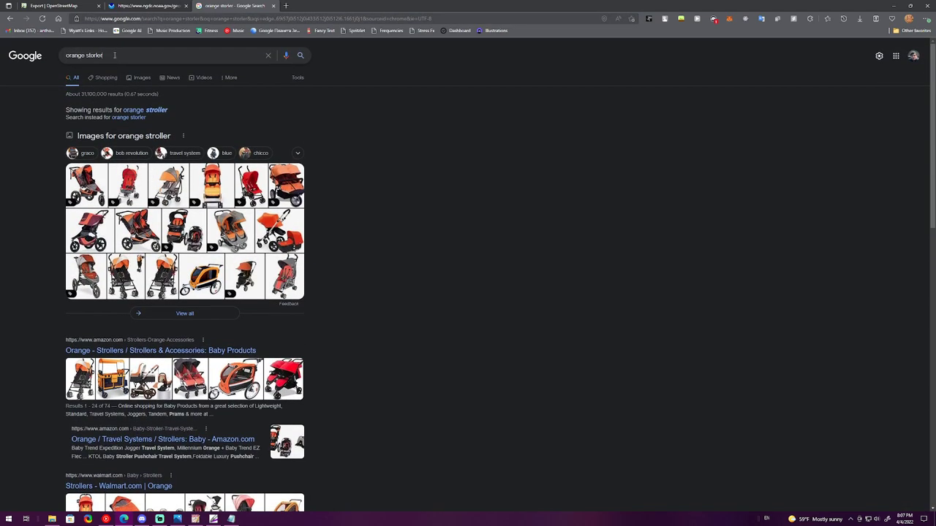
Step: Search the web for "o range orienteering" and go to the O-Range website
key(BackSpace)
key(BackSpace)
key(BackSpace)
key(BackSpace)
key(BackSpace)
key(BackSpace)
key(BackSpace)
text(ran)
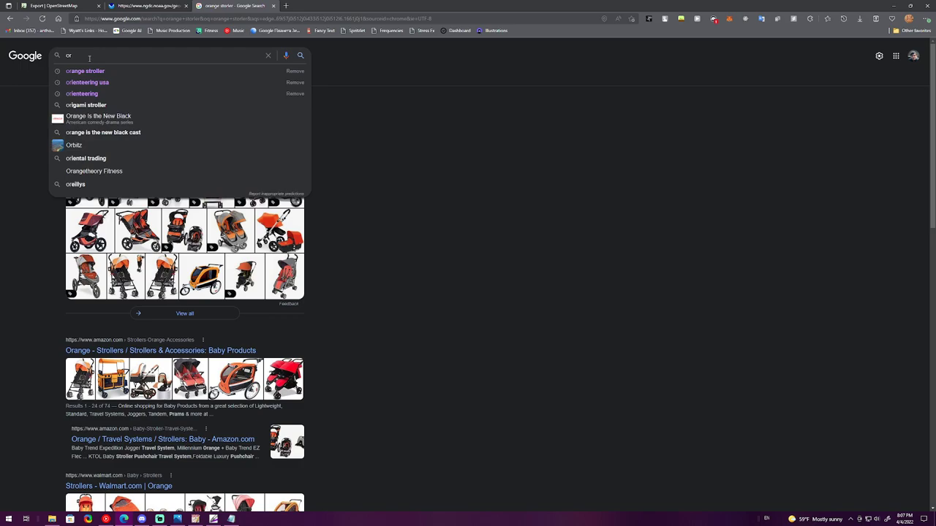
text(ge orienteering)
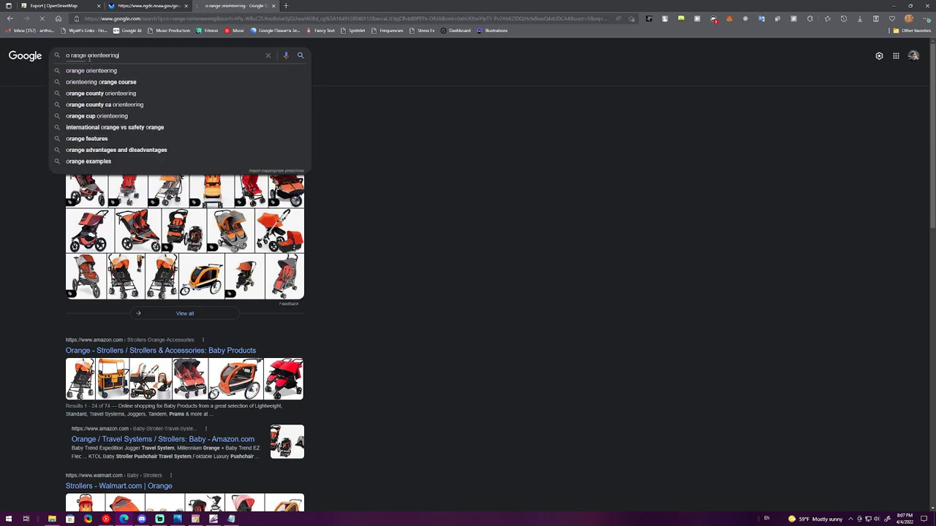
key(Return)
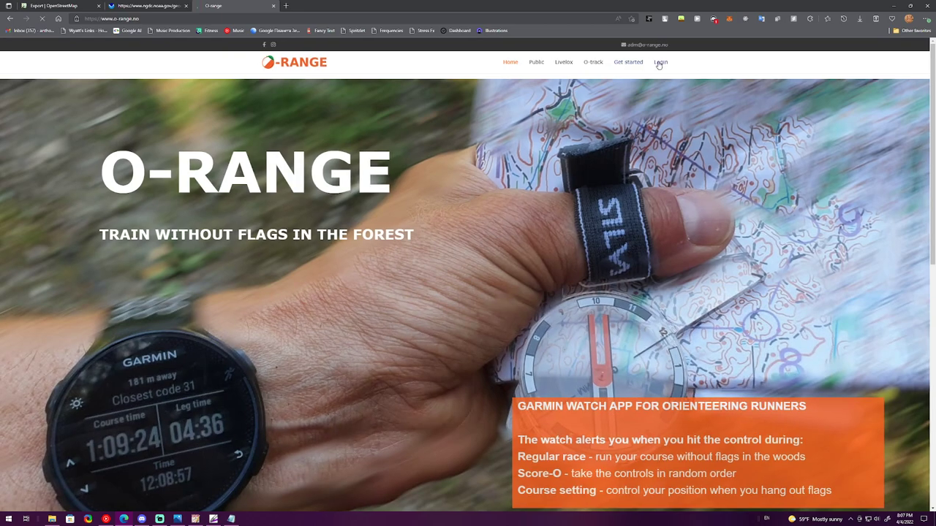
Step: Log in to O-Range and upload Misery.xml from the Downloads folder as an event
click(659, 63)
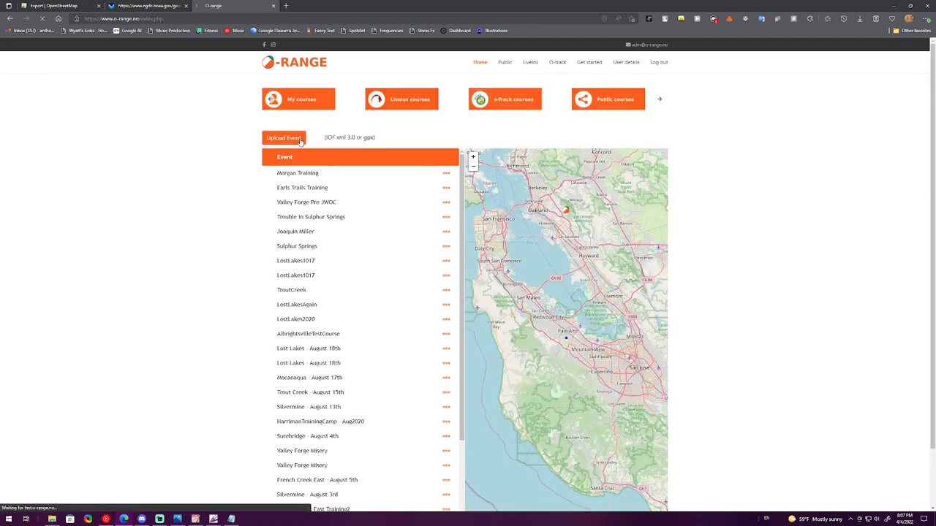
click(288, 140)
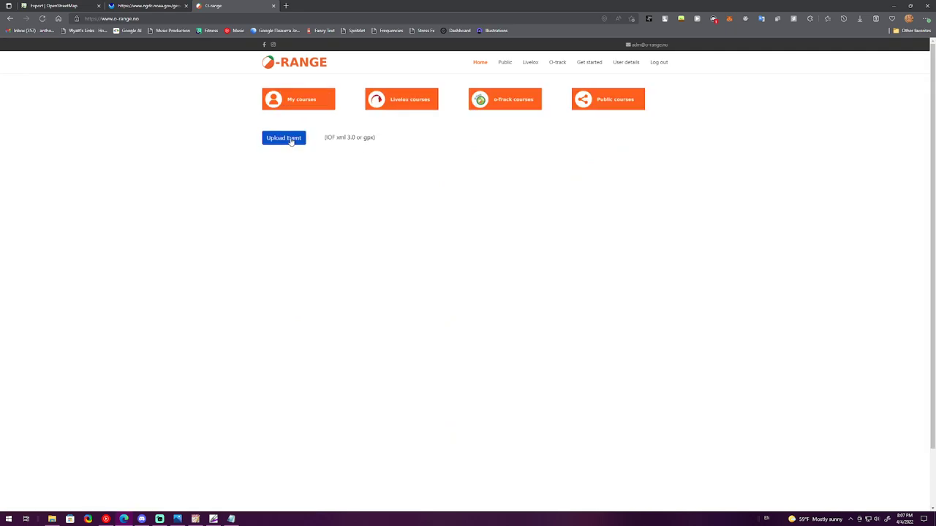
click(297, 140)
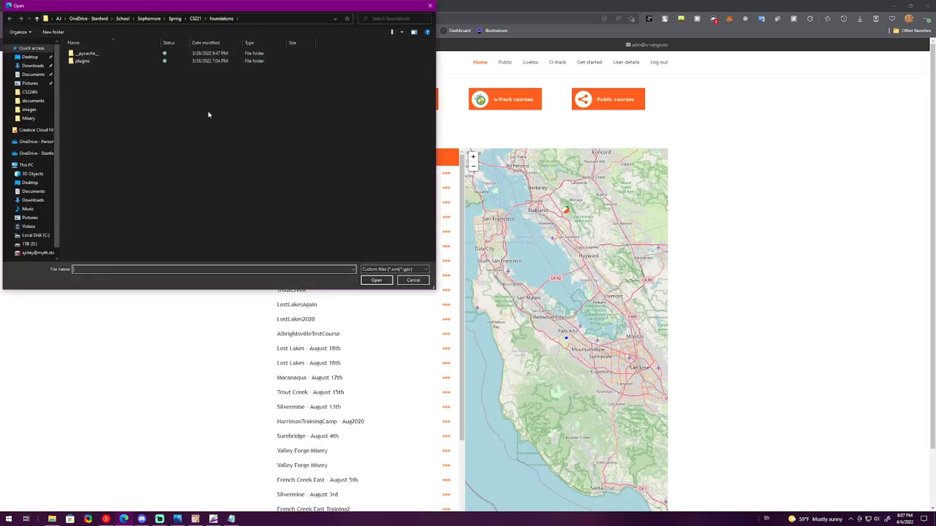
click(33, 201)
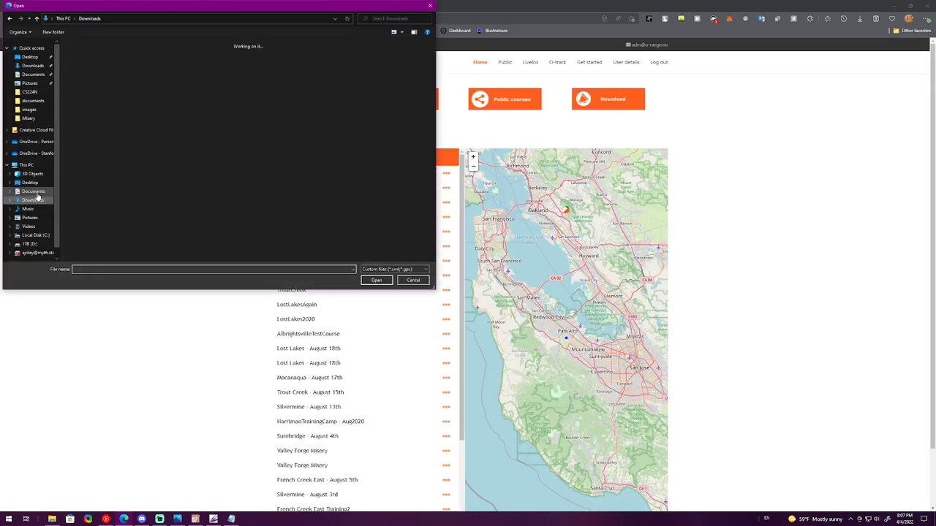
click(85, 74)
click(378, 281)
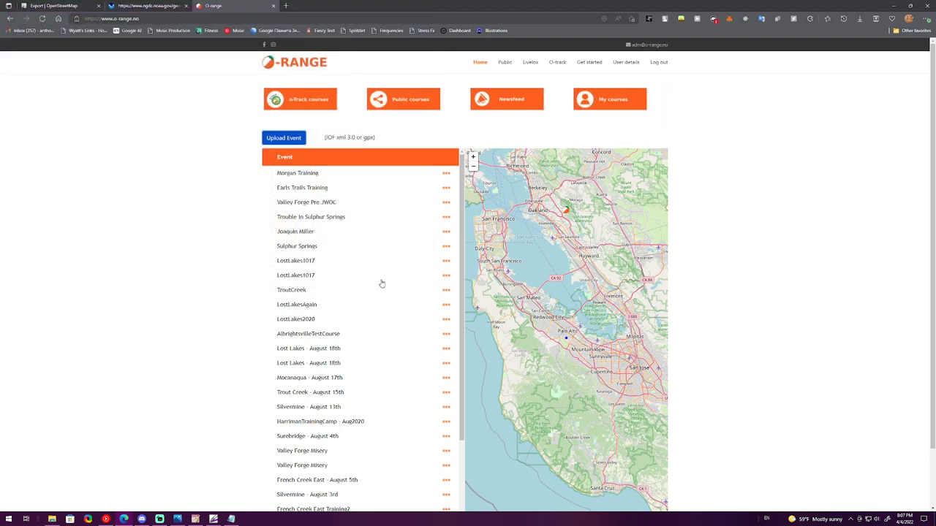